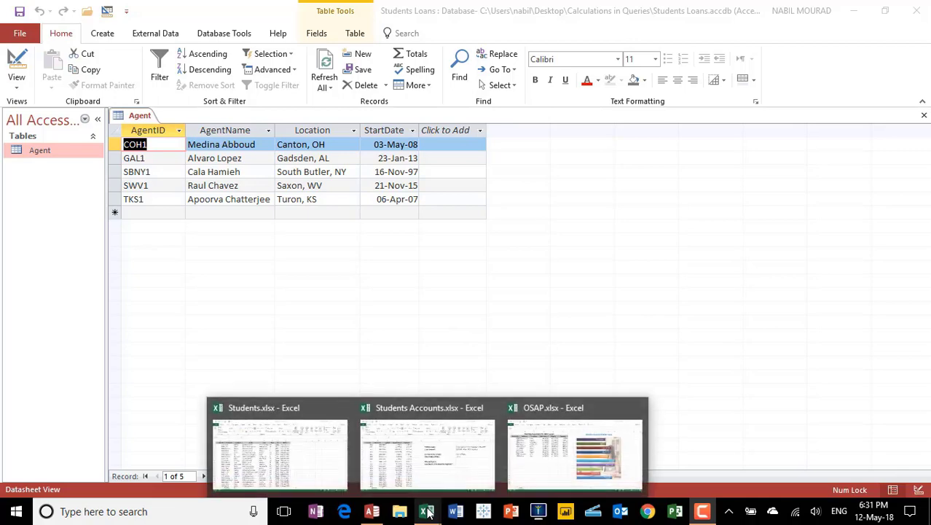
# Switch to Excel and review the Students.xlsx, Students Accounts.xlsx and OSAP.xlsx workbooks in turn.
pyautogui.click(321, 461)
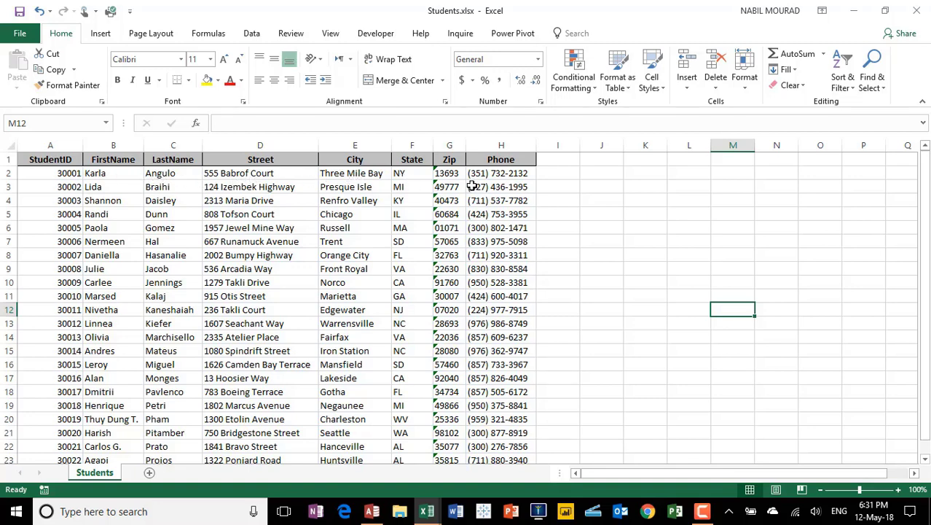
pyautogui.click(430, 514)
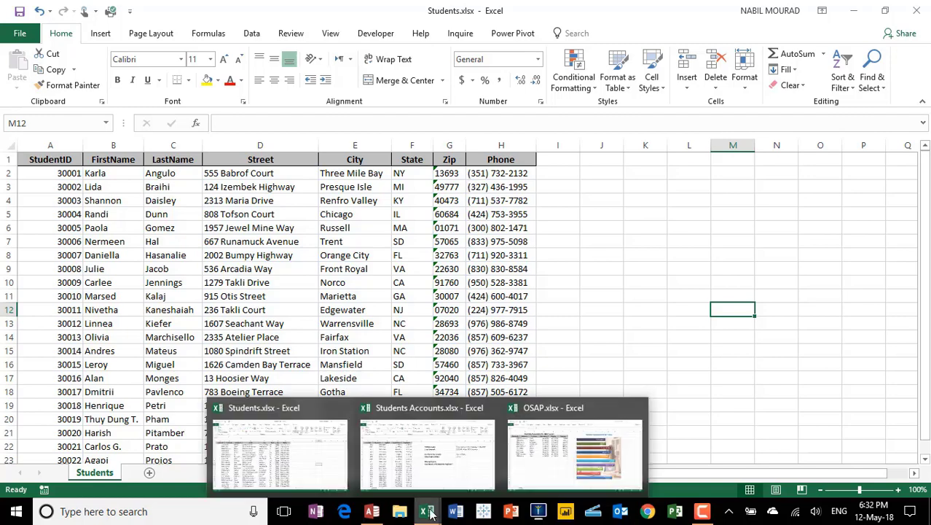
pyautogui.click(430, 467)
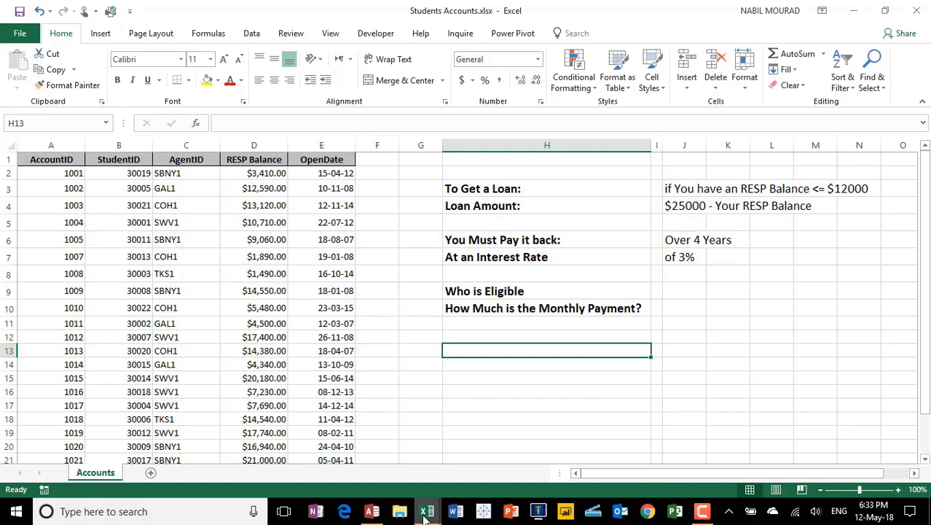
pyautogui.moveTo(425, 515)
pyautogui.click(532, 468)
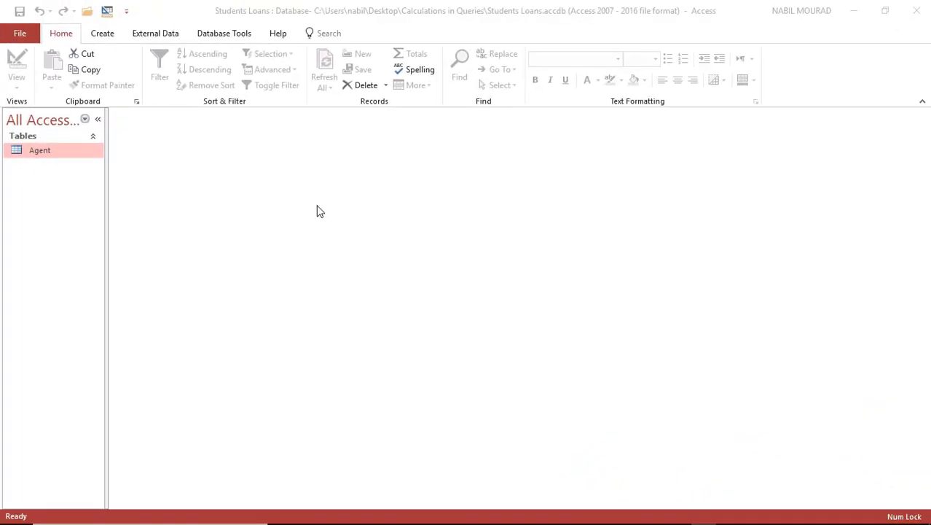
# Open the Agent table in Access to review its records, and close it.
pyautogui.doubleClick(40, 150)
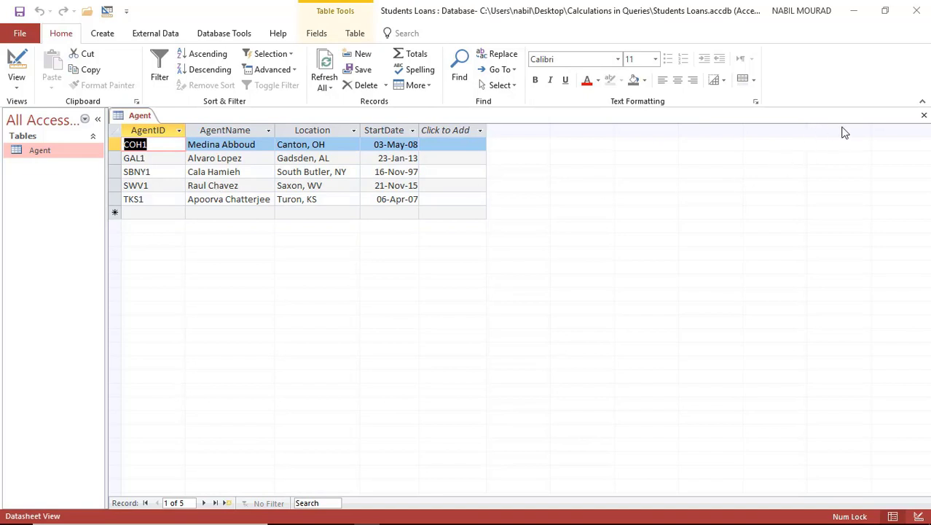
pyautogui.click(924, 115)
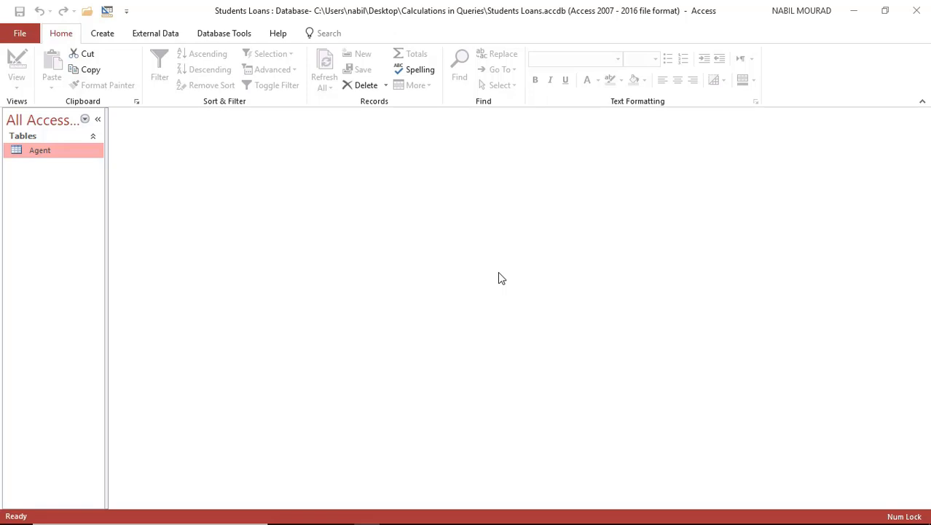
# Start an Excel spreadsheet import with Students Accounts.xlsx from the desktop folder Calculations in Queries as the source file.
pyautogui.click(156, 37)
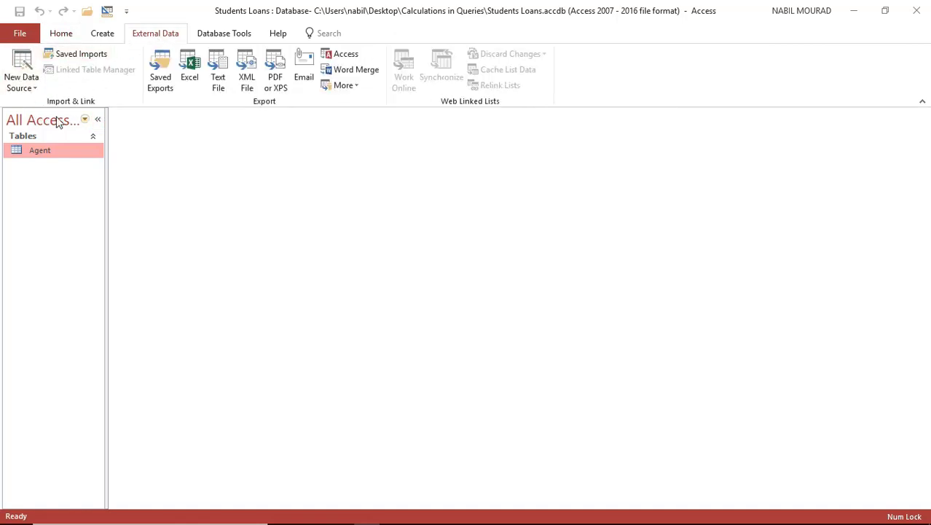
pyautogui.click(35, 86)
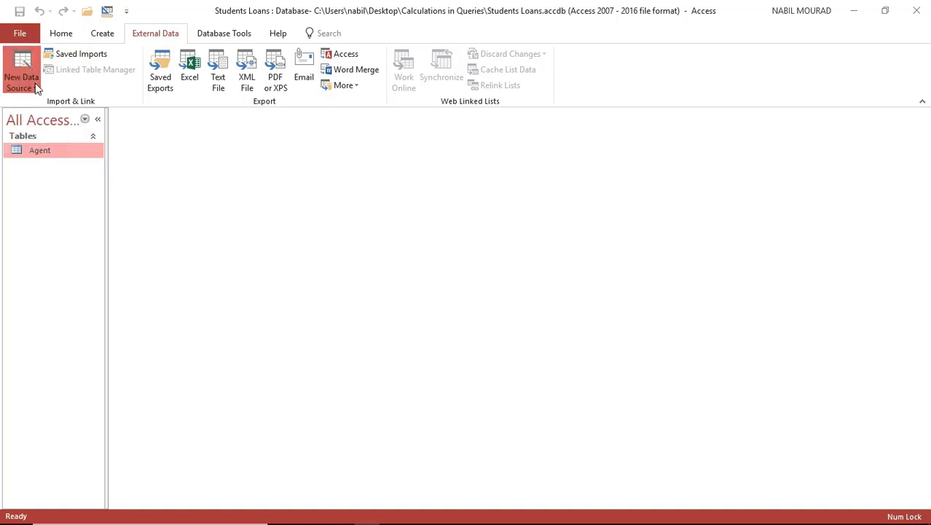
pyautogui.moveTo(53, 118)
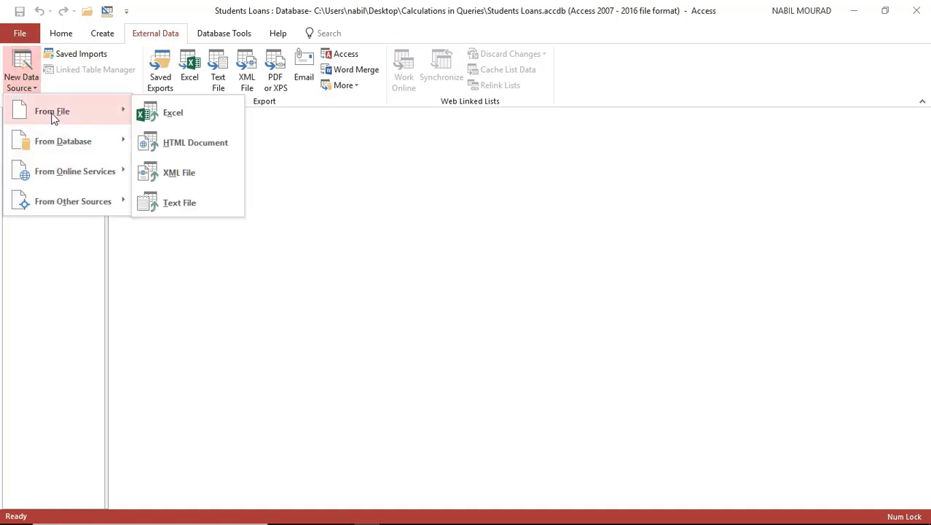
pyautogui.click(174, 117)
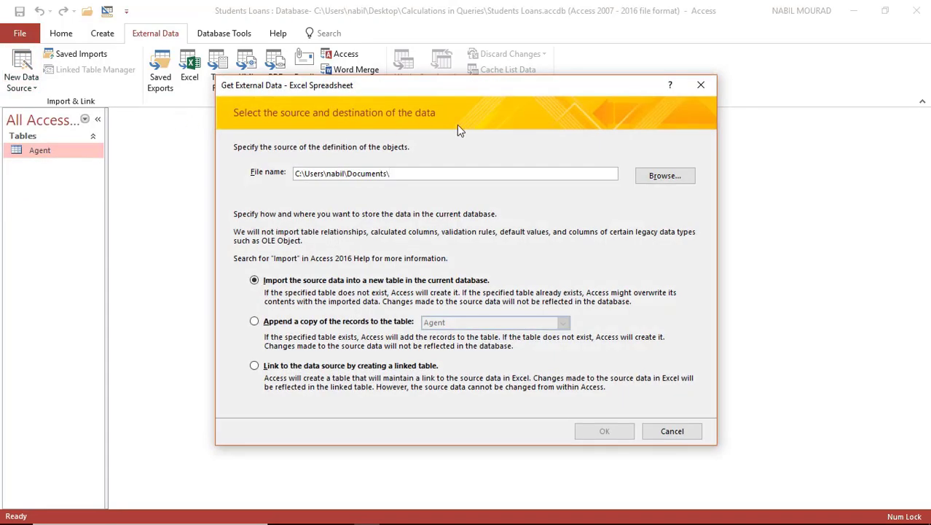
pyautogui.click(676, 182)
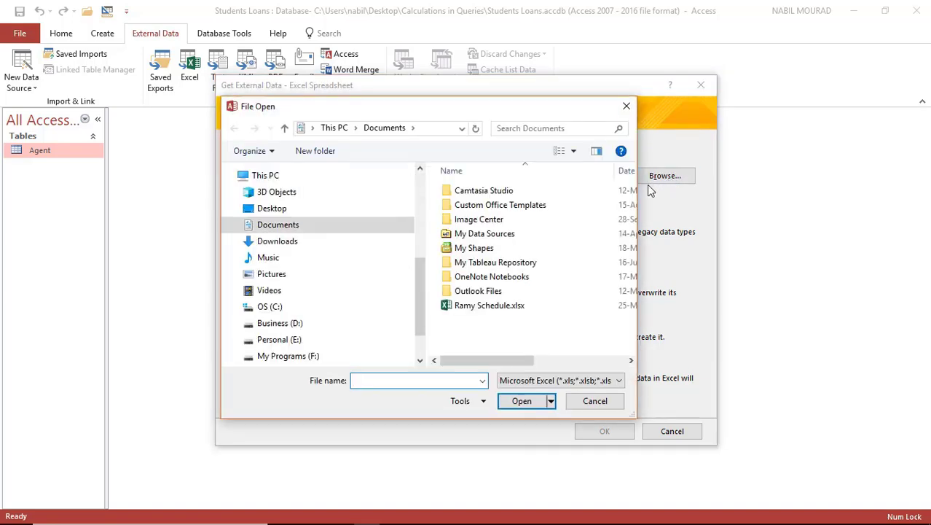
pyautogui.click(273, 210)
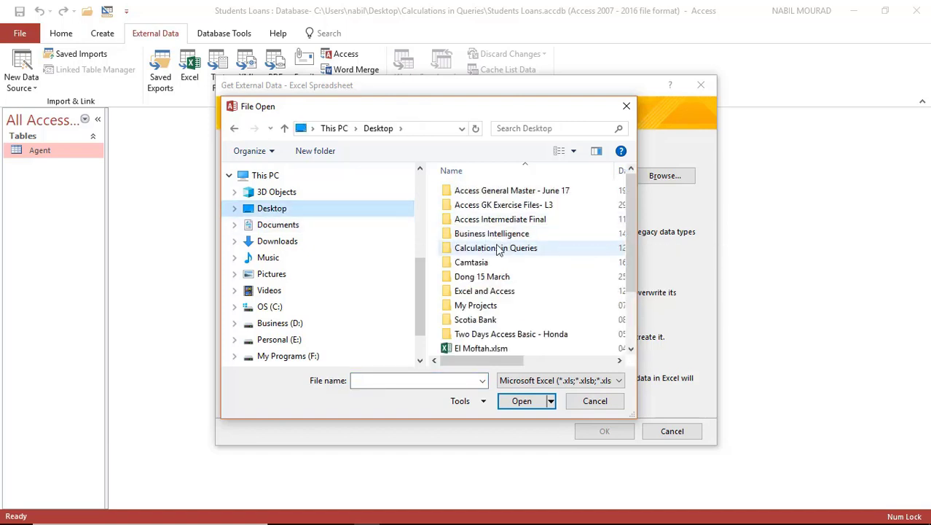
pyautogui.doubleClick(510, 249)
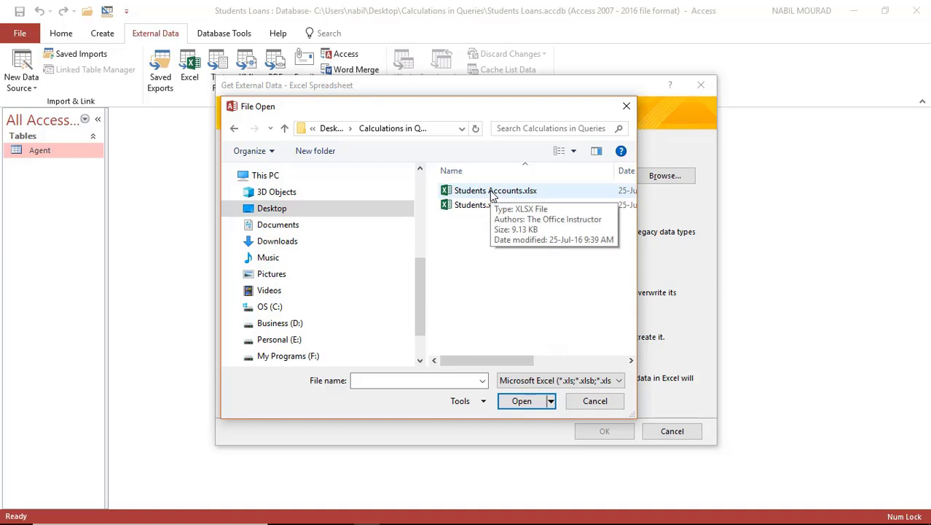
pyautogui.click(531, 400)
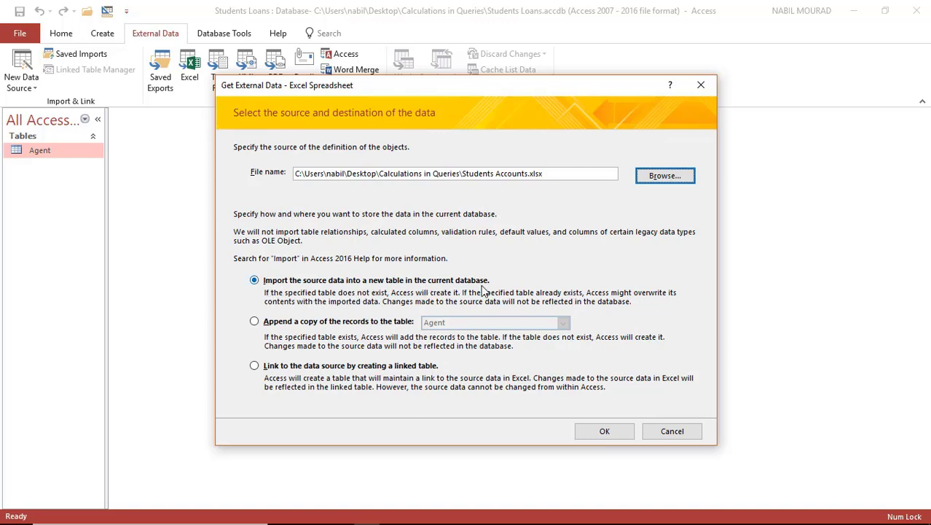
# Import the data as new table Accounts, using first-row column headings and AccountID as primary key, without saving the import steps.
pyautogui.click(607, 430)
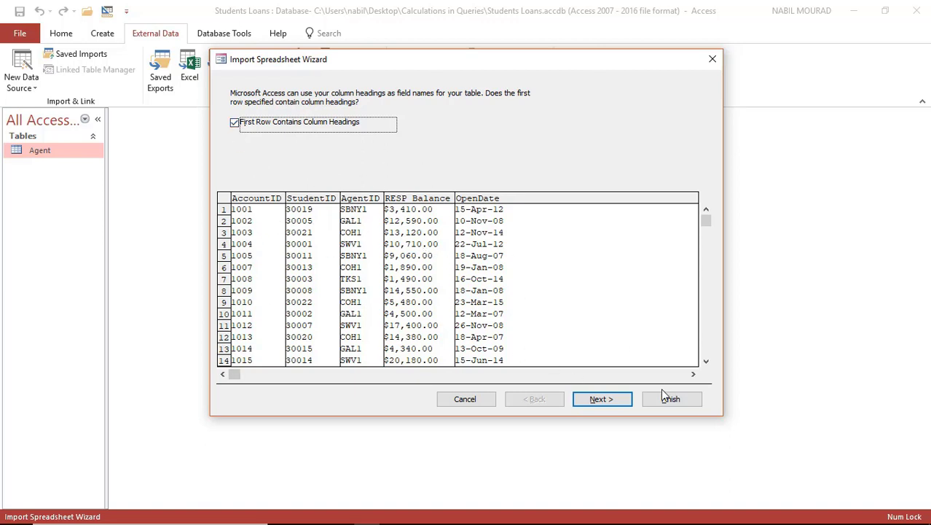
pyautogui.click(596, 403)
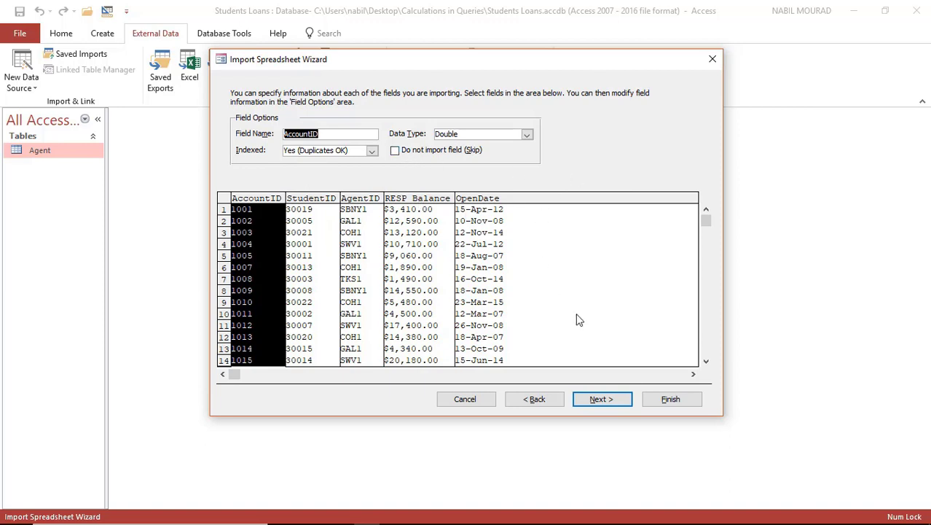
pyautogui.click(617, 403)
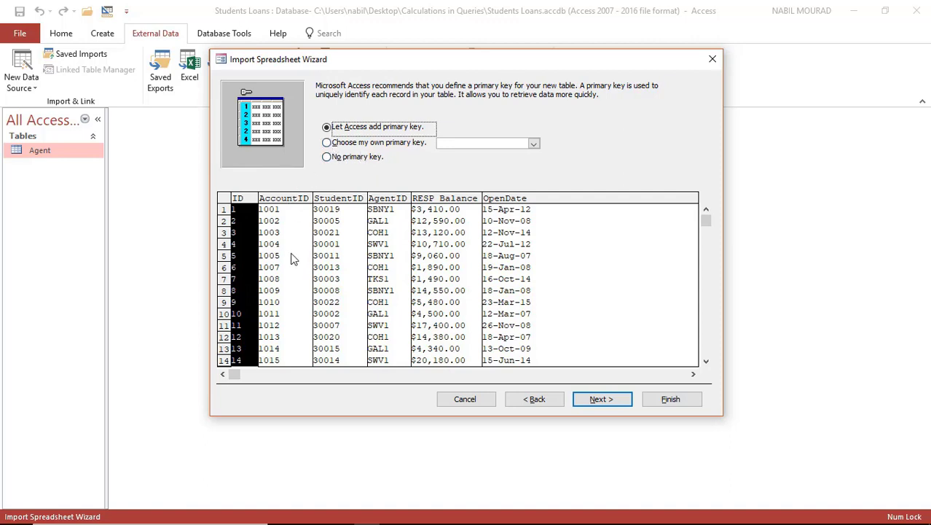
pyautogui.click(327, 142)
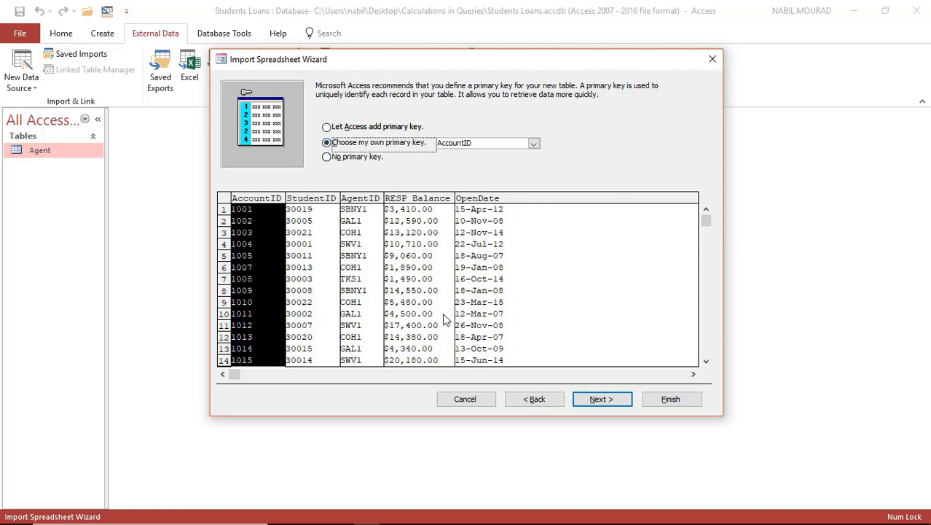
pyautogui.click(599, 399)
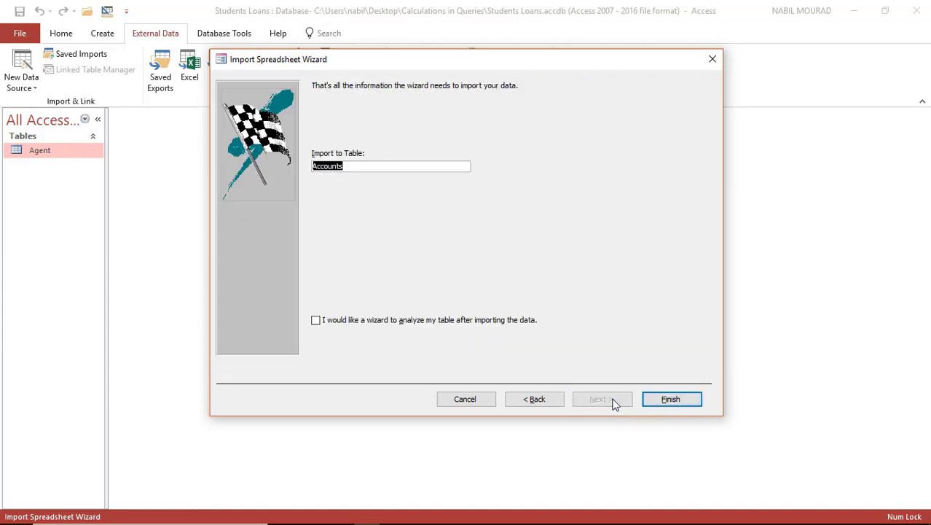
pyautogui.click(670, 399)
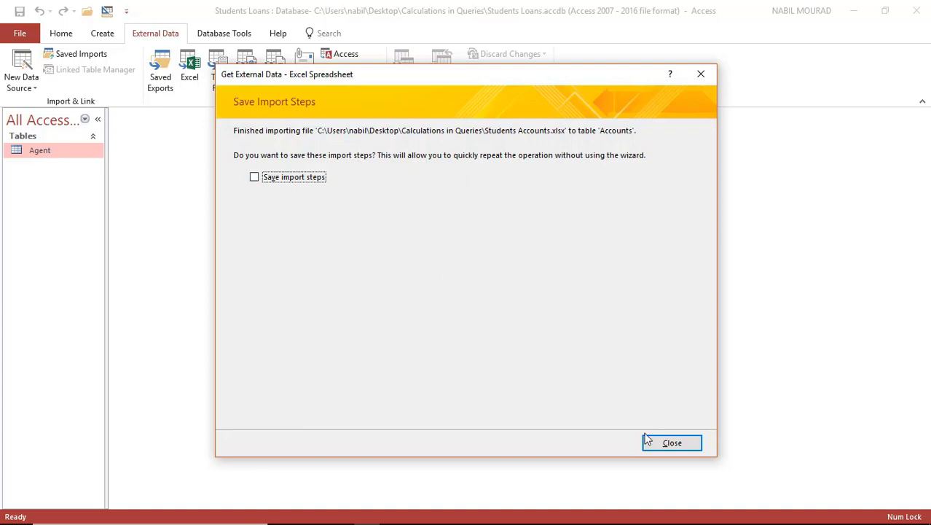
pyautogui.click(670, 443)
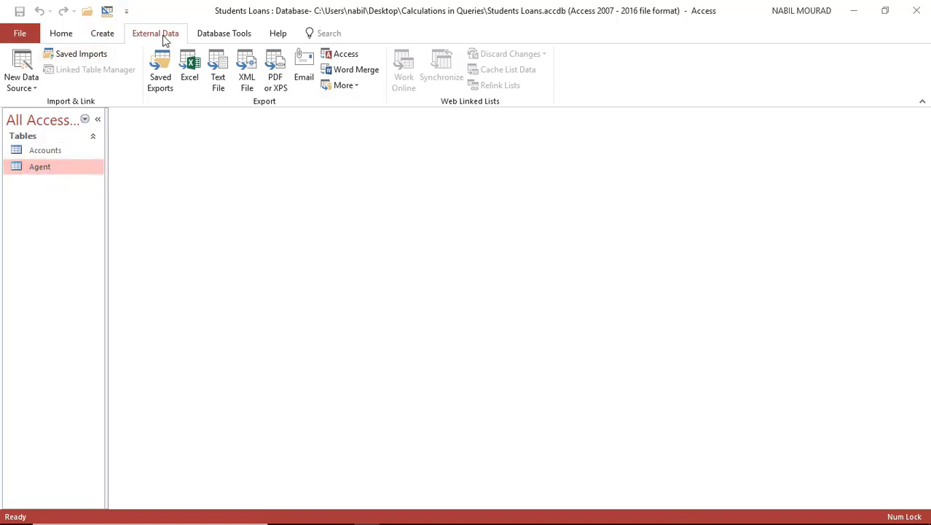
# Start another Excel spreadsheet import with Students.xlsx from the Calculations in Queries folder as the source file.
pyautogui.click(22, 71)
pyautogui.moveTo(42, 118)
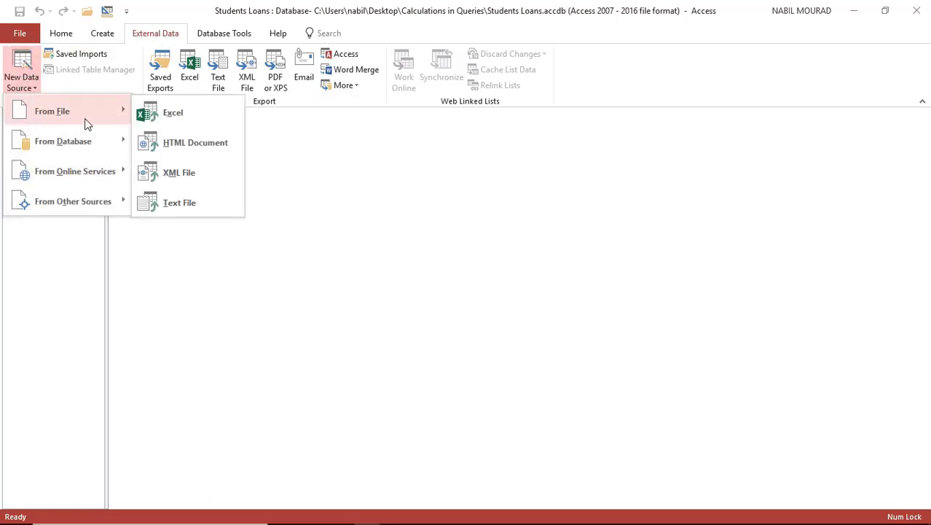
pyautogui.click(174, 115)
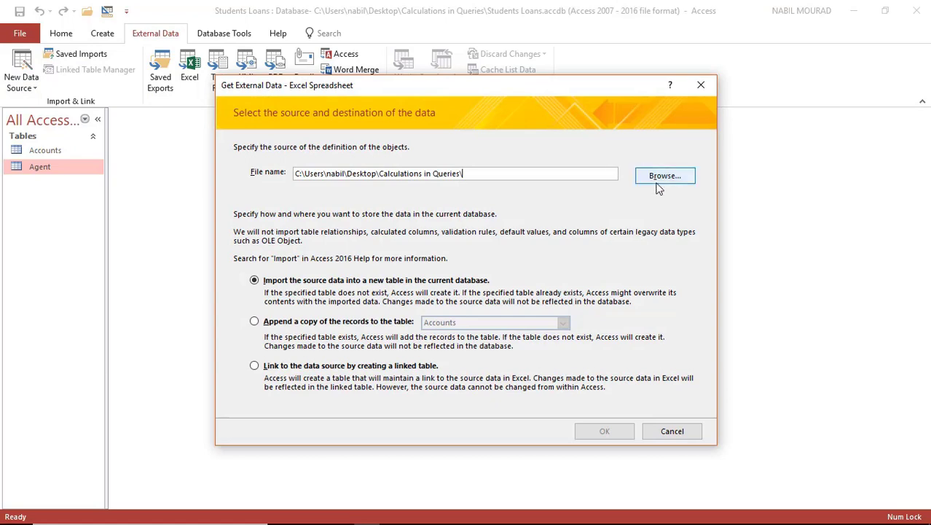
pyautogui.click(663, 177)
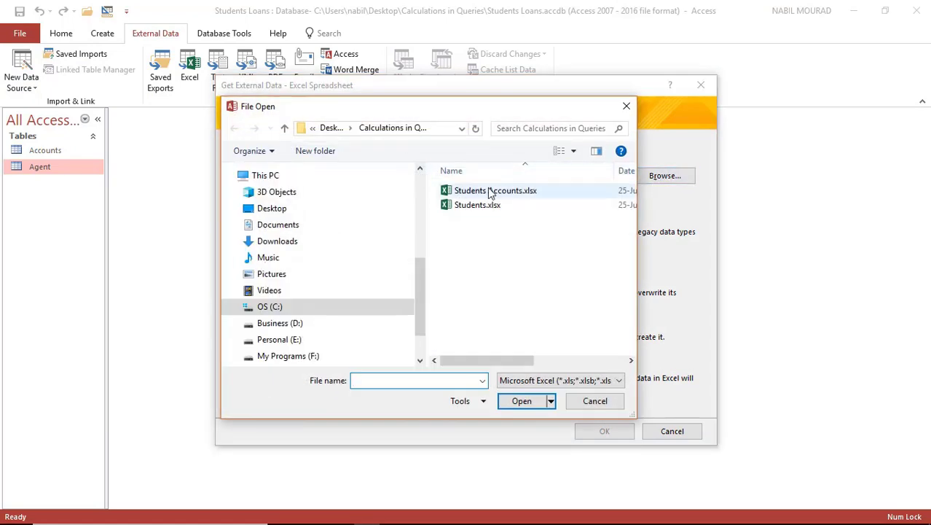
pyautogui.click(470, 207)
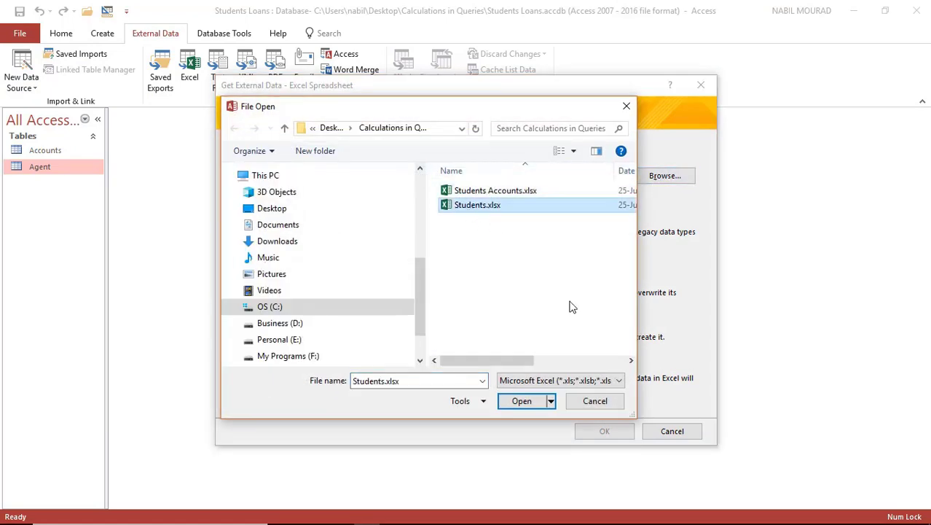
pyautogui.click(521, 402)
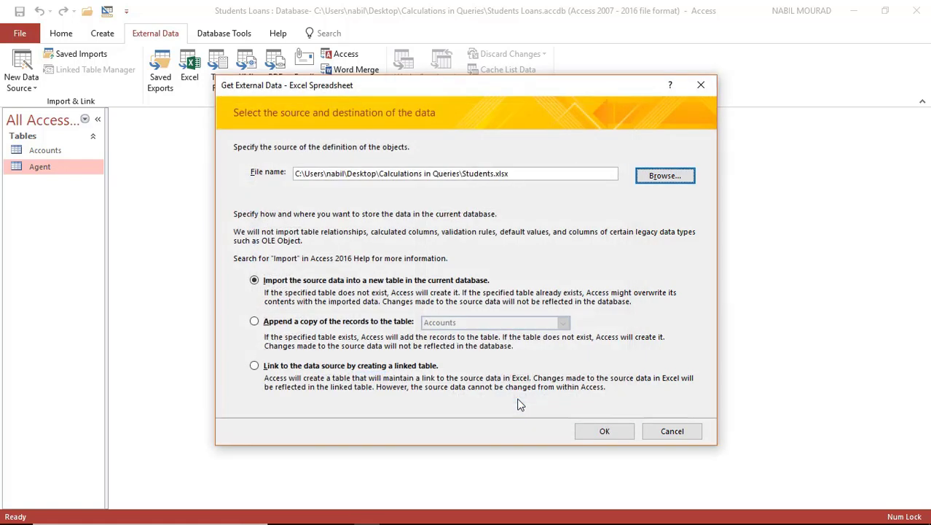
# Import the data as new table Students, using first-row column headings and StudentID as primary key, without saving the import steps.
pyautogui.click(604, 431)
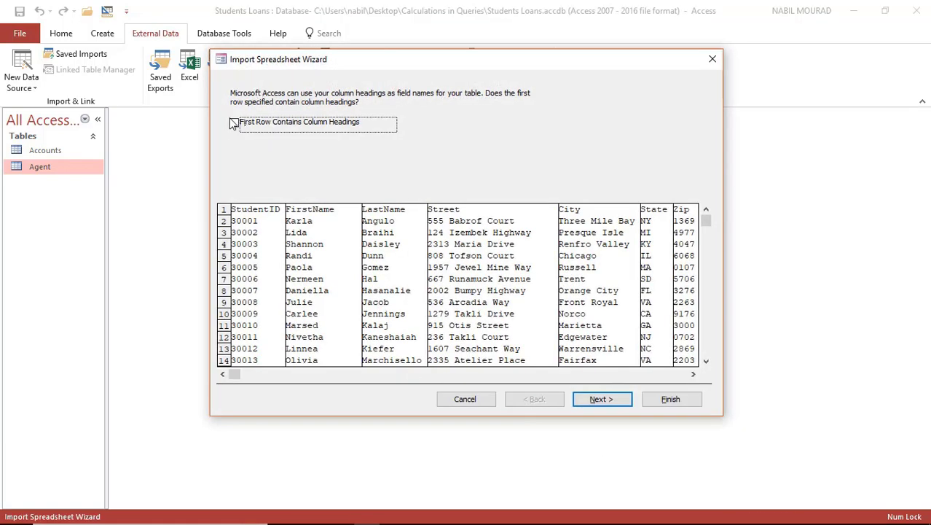
pyautogui.click(234, 124)
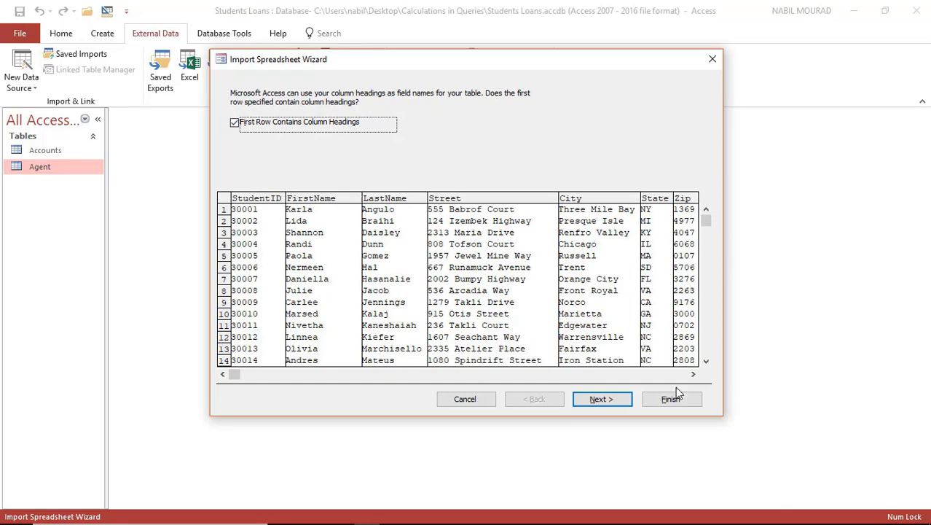
pyautogui.click(626, 403)
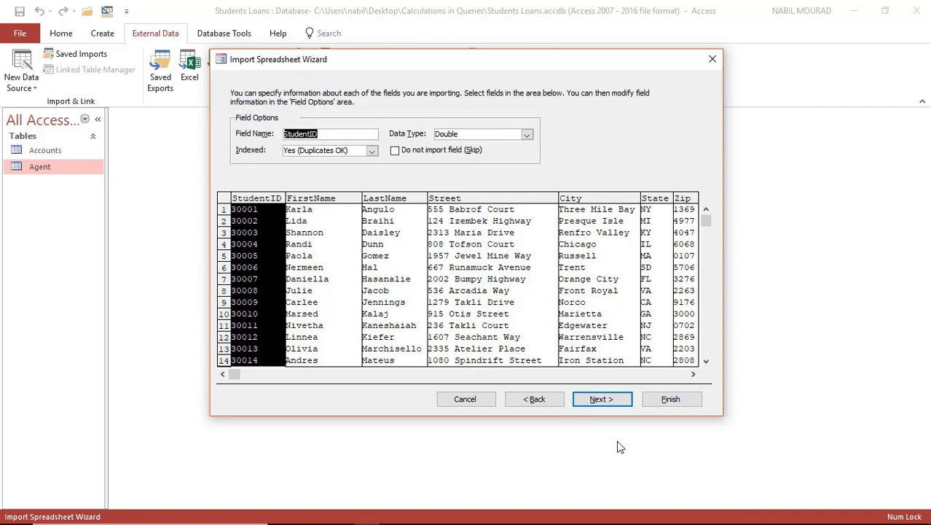
pyautogui.click(601, 397)
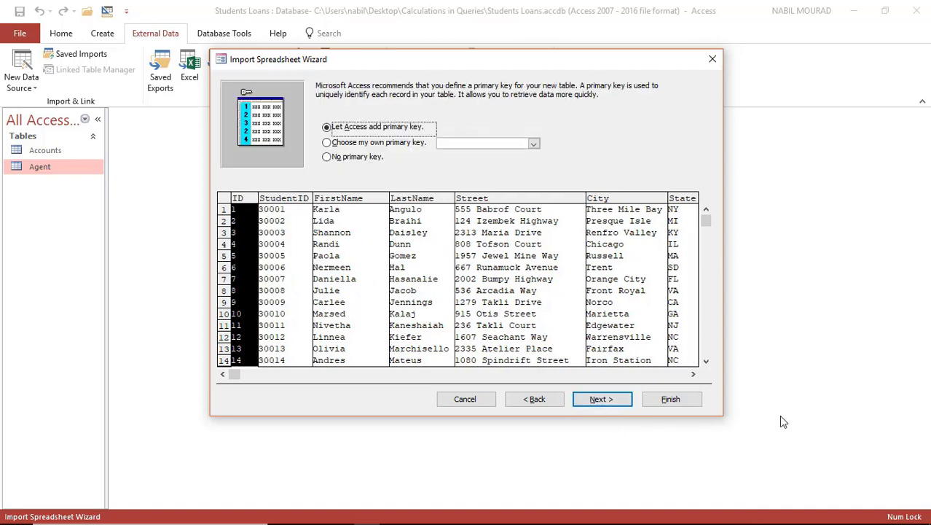
pyautogui.click(326, 143)
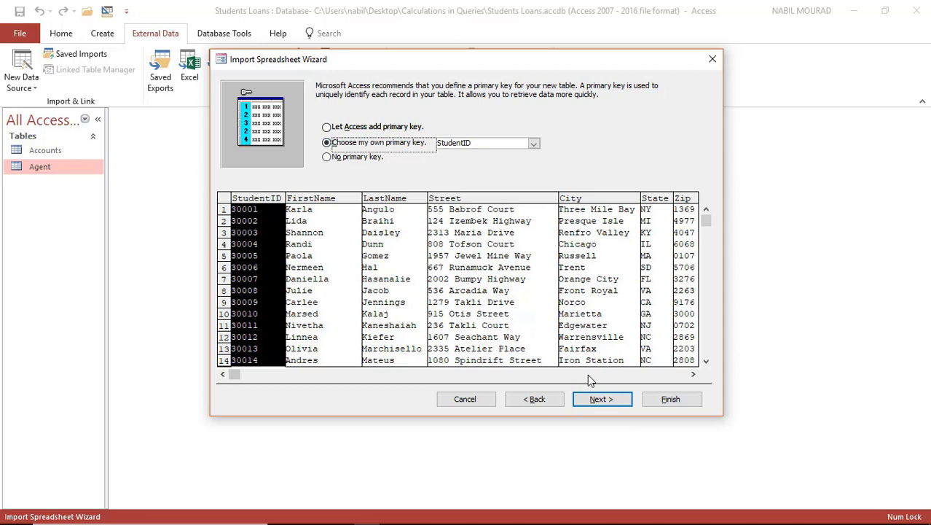
pyautogui.click(596, 399)
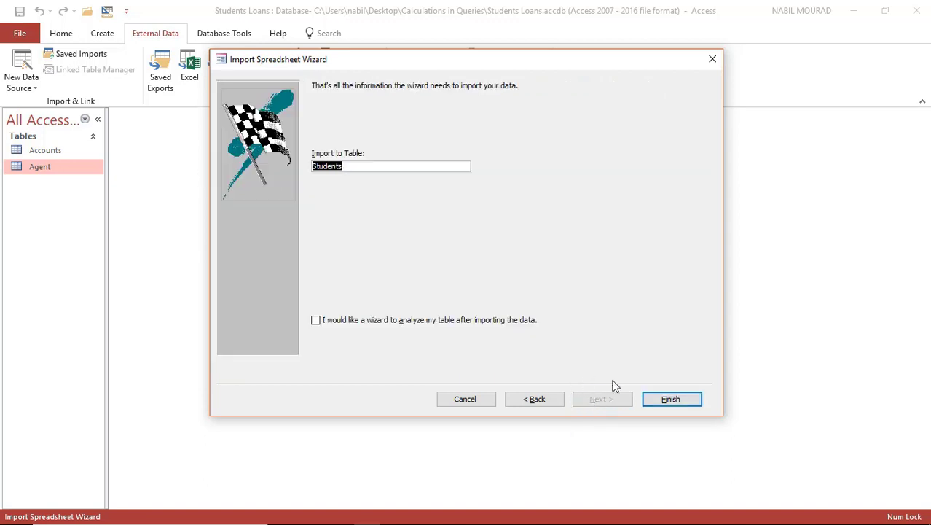
pyautogui.click(666, 402)
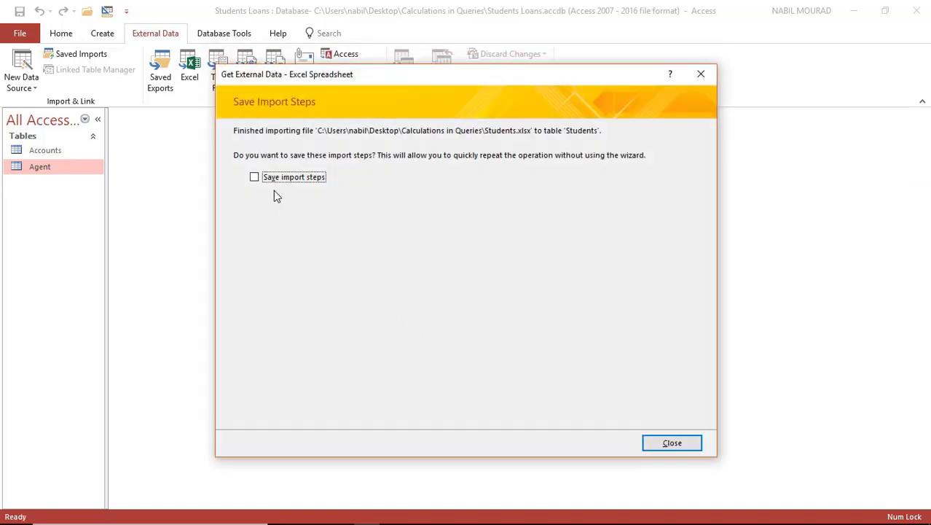
pyautogui.click(671, 443)
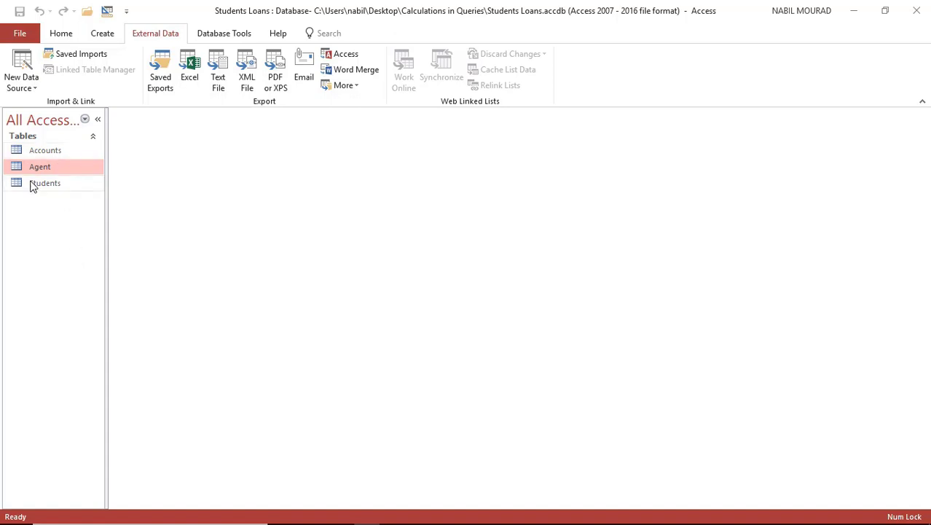
# Open the database relationships layout and add the Accounts, Students and Agent tables to it.
pyautogui.click(230, 34)
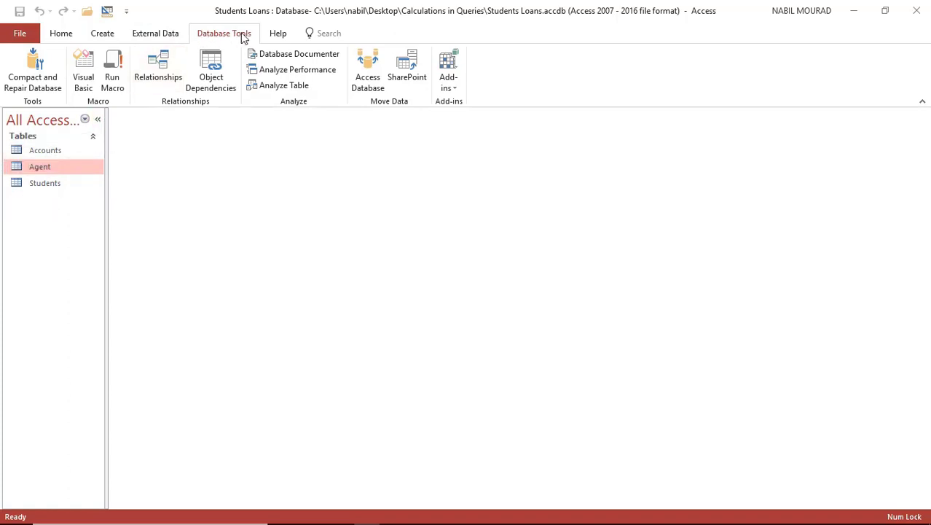
pyautogui.click(143, 64)
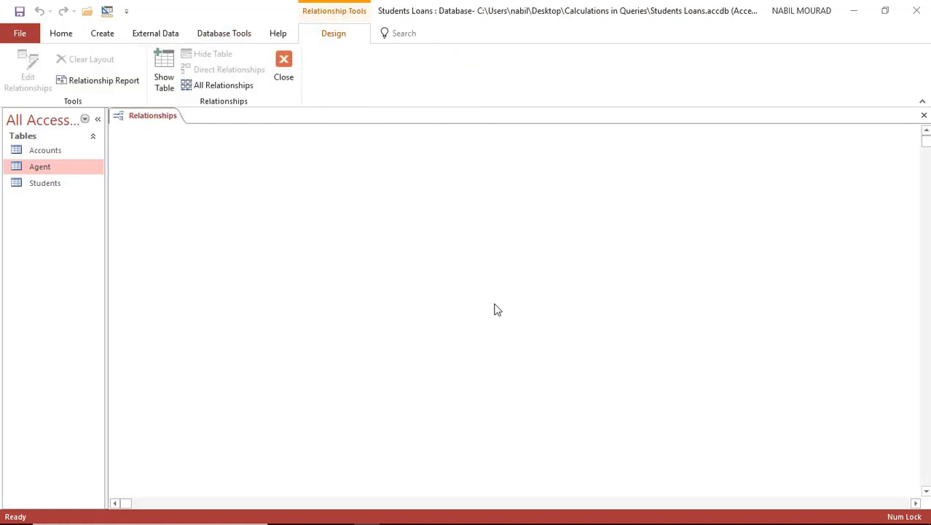
pyautogui.click(172, 66)
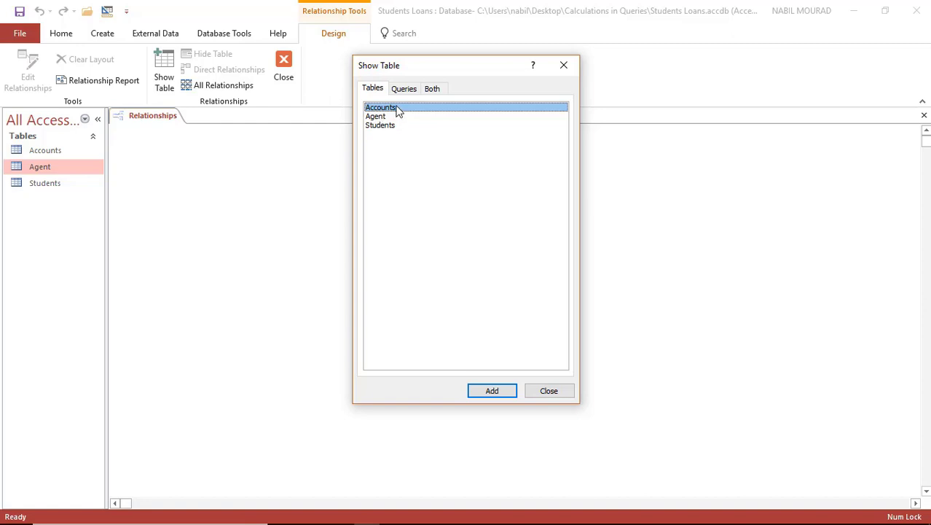
pyautogui.doubleClick(398, 112)
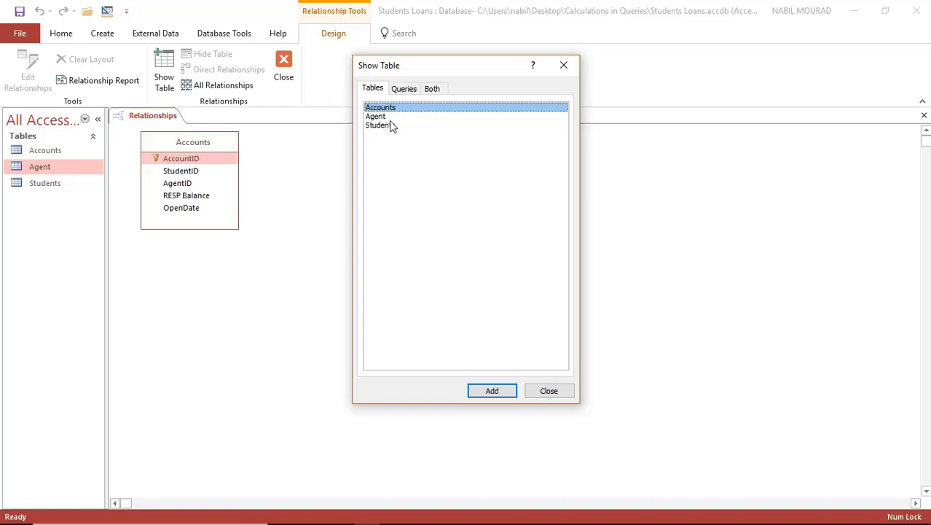
pyautogui.doubleClick(383, 126)
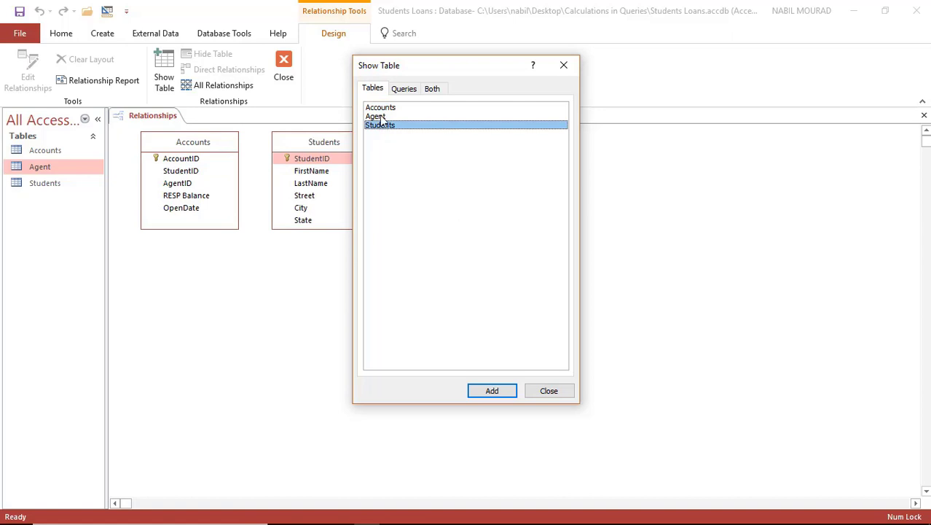
pyautogui.doubleClick(380, 117)
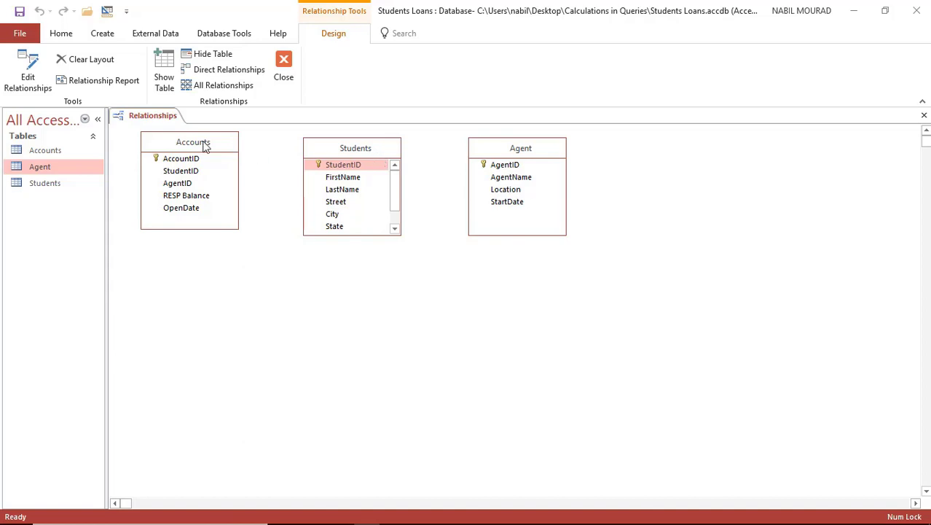
# Rearrange the relationships layout so Accounts sits between and slightly below the Students and Agent tables.
pyautogui.moveTo(202, 144); pyautogui.dragTo(387, 246)
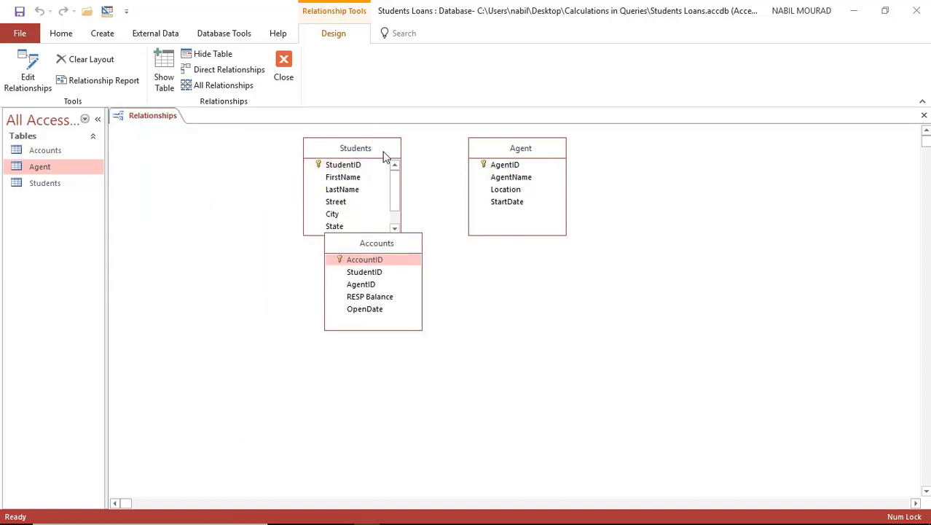
pyautogui.moveTo(382, 154); pyautogui.dragTo(233, 157)
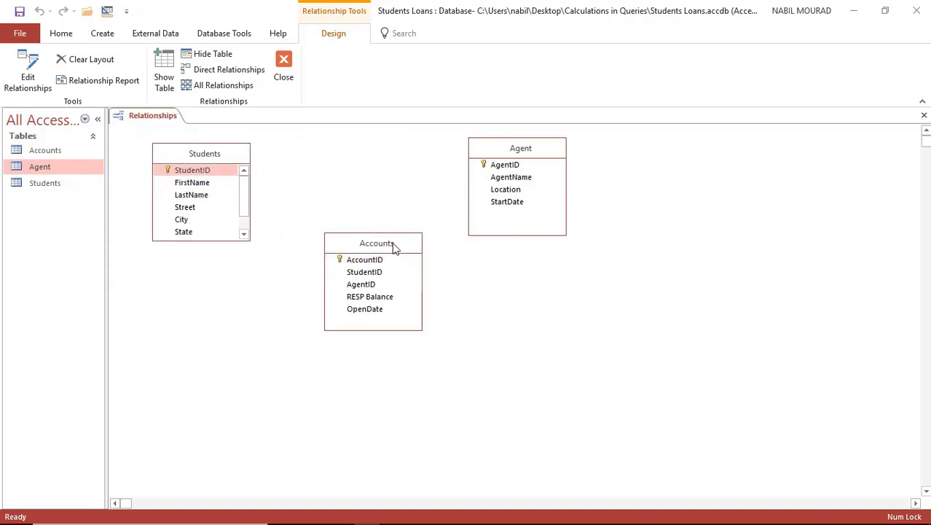
pyautogui.moveTo(394, 244); pyautogui.dragTo(390, 217)
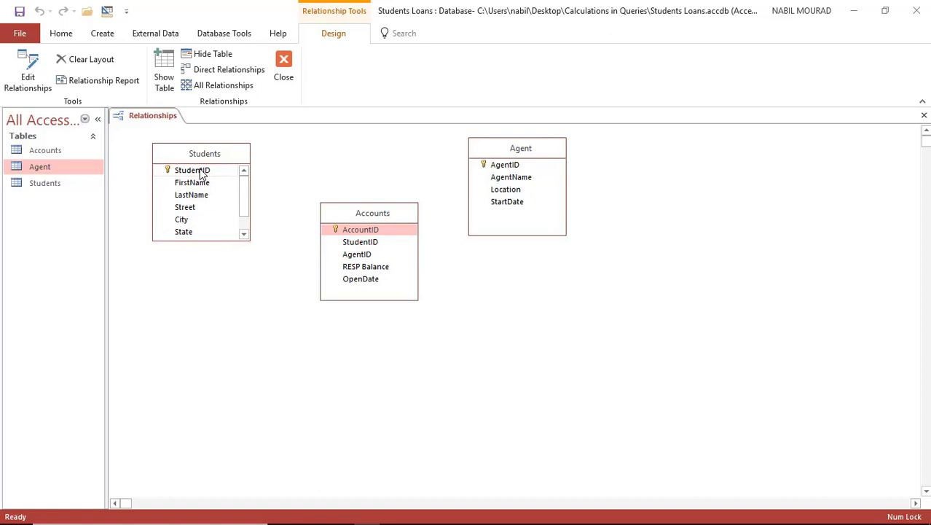
# Create a relationship from StudentID in Students to StudentID in Accounts, enforcing referential integrity.
pyautogui.moveTo(201, 174); pyautogui.dragTo(348, 244)
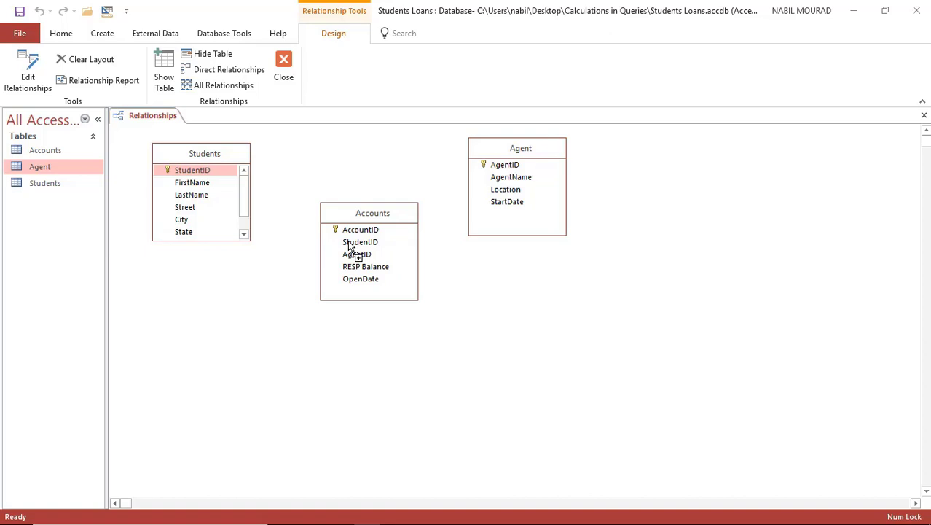
pyautogui.moveTo(349, 244); pyautogui.dragTo(349, 244)
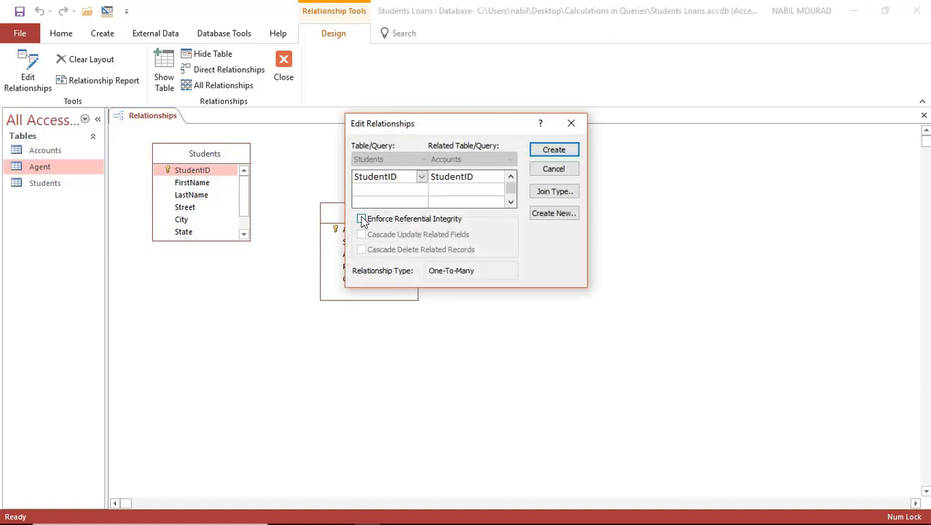
pyautogui.click(362, 220)
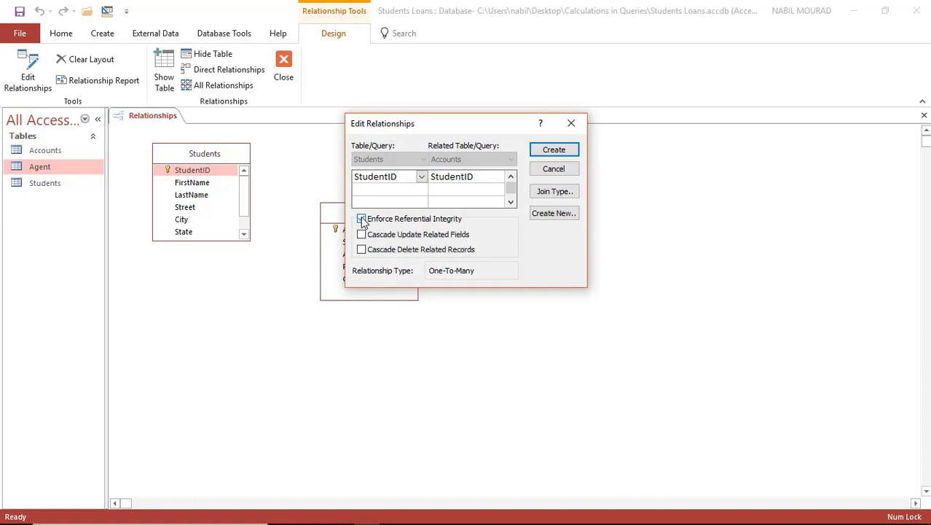
pyautogui.click(554, 150)
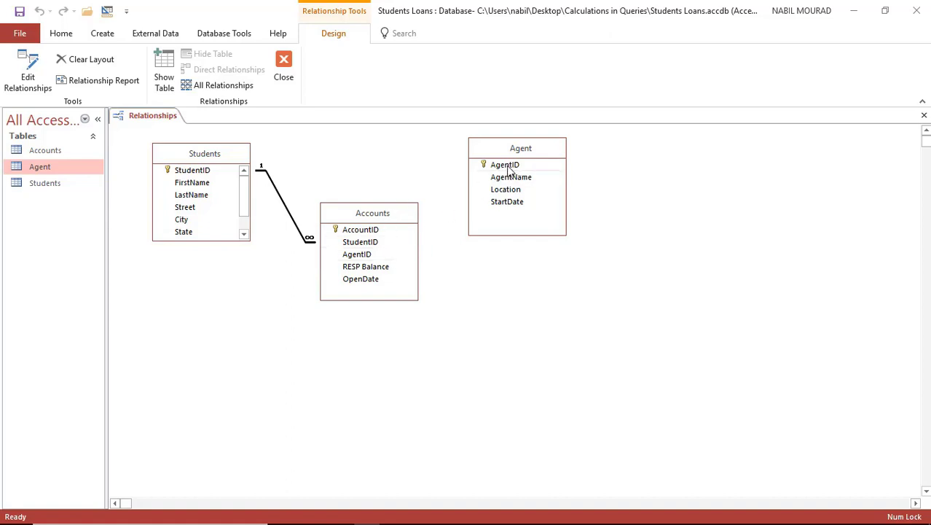
# Relate AgentID in Agent to AgentID in Accounts with referential integrity enforced, and save and close the relationships layout.
pyautogui.moveTo(508, 170); pyautogui.dragTo(362, 256)
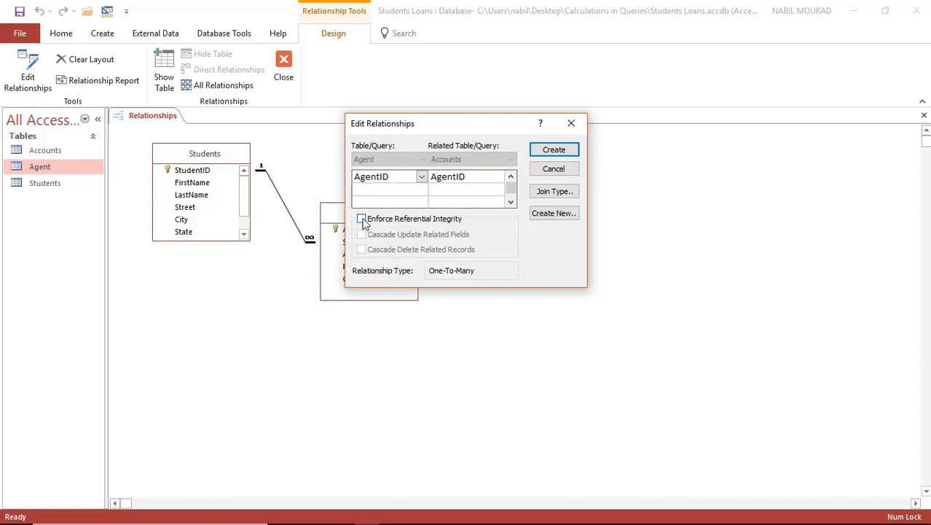
pyautogui.click(362, 221)
pyautogui.click(554, 153)
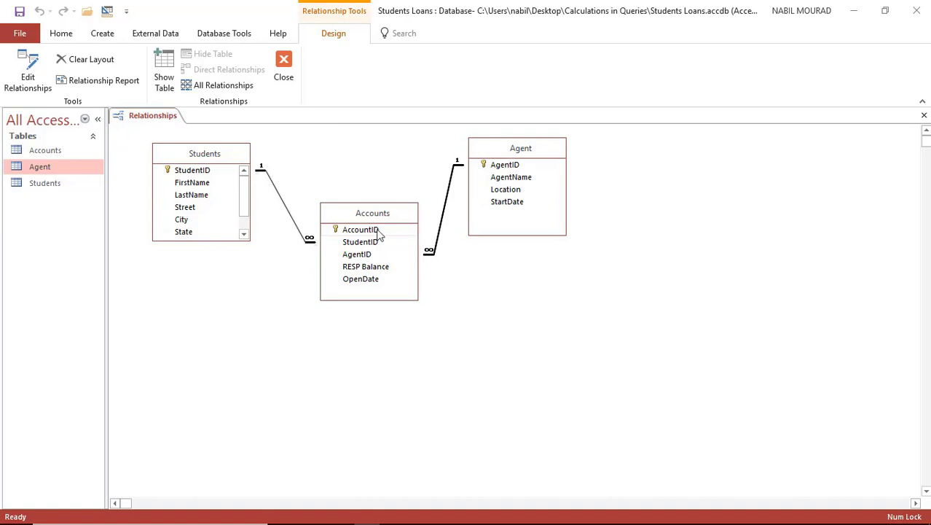
pyautogui.click(20, 13)
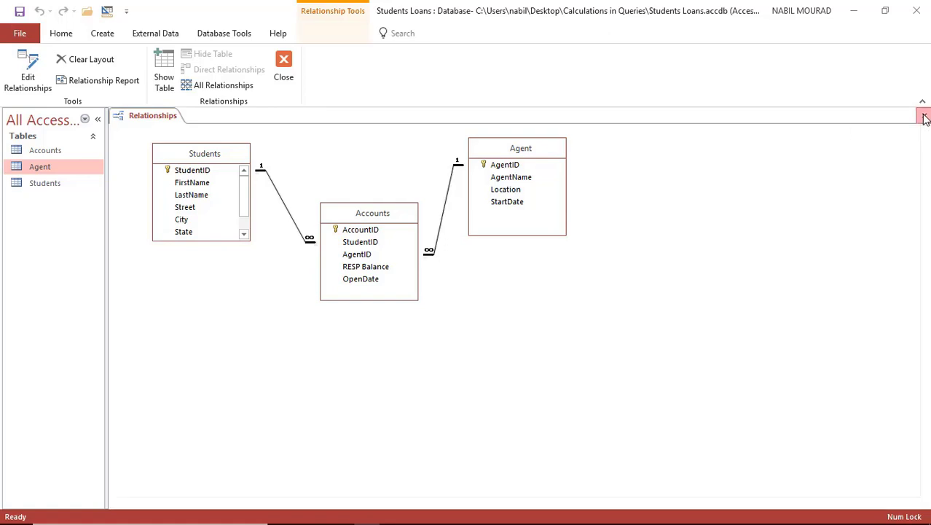
pyautogui.click(925, 119)
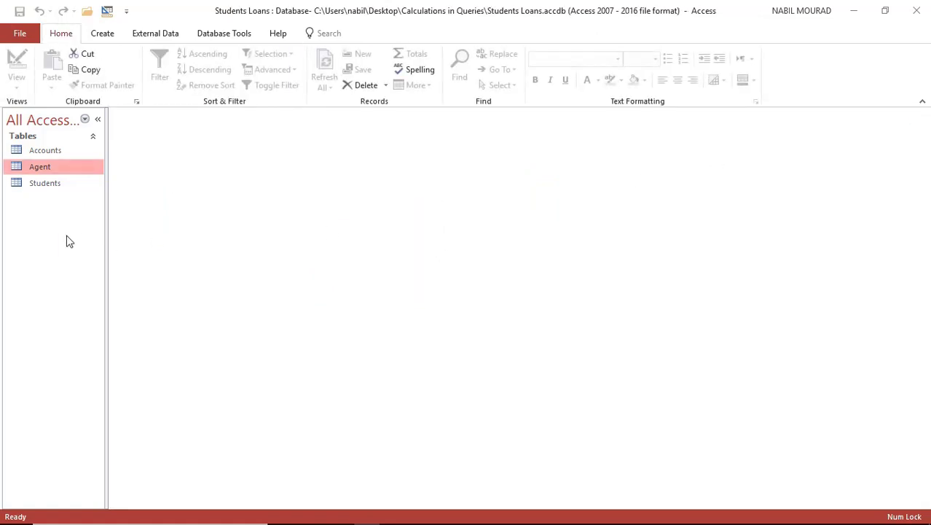
# Create a new query in design view containing the Students, Accounts and Agent tables.
pyautogui.click(104, 33)
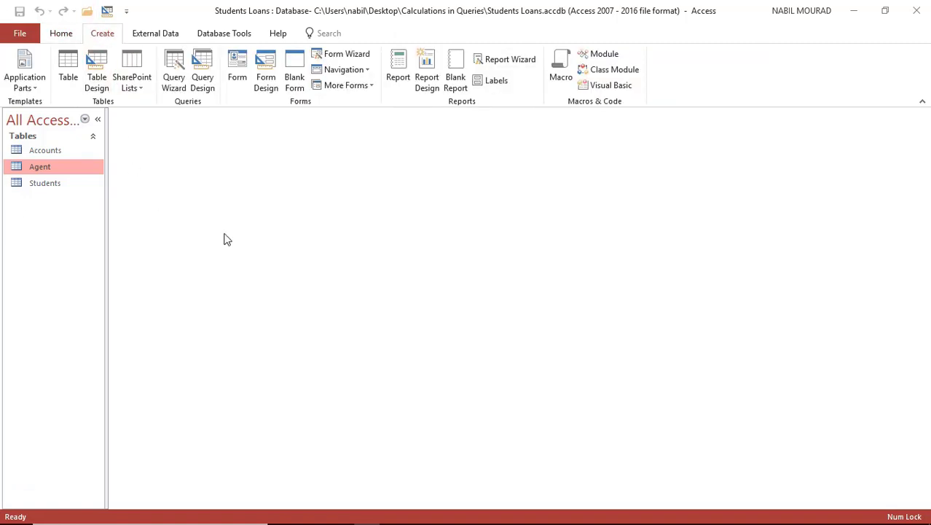
pyautogui.click(208, 62)
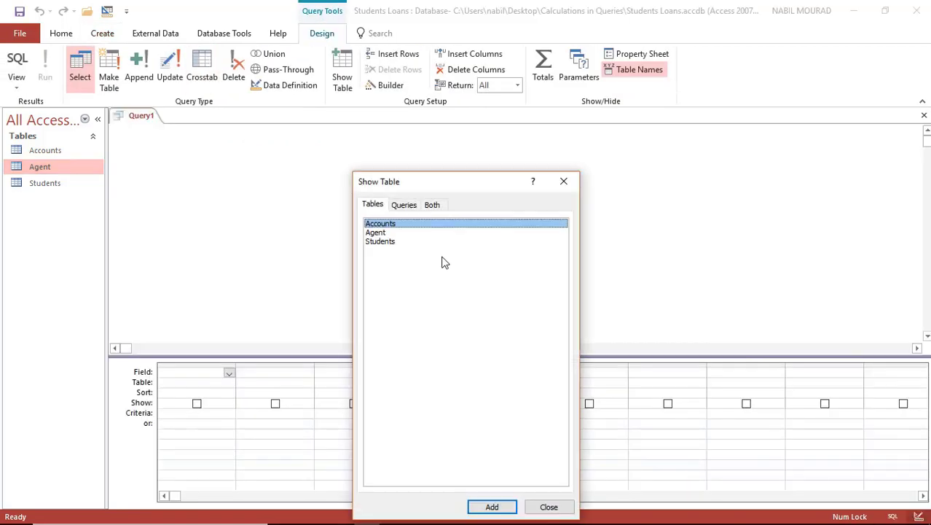
pyautogui.doubleClick(387, 243)
pyautogui.click(387, 226)
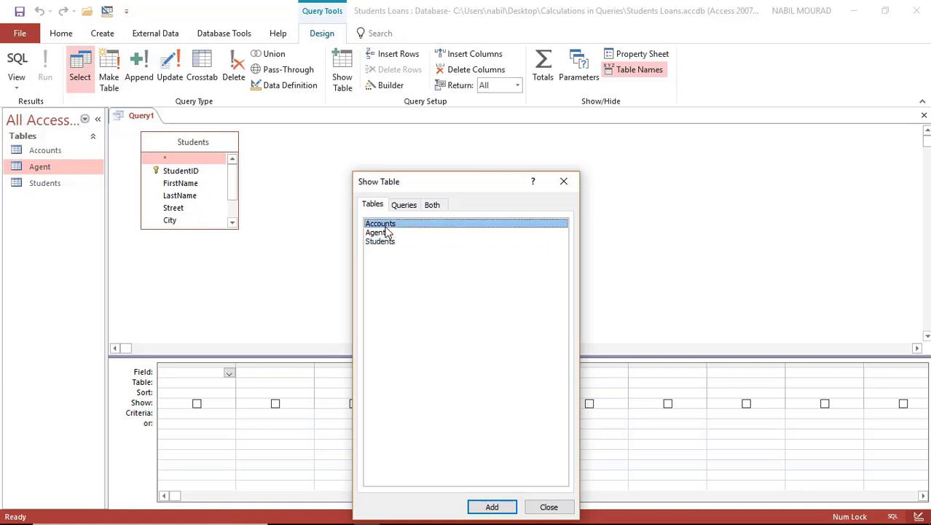
pyautogui.doubleClick(385, 226)
pyautogui.doubleClick(383, 232)
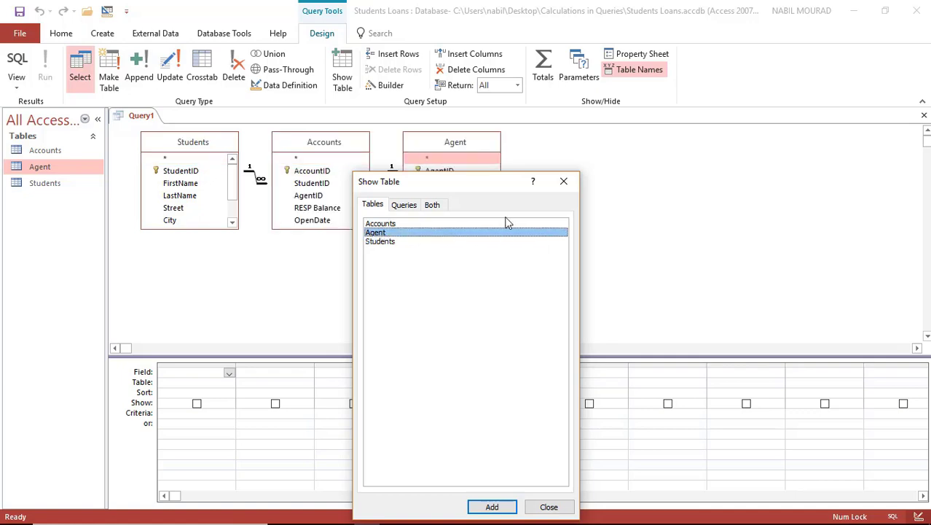
pyautogui.click(549, 506)
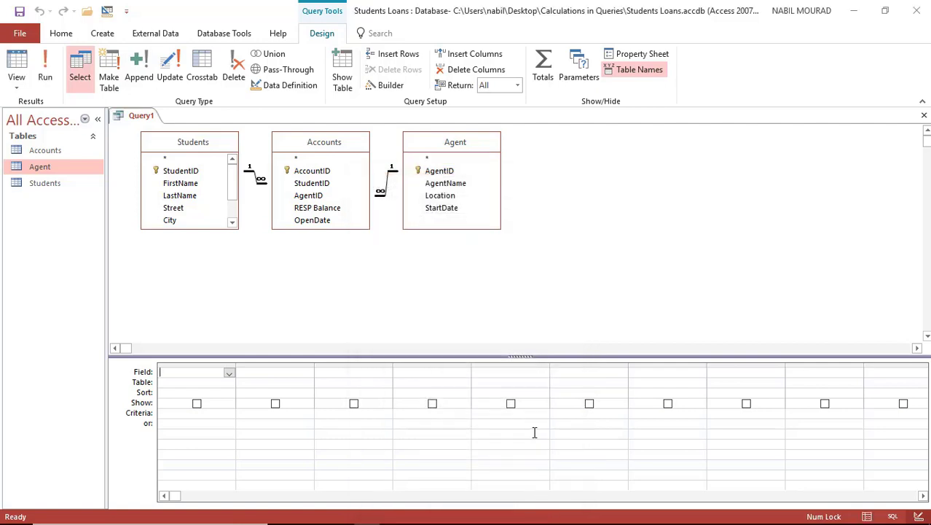
# Add StudentID from Accounts, FirstName and LastName from Students, and RESP Balance from Accounts to the query grid.
pyautogui.doubleClick(312, 182)
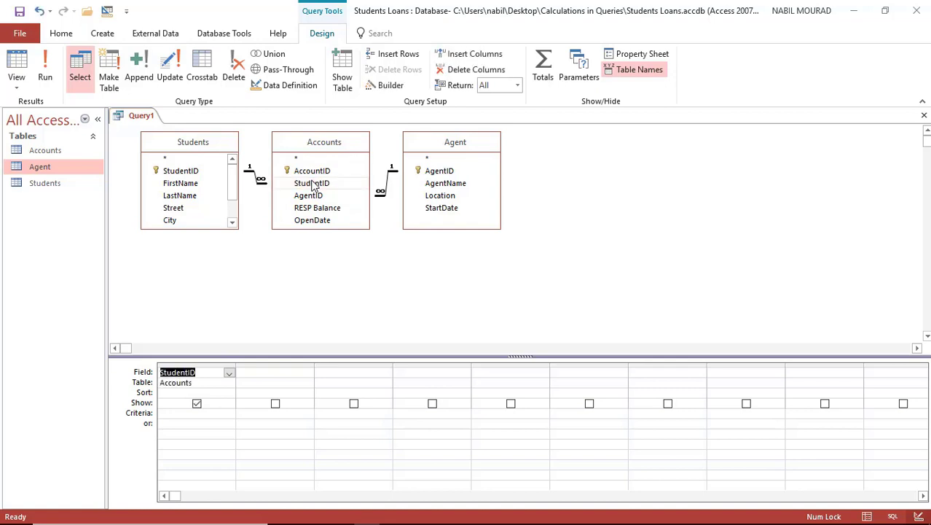
pyautogui.doubleClick(180, 184)
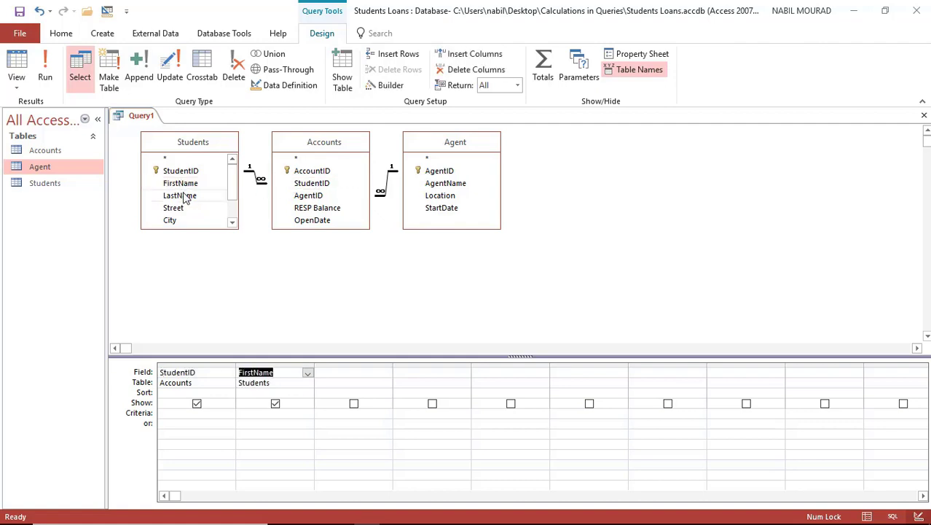
pyautogui.doubleClick(184, 197)
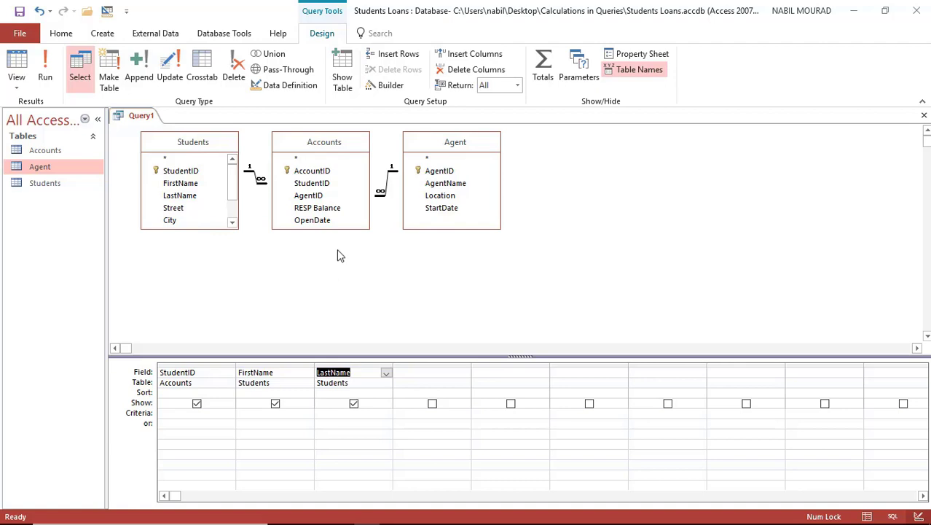
pyautogui.doubleClick(327, 210)
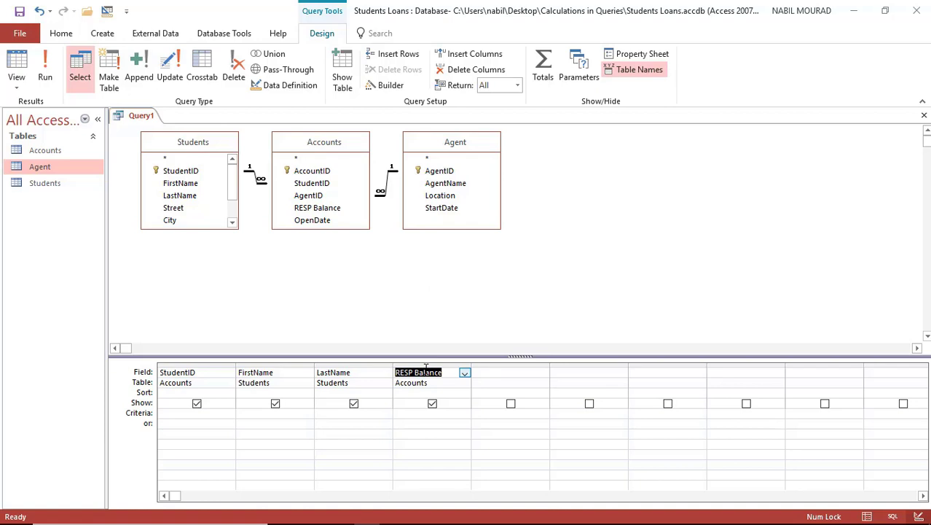
# Open the Zoom editor for the empty field after RESP Balance and set its font size to 16.
pyautogui.click(487, 372)
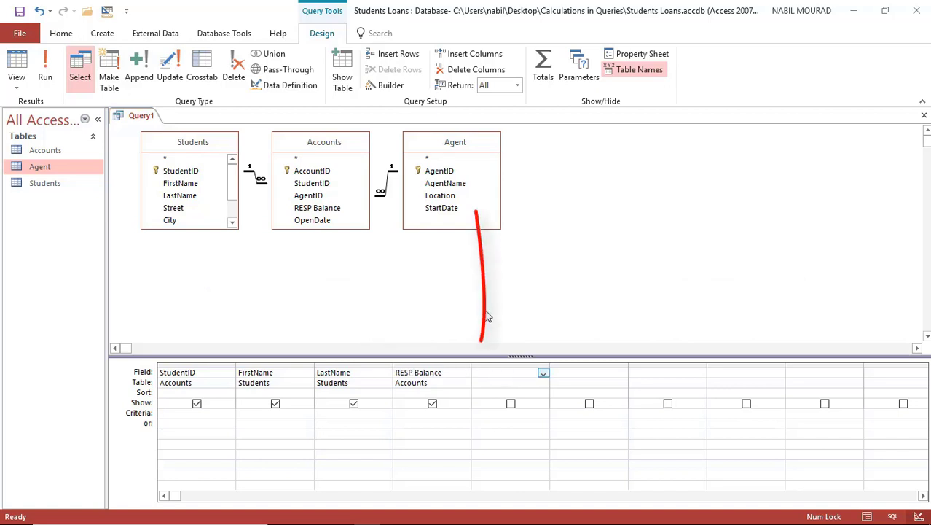
pyautogui.rightClick(504, 373)
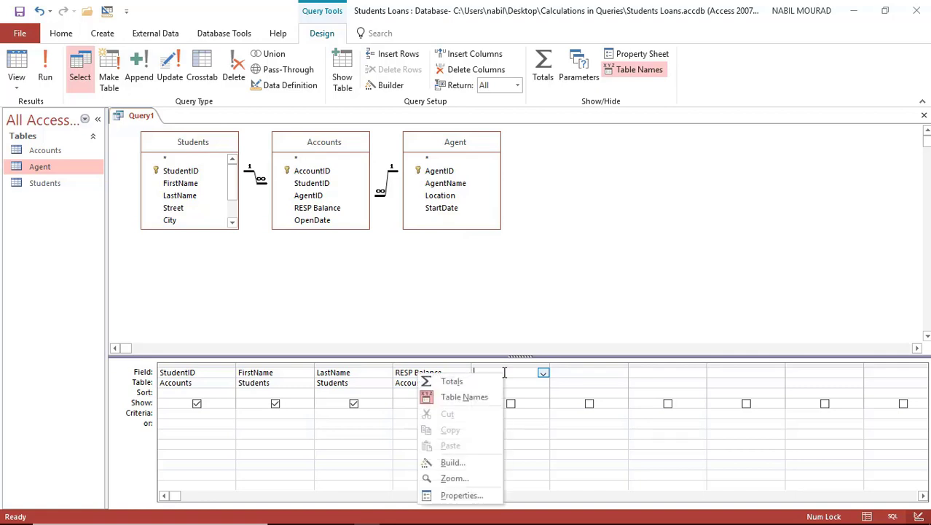
pyautogui.click(451, 480)
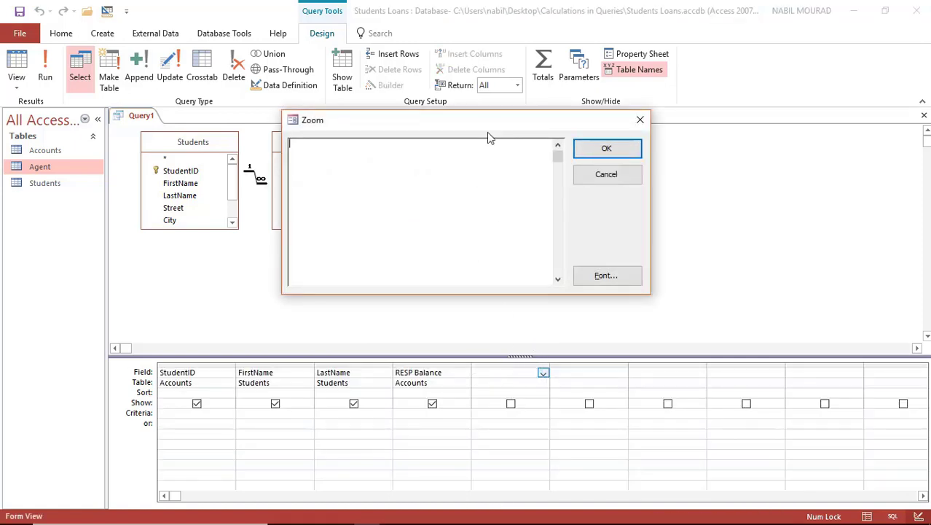
pyautogui.moveTo(487, 120); pyautogui.dragTo(507, 139)
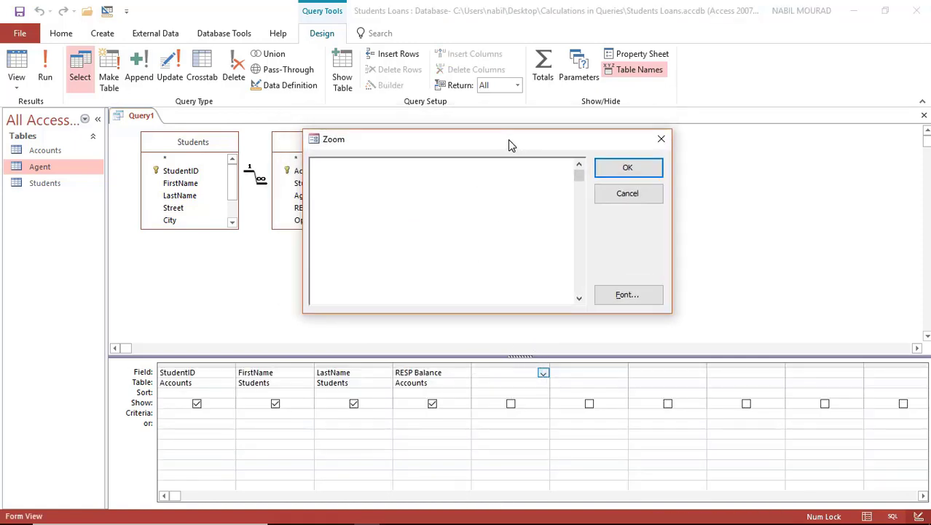
pyautogui.click(627, 296)
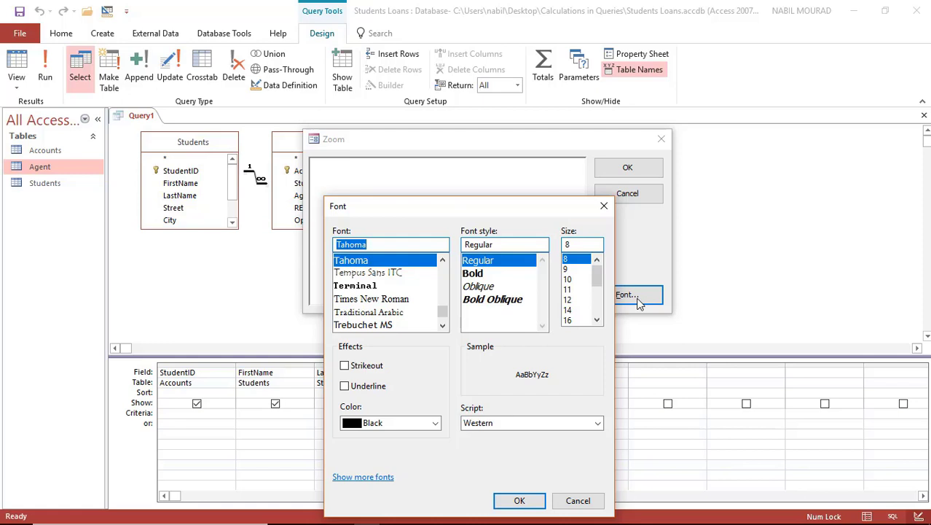
pyautogui.click(573, 321)
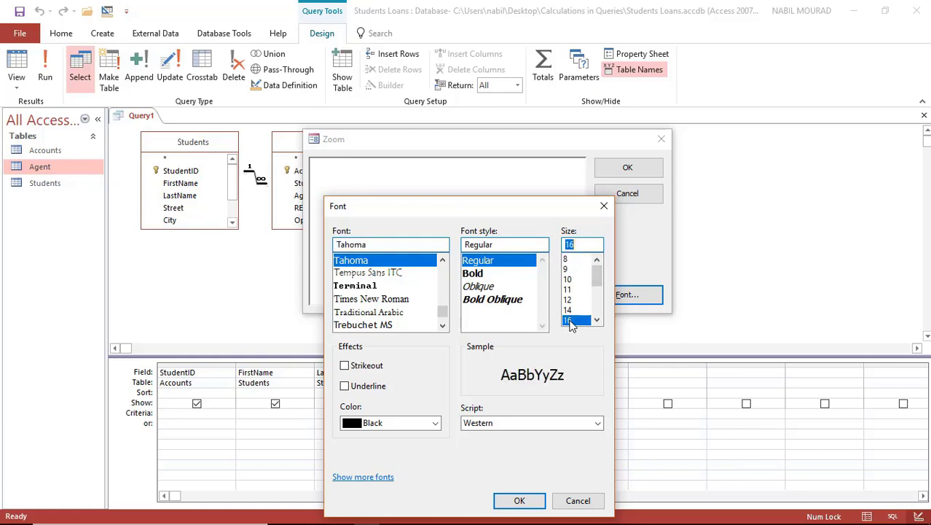
pyautogui.click(519, 502)
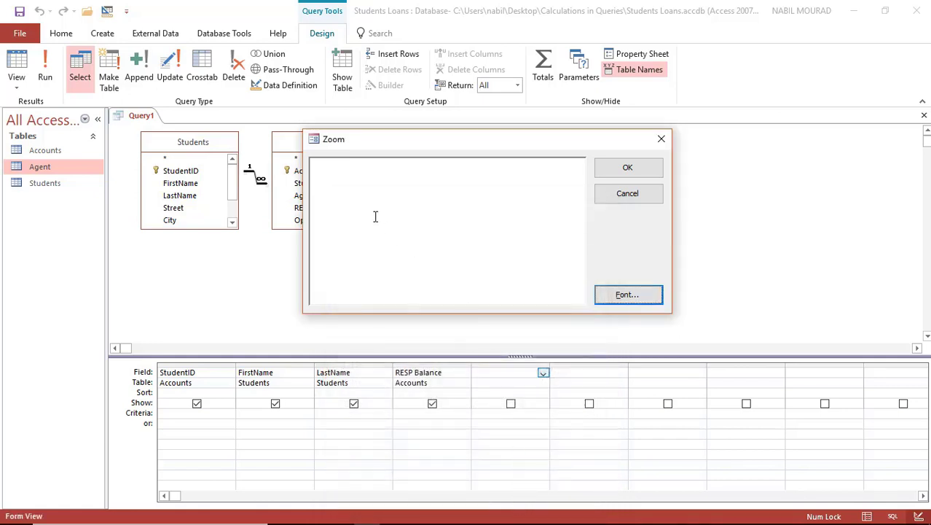
# Enter the calculated field Eligible:iif([RESP Balance]<=12000,25000-[RESP Balance],0) in the column after RESP Balance.
pyautogui.moveTo(430, 144); pyautogui.dragTo(497, 148)
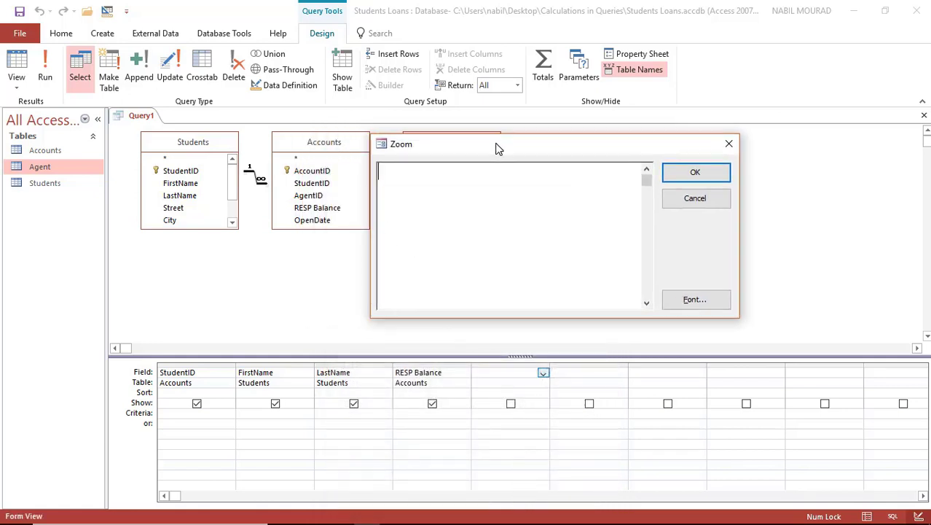
pyautogui.write('Eligible')
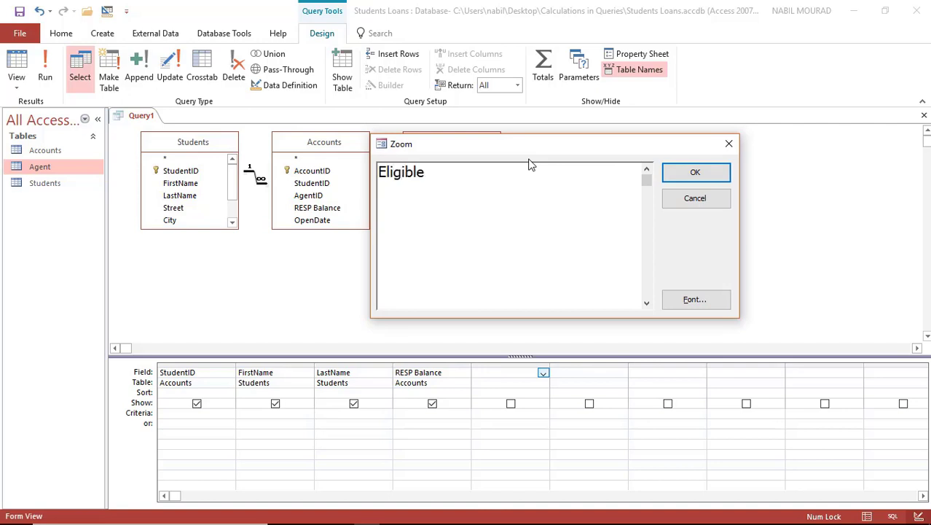
pyautogui.write(':')
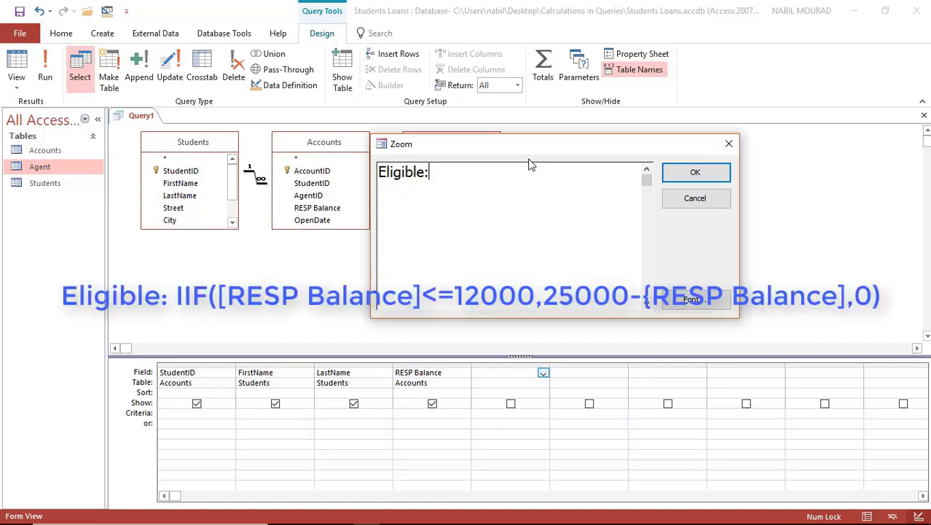
pyautogui.write('iif([RES')
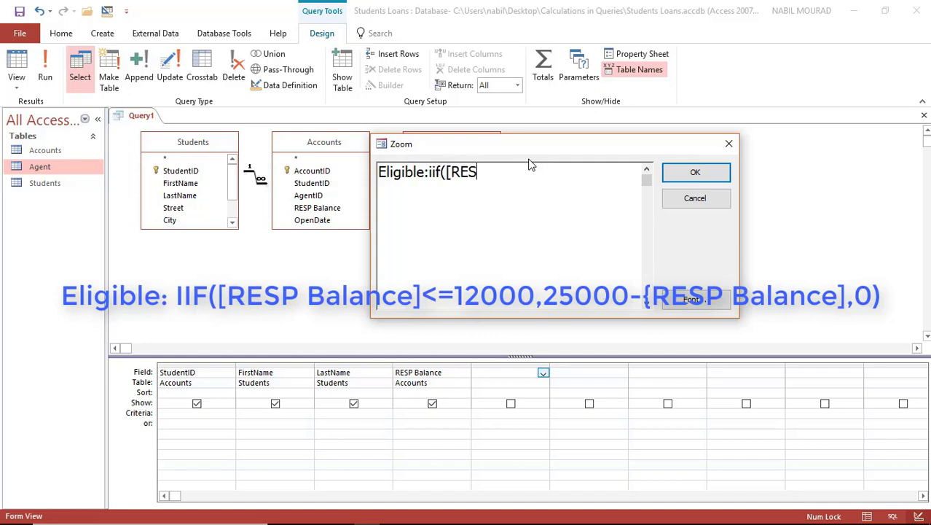
pyautogui.write('P Balance]')
pyautogui.write('<=12')
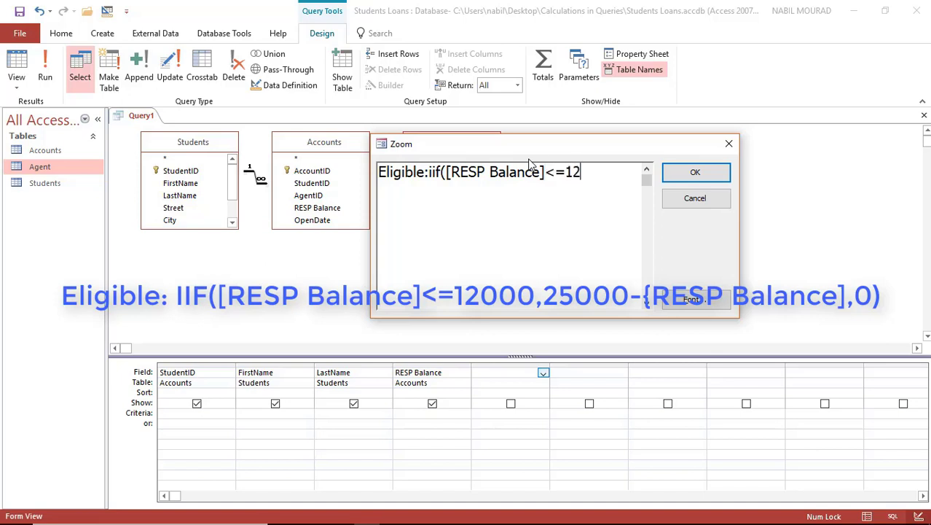
pyautogui.write('000,')
pyautogui.write('25')
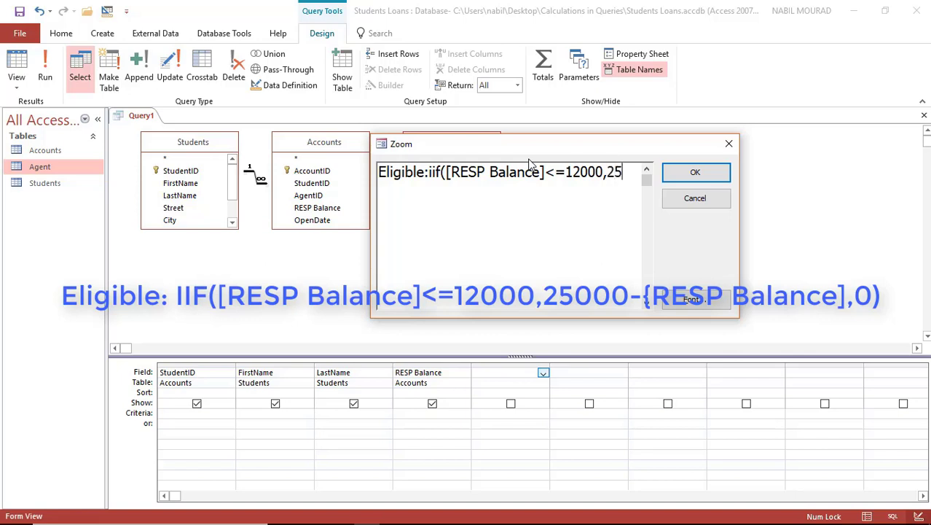
pyautogui.write('000-')
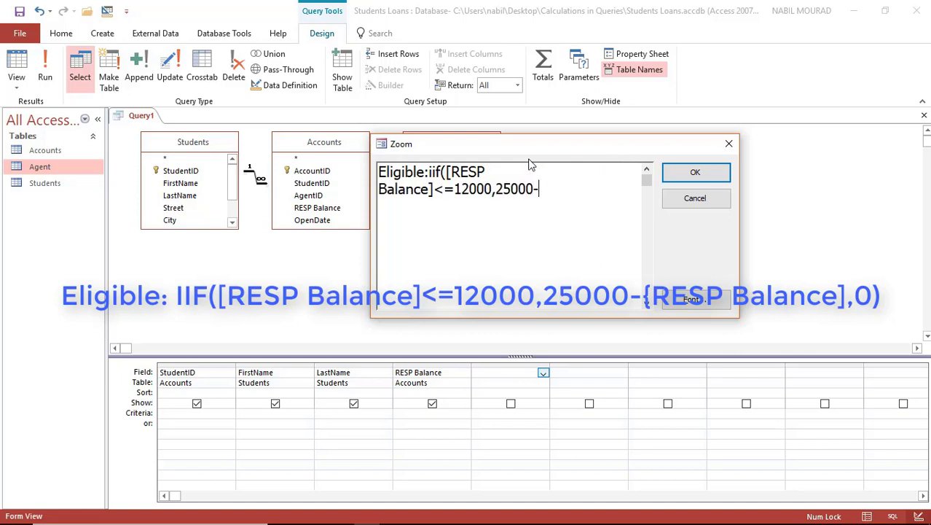
pyautogui.write('[RESP Balan')
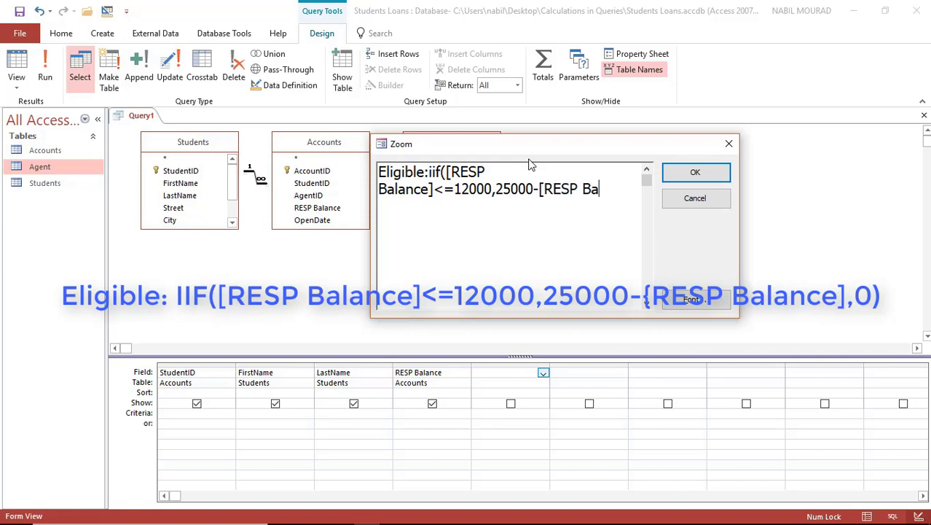
pyautogui.write('ce]')
pyautogui.write(',')
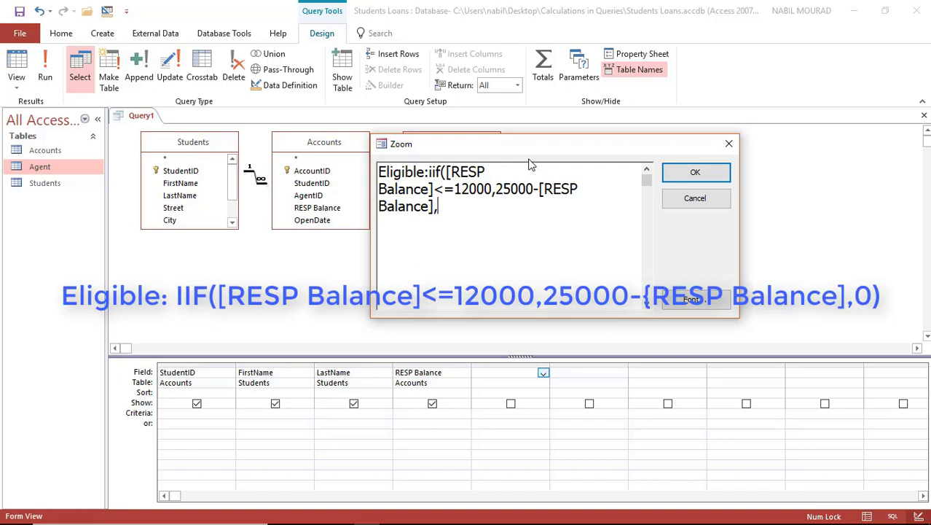
pyautogui.write('0)')
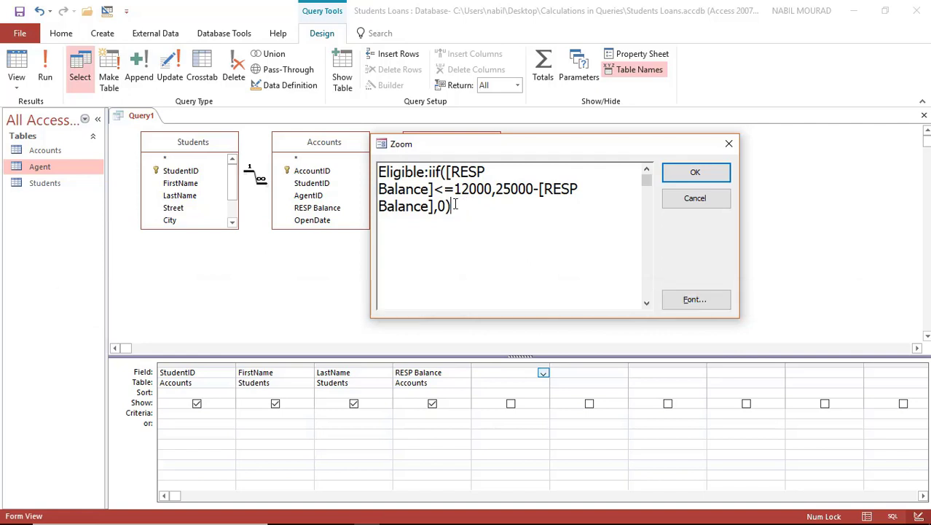
pyautogui.click(696, 173)
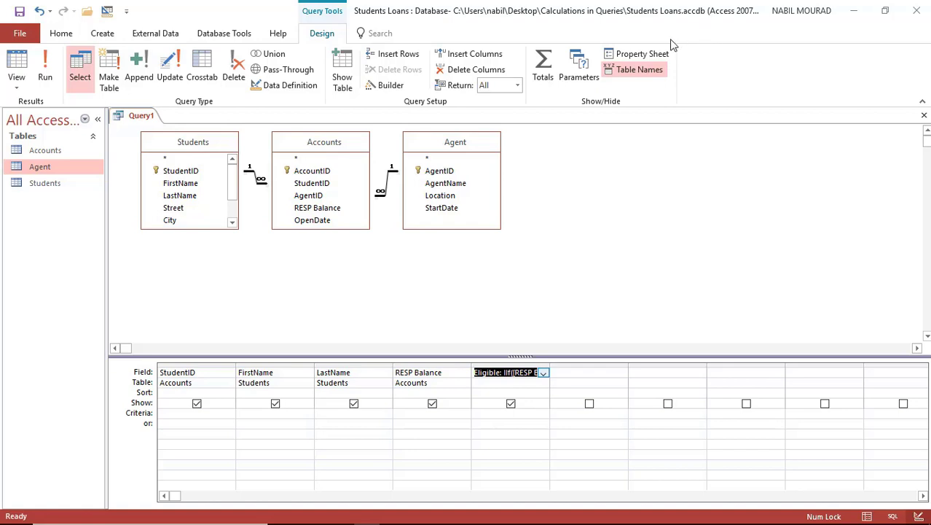
# Set the Eligible field's format to Currency and run the query.
pyautogui.click(650, 54)
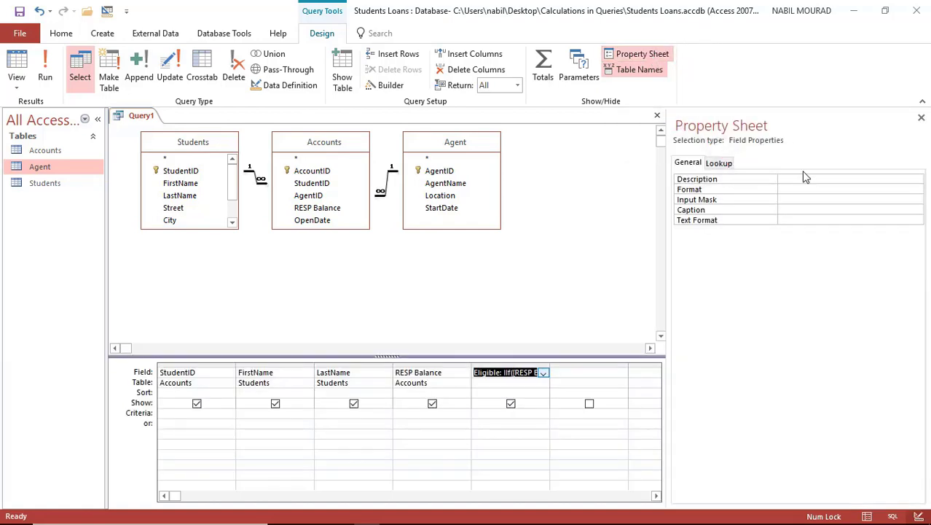
pyautogui.click(801, 190)
pyautogui.click(917, 190)
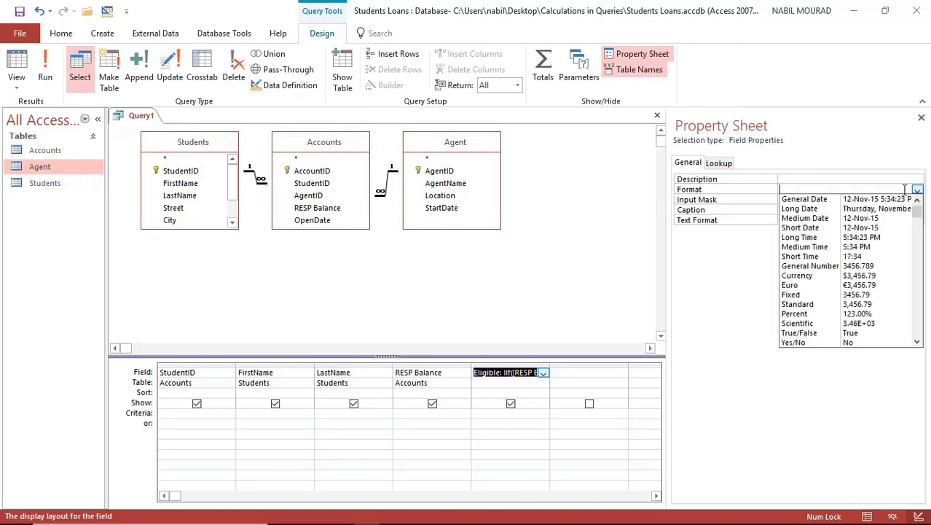
pyautogui.click(809, 275)
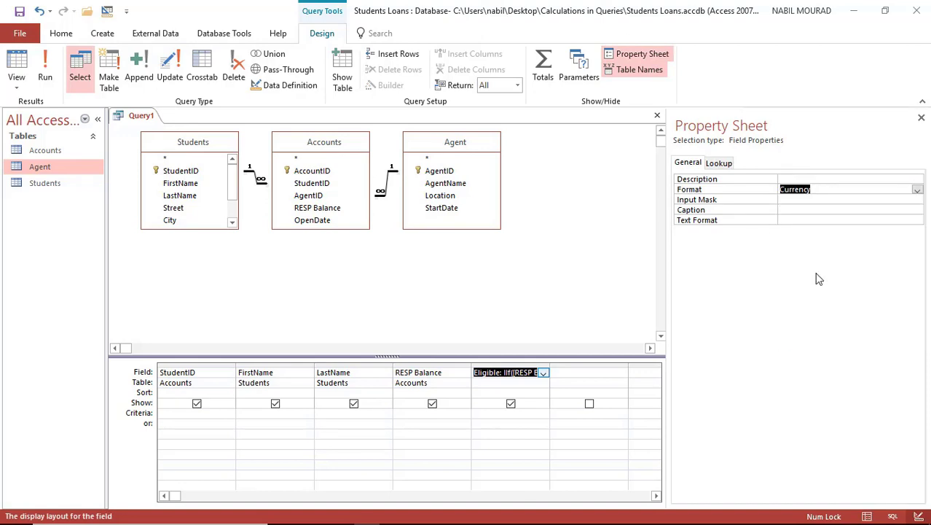
pyautogui.click(921, 118)
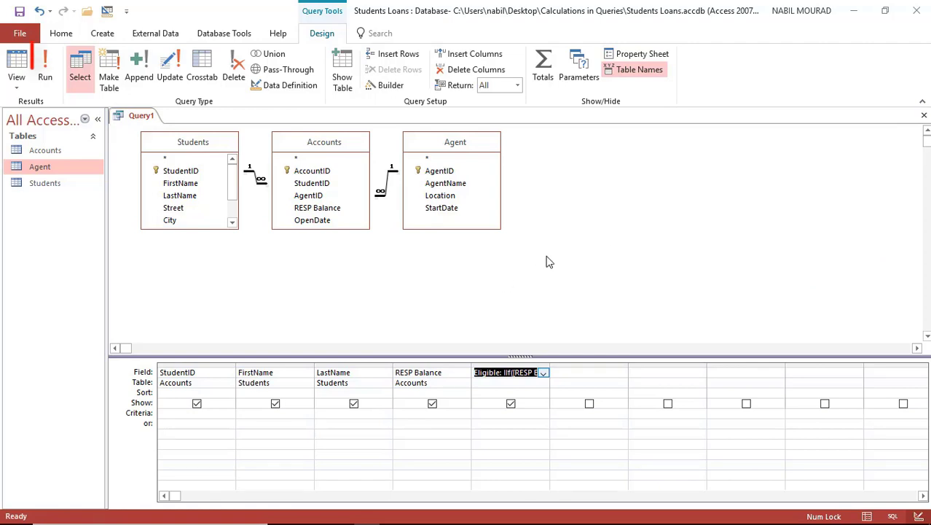
pyautogui.click(45, 58)
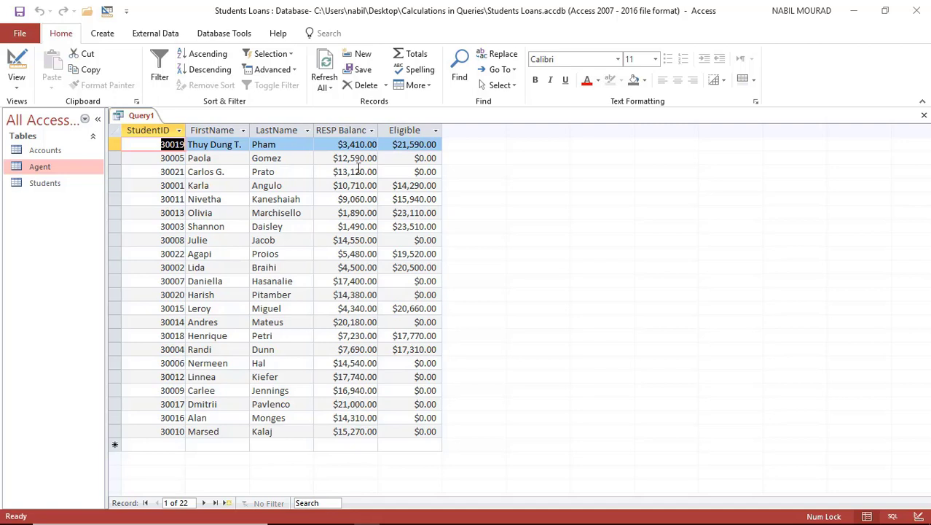
# Return to the query design, add the criterion <=12000 to RESP Balance and run the query.
pyautogui.click(15, 62)
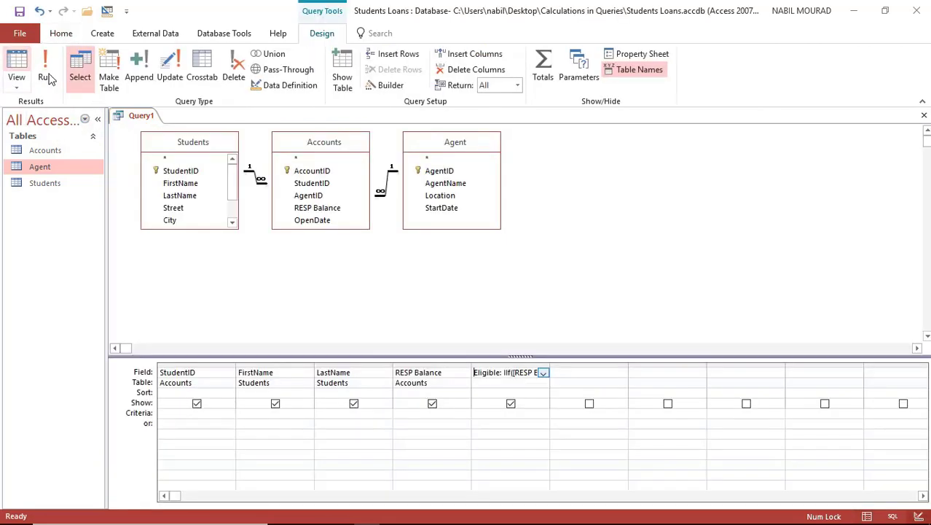
pyautogui.click(405, 413)
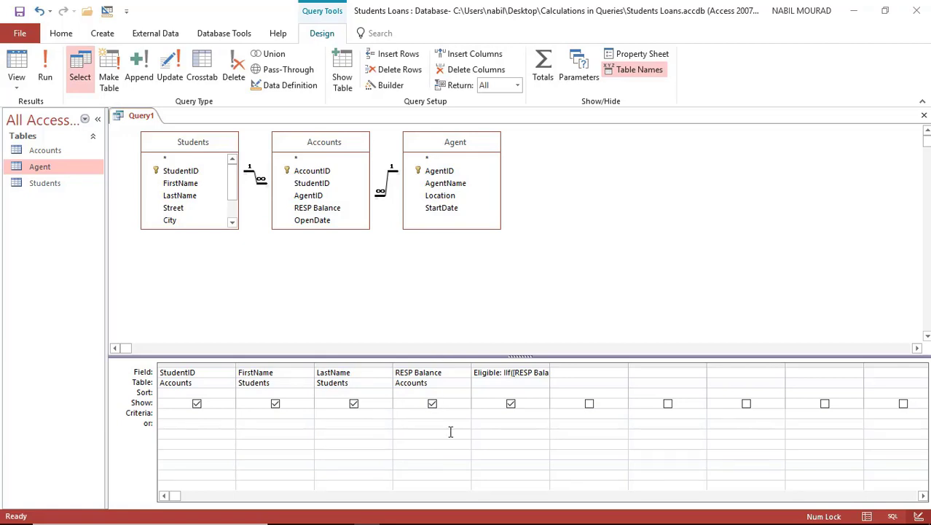
pyautogui.write('<=')
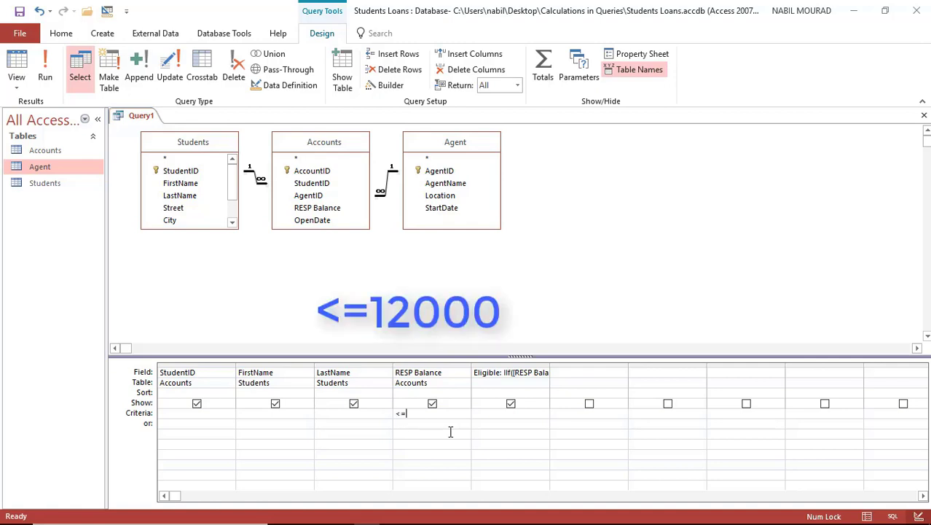
pyautogui.write('12000')
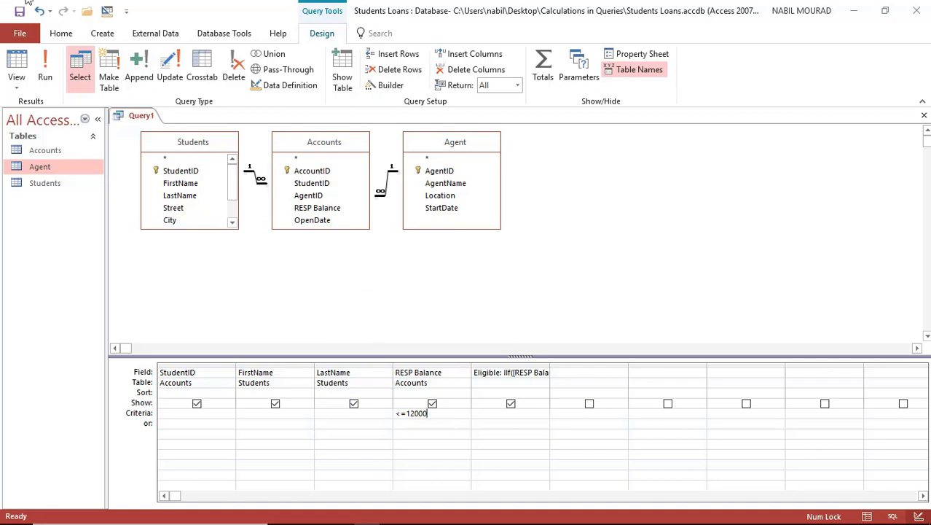
pyautogui.click(43, 53)
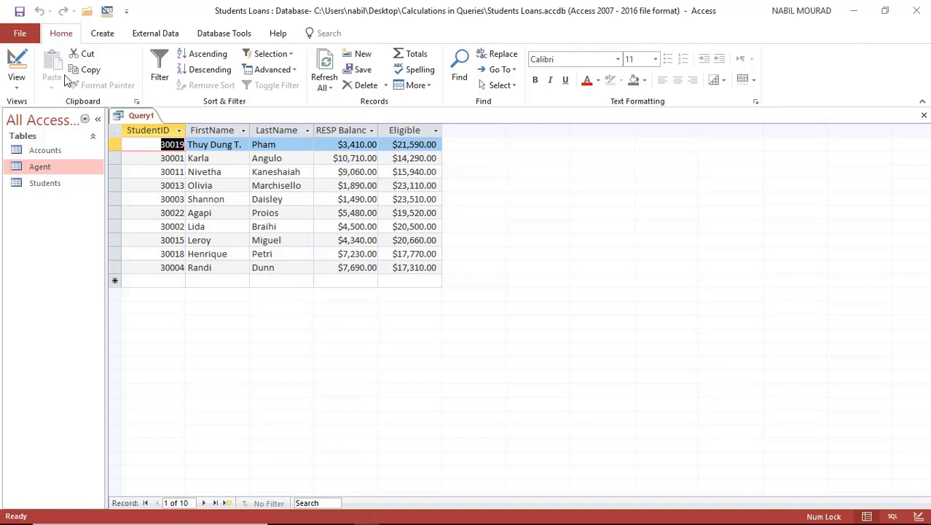
# Return to the query design and save the query as OSAP Payment.
pyautogui.click(16, 62)
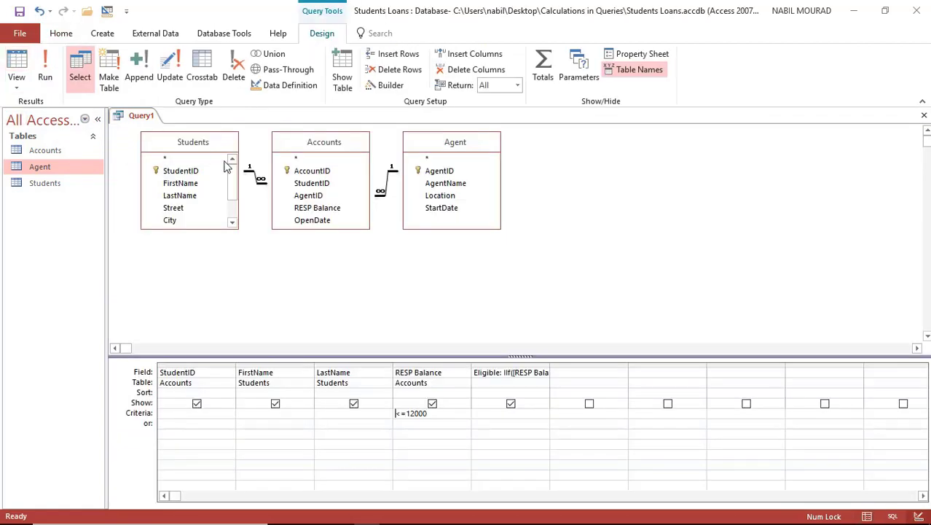
pyautogui.rightClick(144, 119)
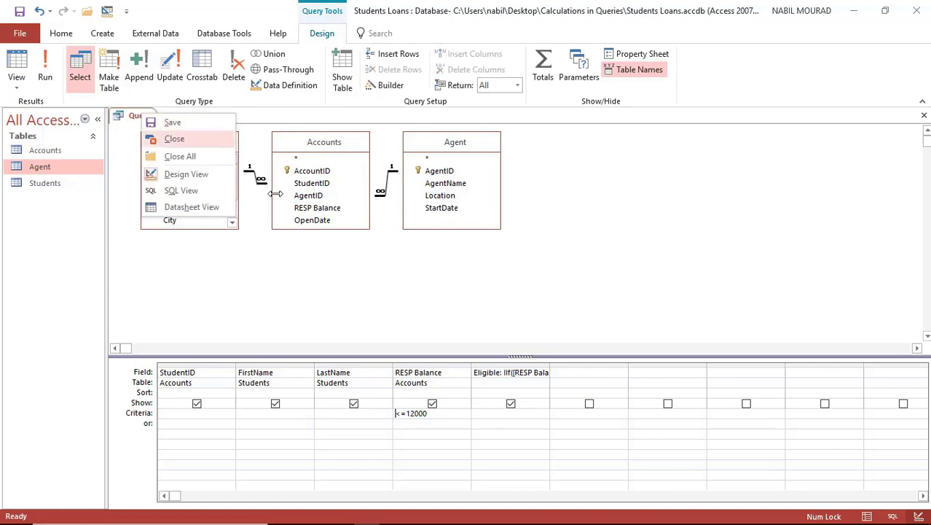
pyautogui.click(173, 122)
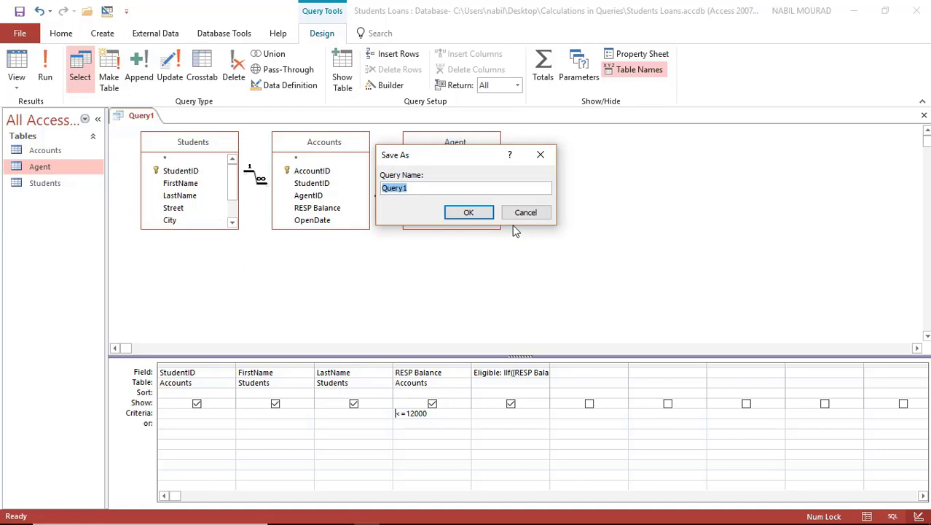
pyautogui.write('OSAP Payment')
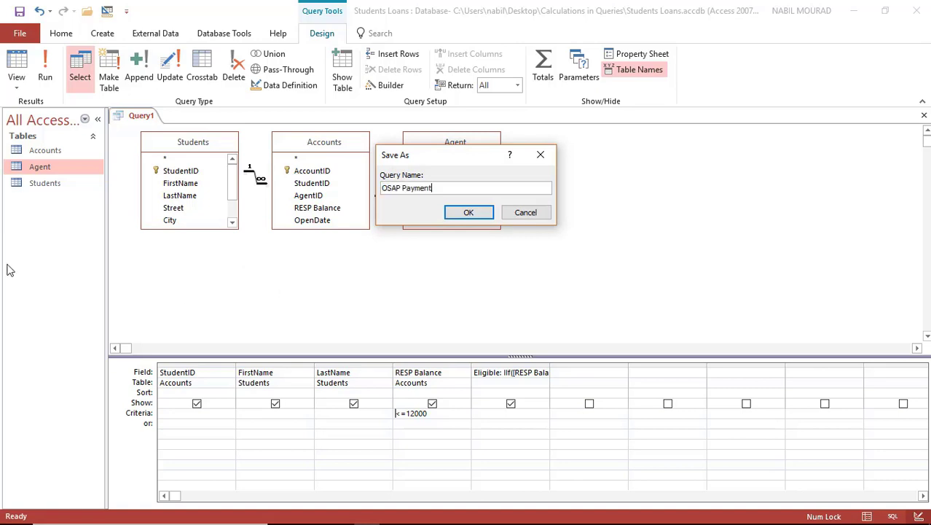
pyautogui.click(468, 212)
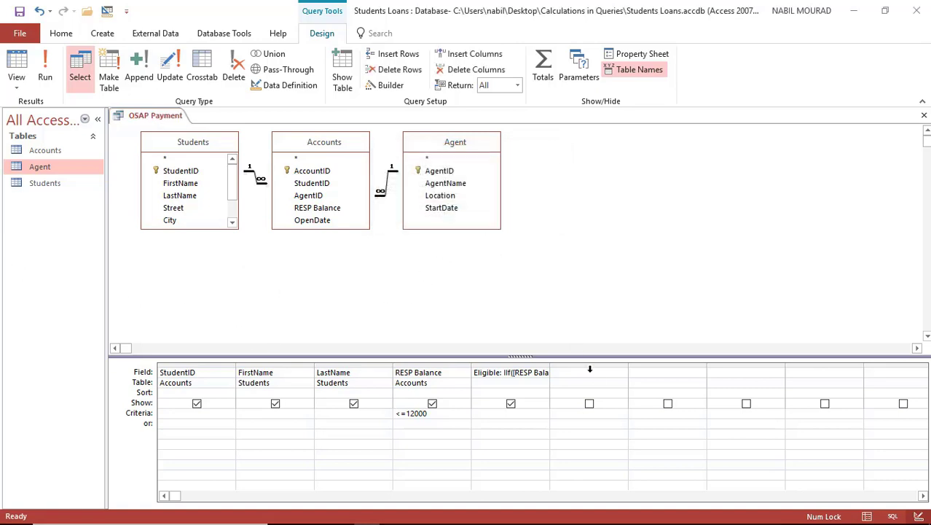
# Enter the calculated field Payment:-PMT(0.03/12,4*12,[Eligible]) in the column after Eligible.
pyautogui.click(568, 375)
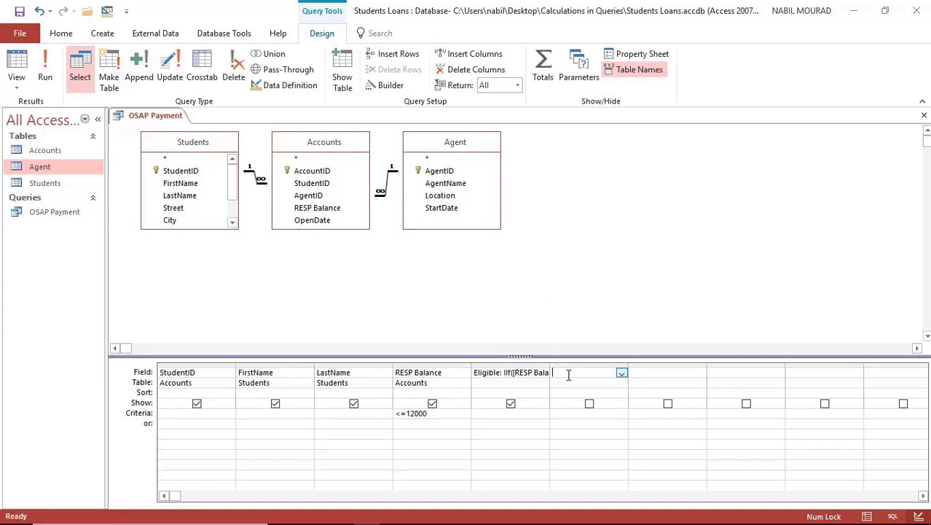
pyautogui.rightClick(568, 374)
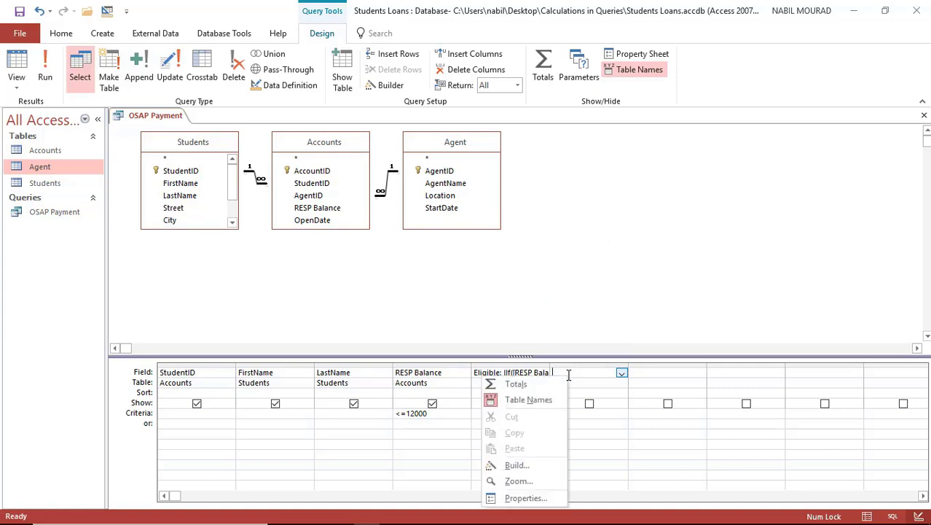
pyautogui.click(519, 481)
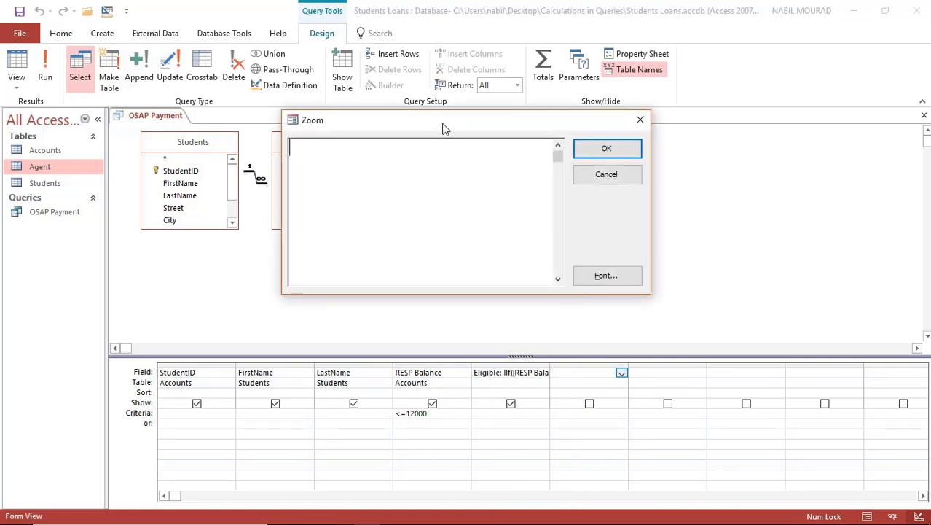
pyautogui.moveTo(443, 127); pyautogui.dragTo(558, 178)
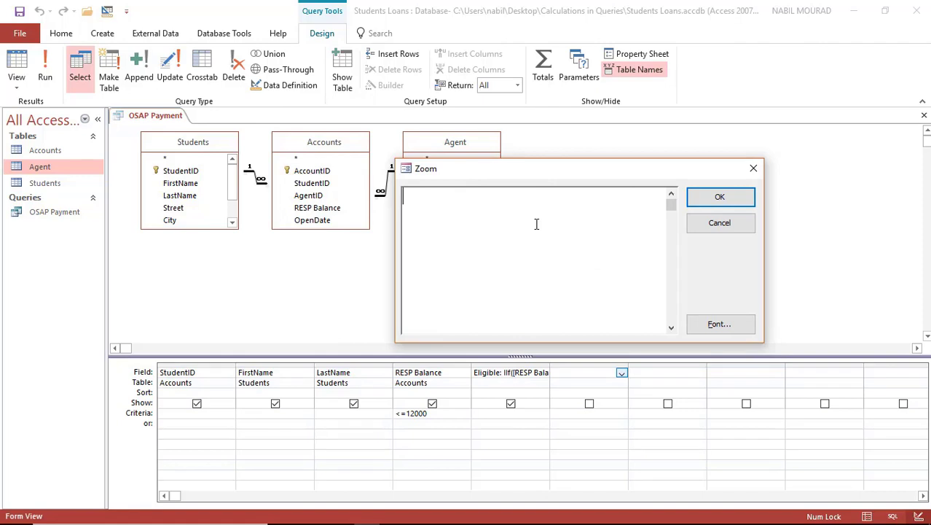
pyautogui.write('Payment:')
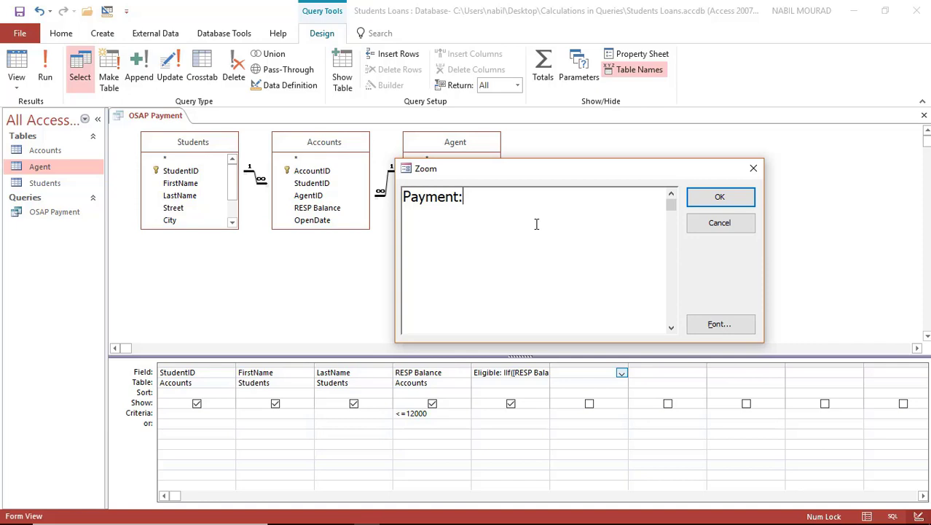
pyautogui.write('-P')
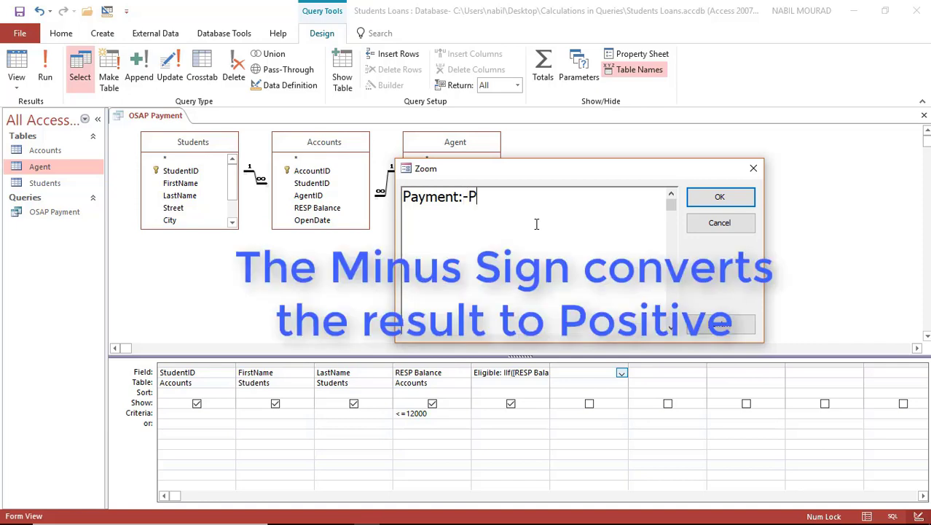
pyautogui.write('MT')
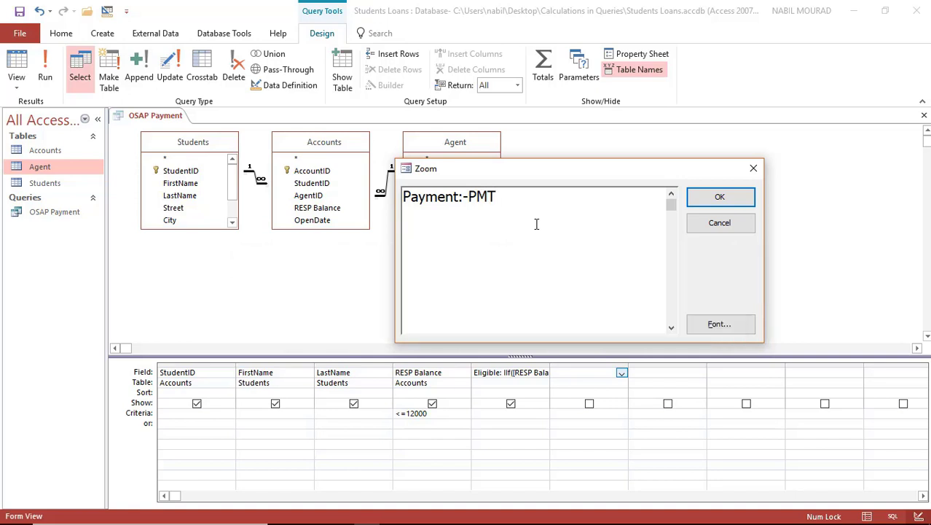
pyautogui.write('(')
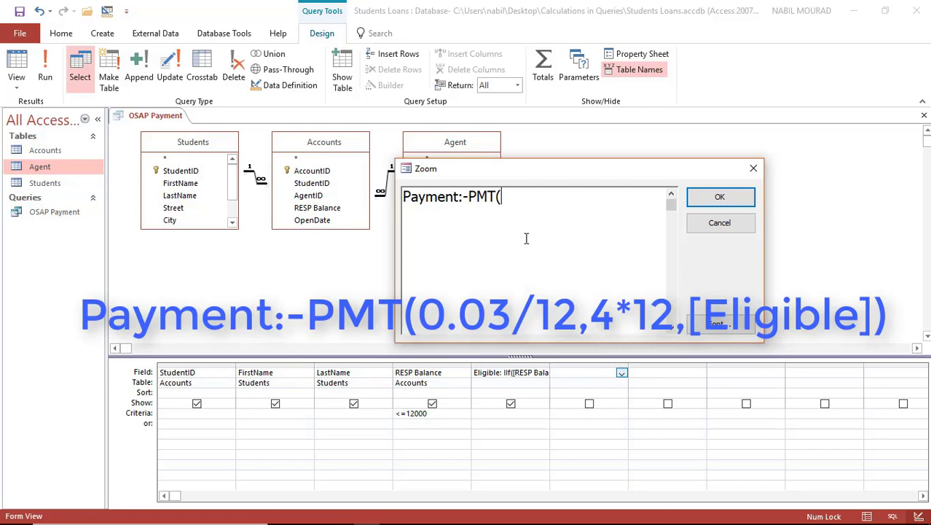
pyautogui.write('0.03')
pyautogui.write('/12,')
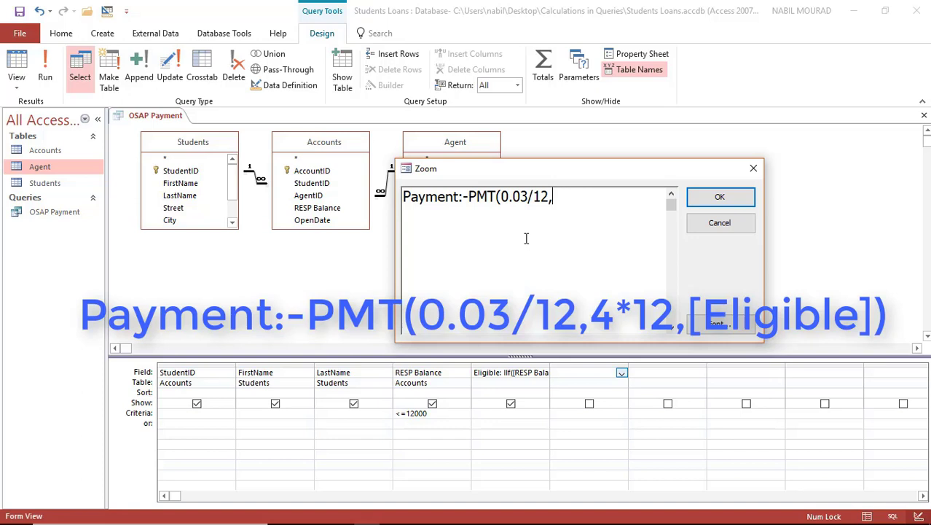
pyautogui.write('4*12,')
pyautogui.write('[E')
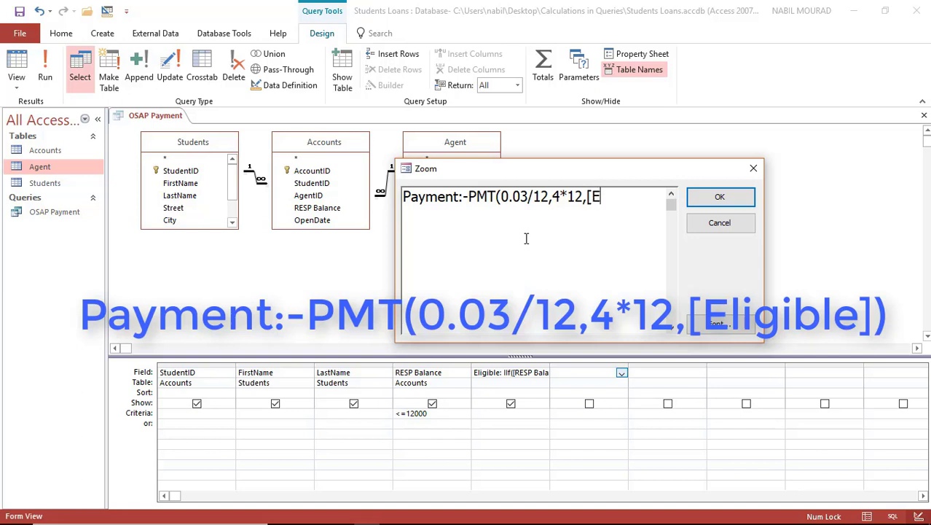
pyautogui.write('ligible]')
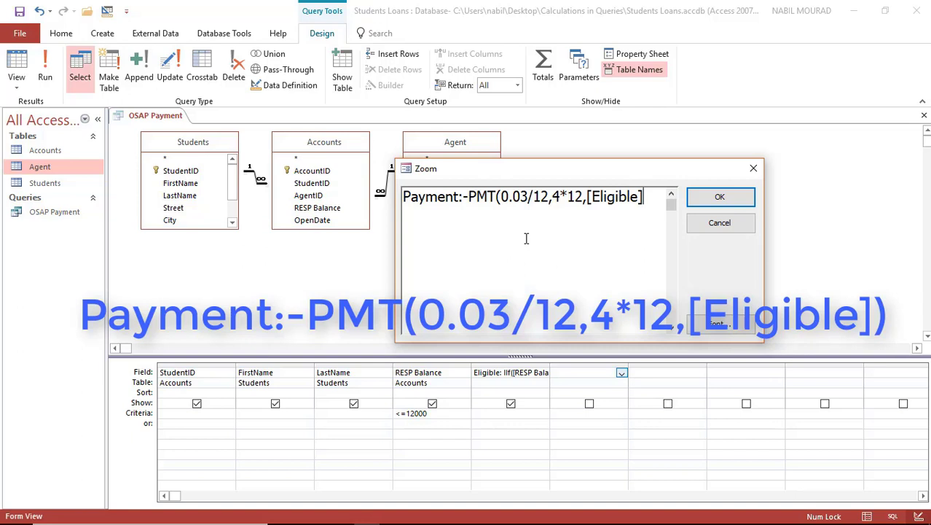
pyautogui.write(')')
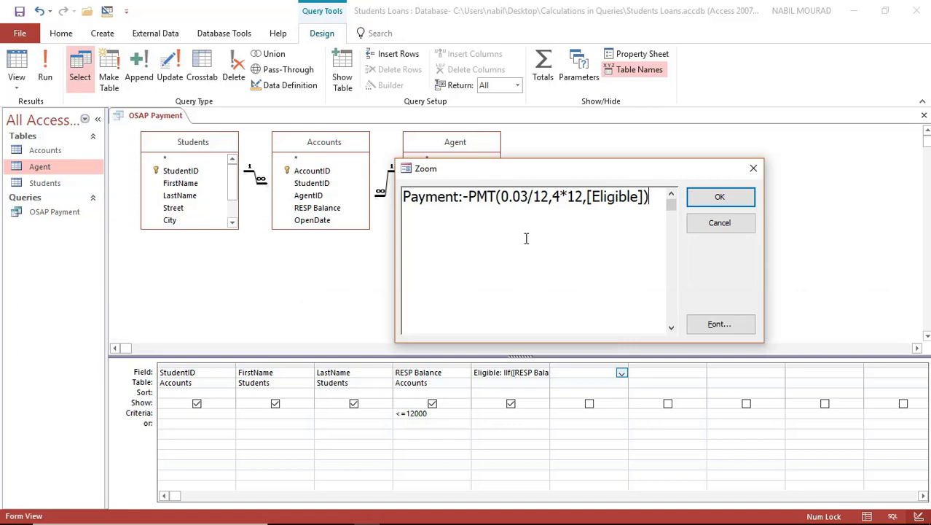
pyautogui.click(704, 198)
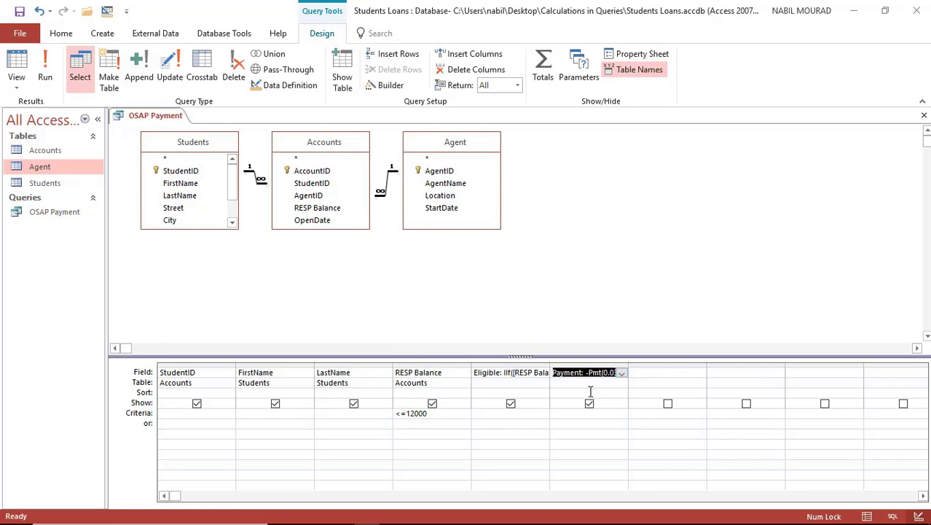
# Set the Payment field's format to Currency and run the query.
pyautogui.press('F4')
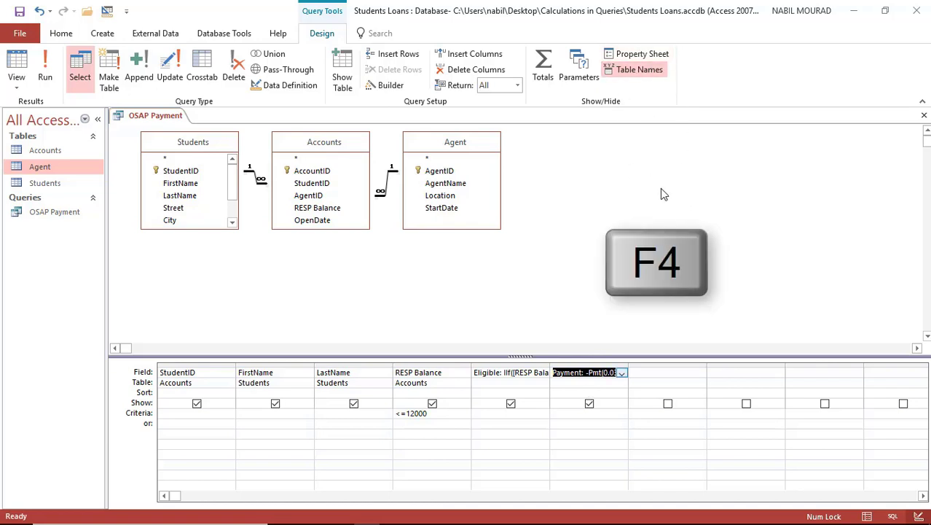
pyautogui.press('F4')
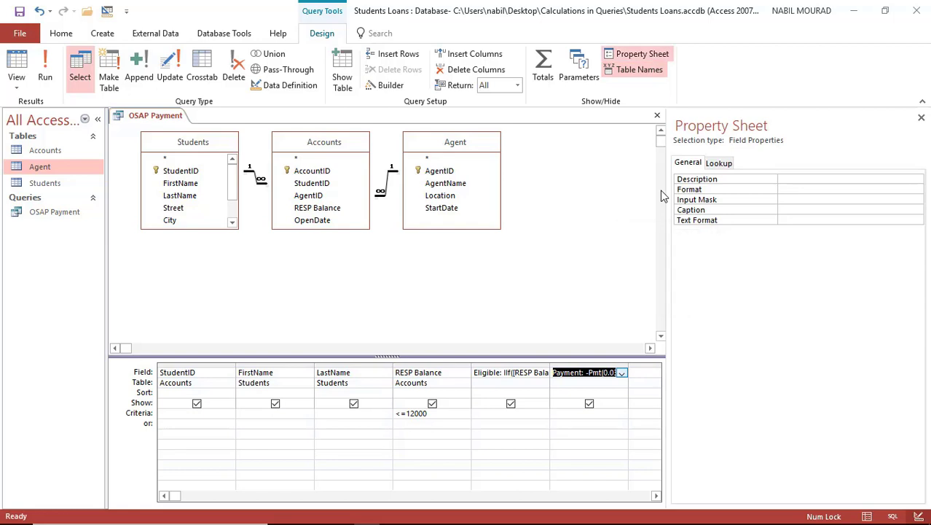
pyautogui.click(796, 189)
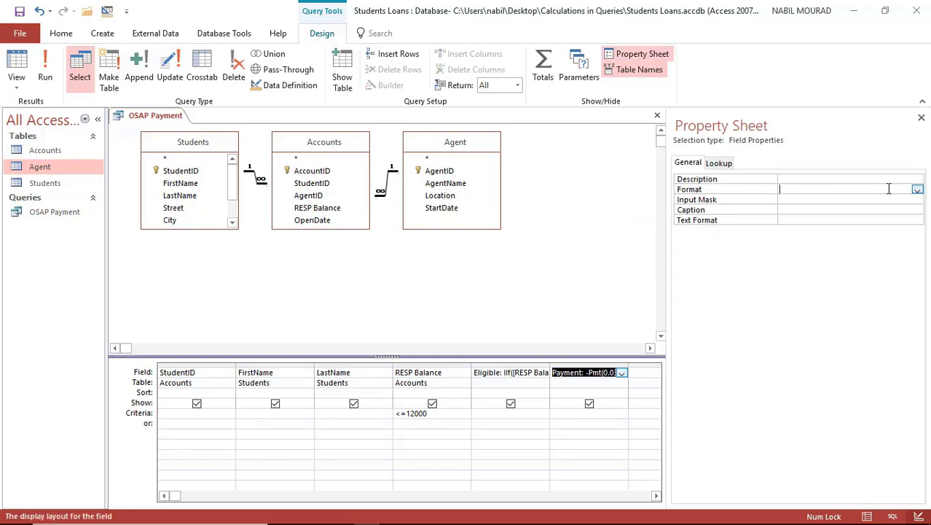
pyautogui.click(917, 191)
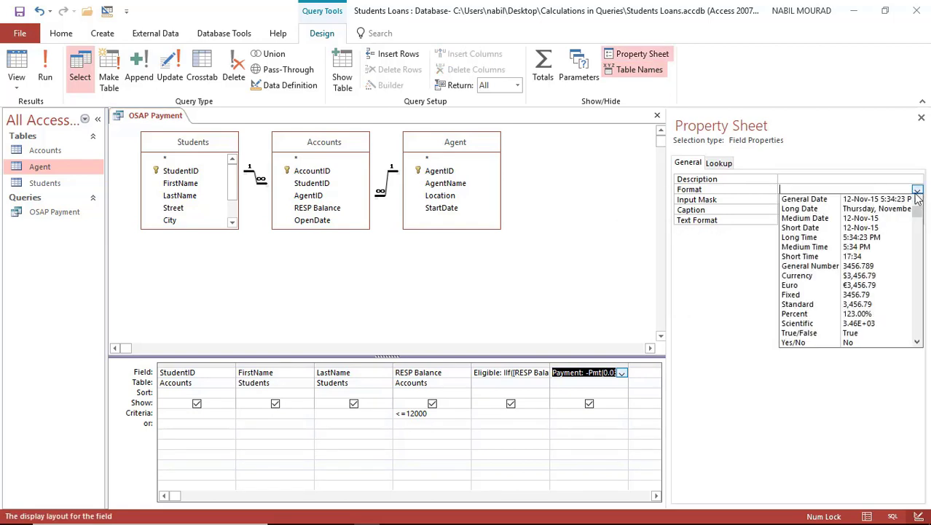
pyautogui.click(828, 276)
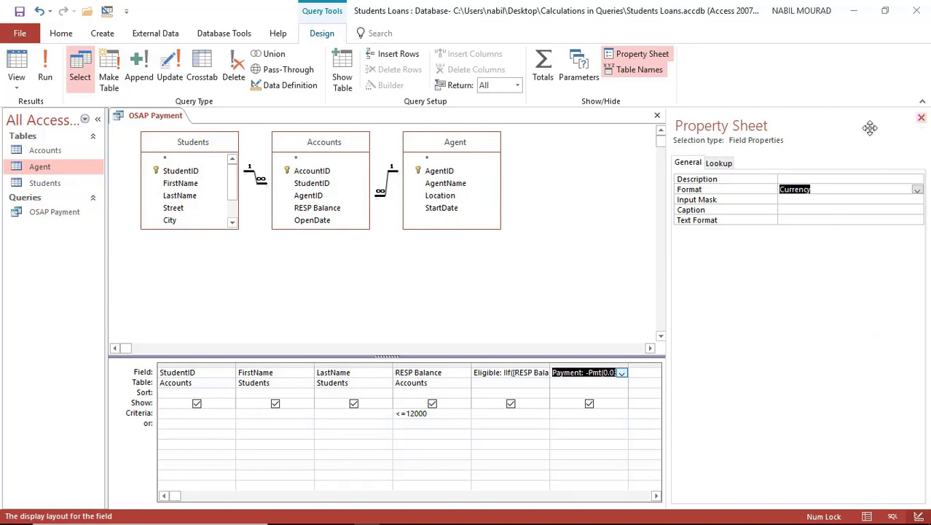
pyautogui.click(921, 117)
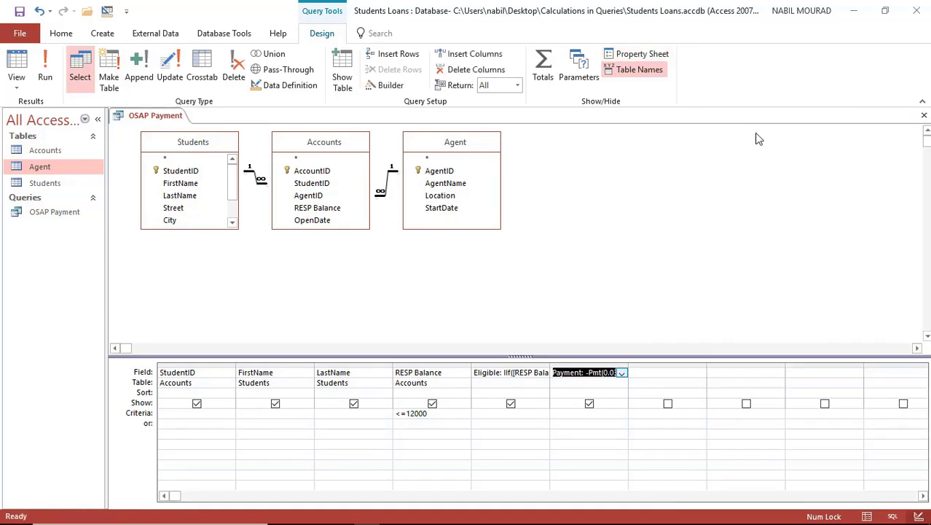
pyautogui.click(50, 60)
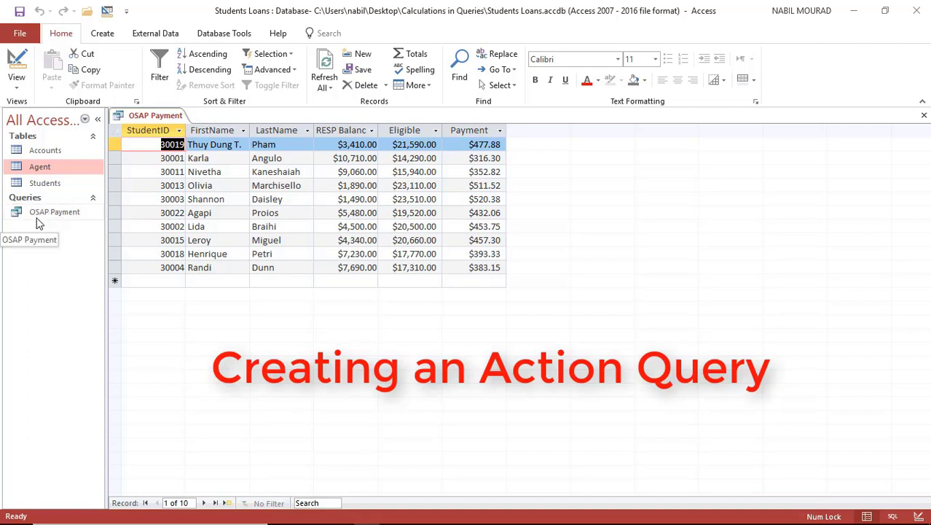
# Close the OSAP Payment query with its design changes saved, and briefly reopen it to check its records.
pyautogui.click(924, 115)
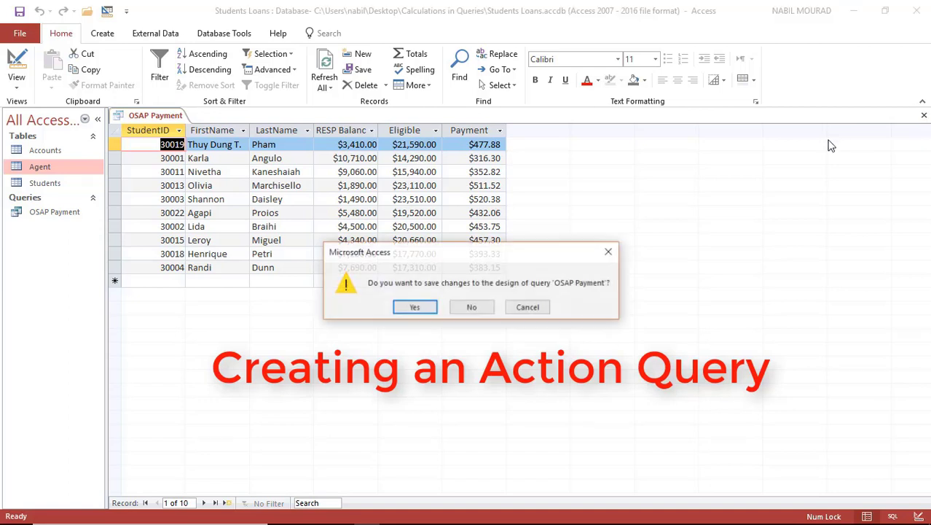
pyautogui.click(415, 307)
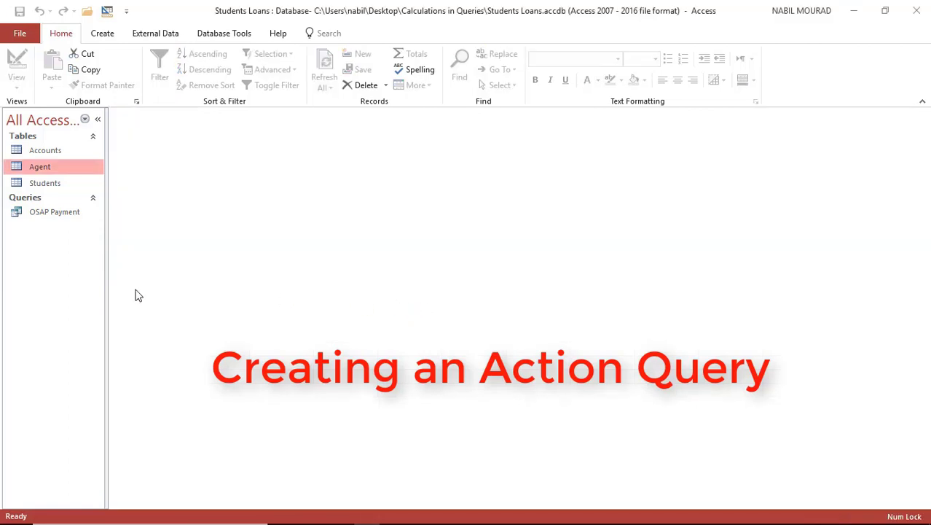
pyautogui.doubleClick(42, 212)
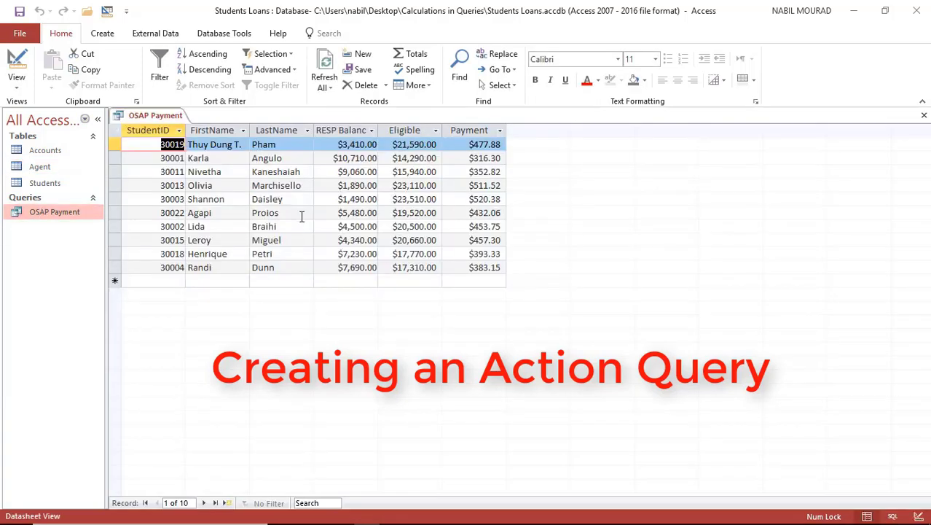
pyautogui.click(924, 116)
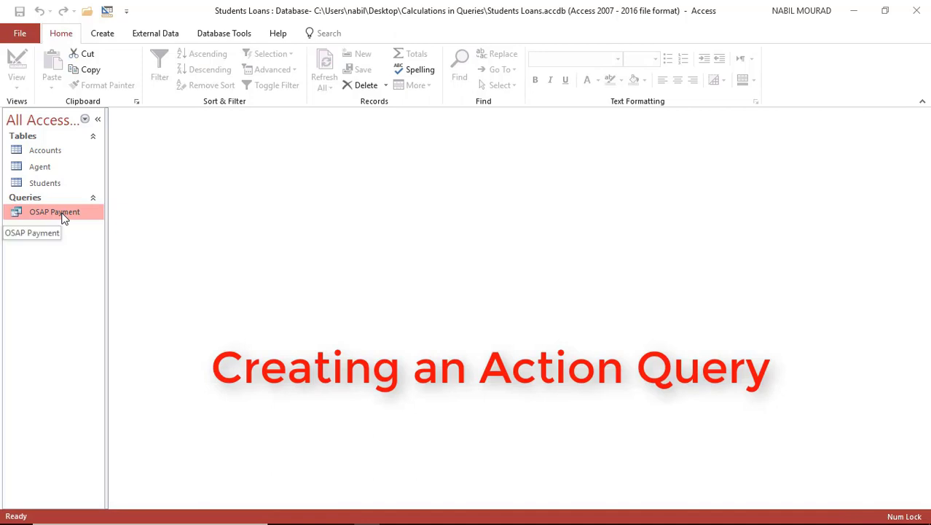
# Open OSAP Payment in Design View and turn it into a make-table query creating the table OSAP in the current database.
pyautogui.rightClick(64, 217)
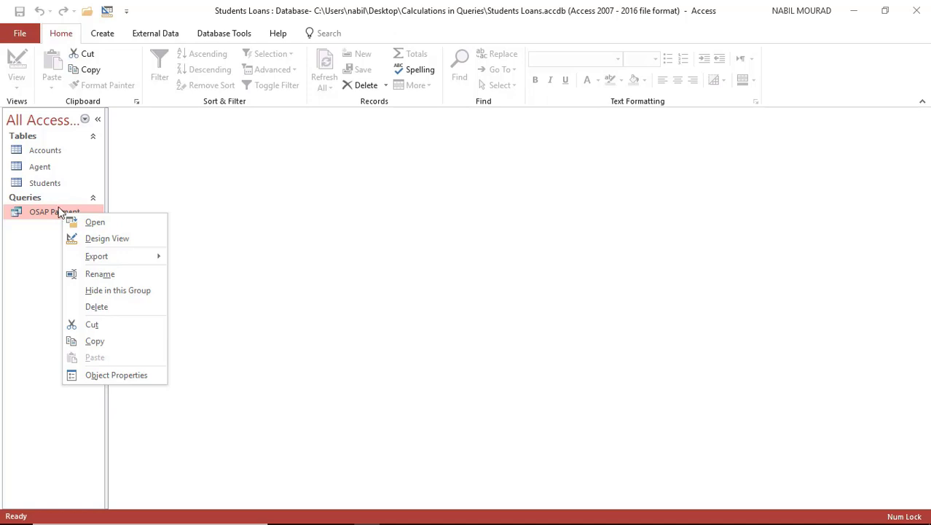
pyautogui.click(117, 241)
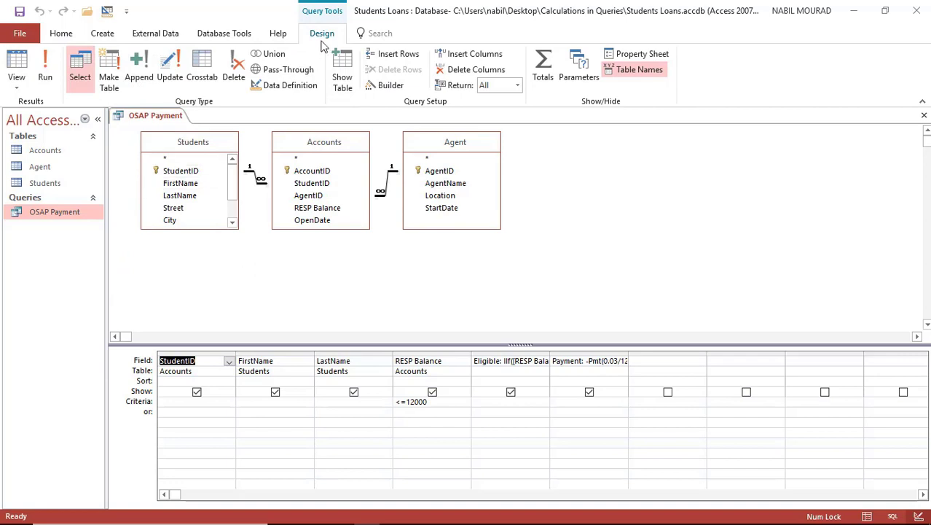
pyautogui.click(108, 64)
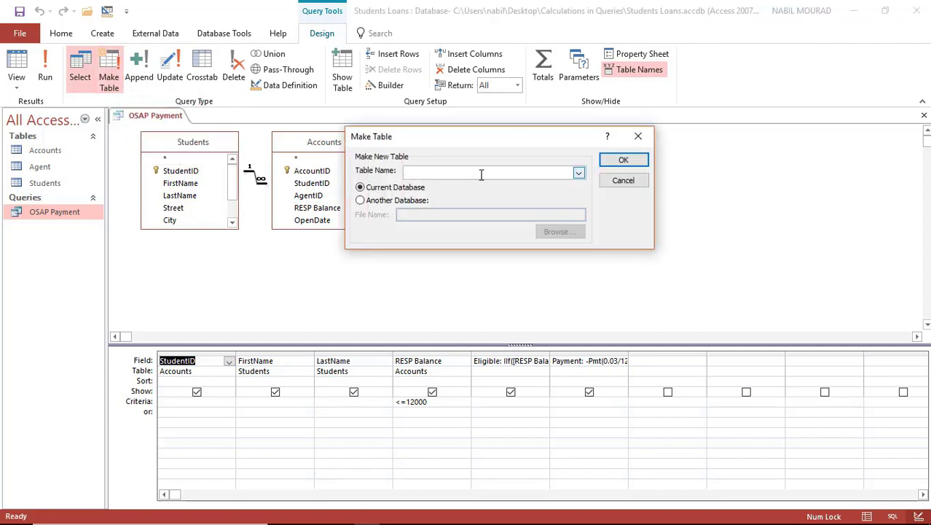
pyautogui.write('OSAP')
pyautogui.click(618, 161)
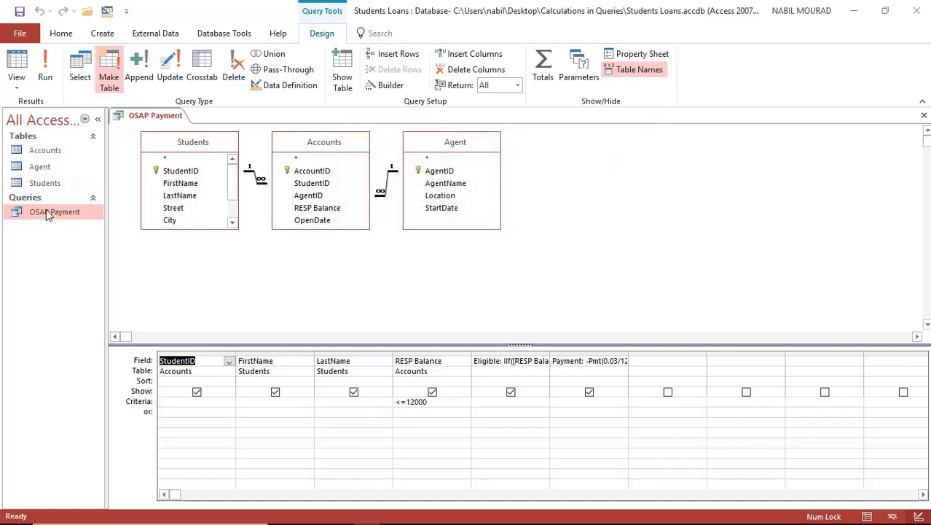
# Run the make-table query to create the new table, and close OSAP Payment without saving the design changes.
pyautogui.click(45, 60)
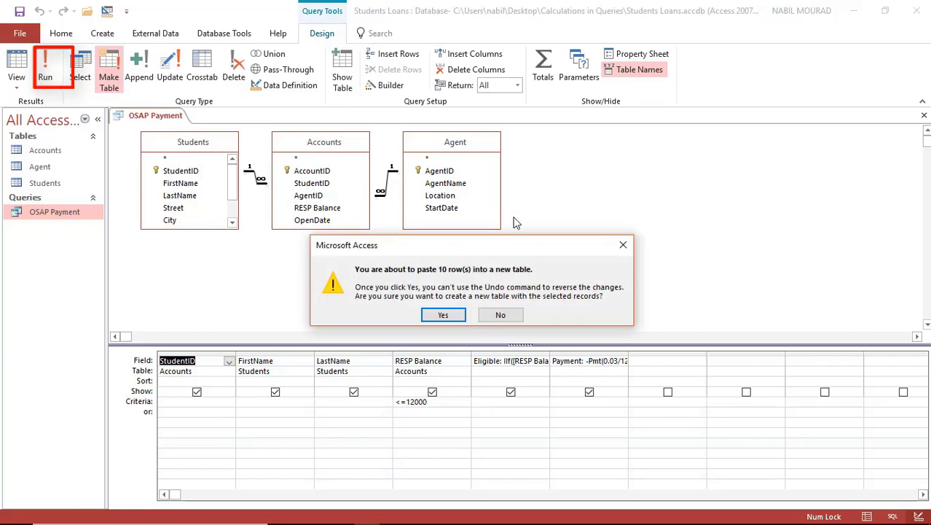
pyautogui.click(444, 315)
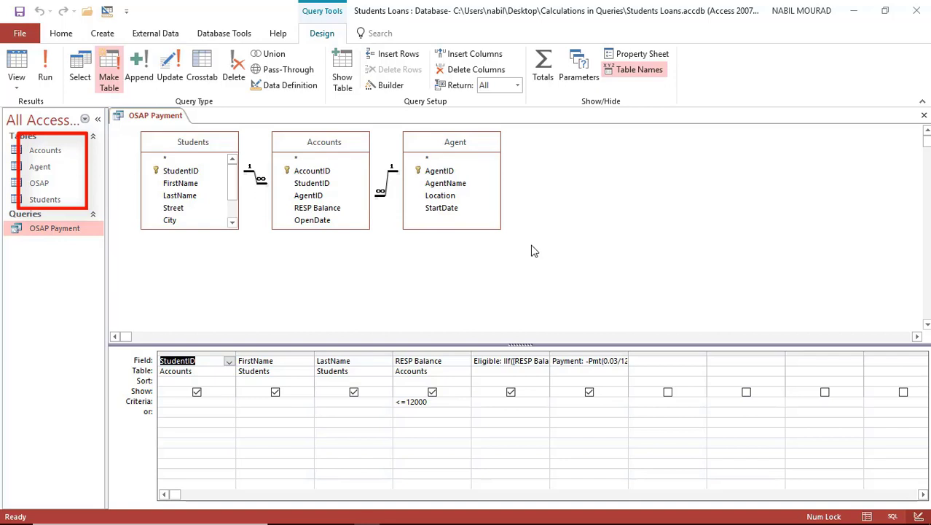
pyautogui.click(924, 115)
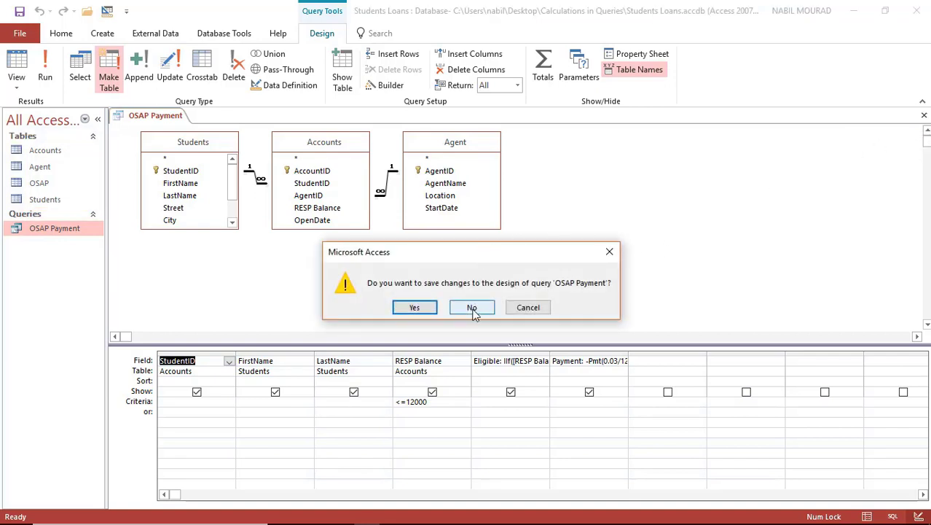
pyautogui.click(473, 309)
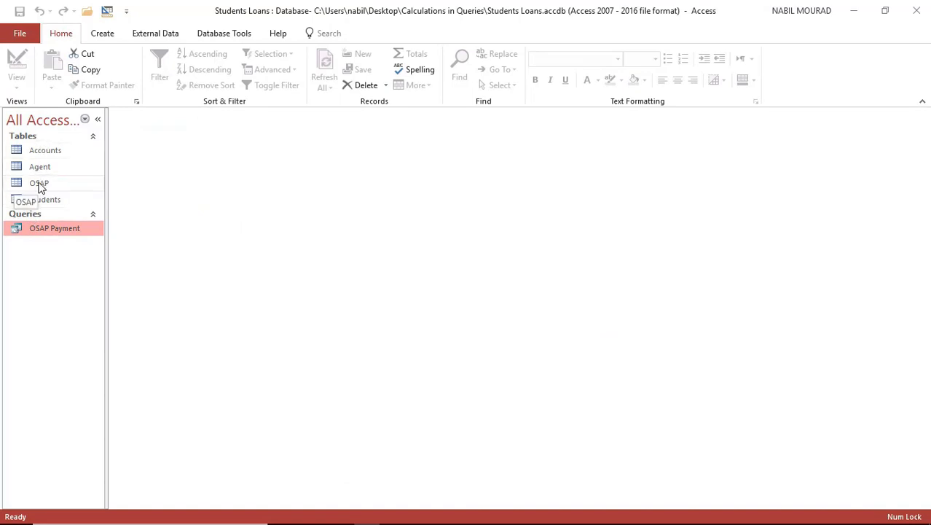
# Open the OSAP table to examine its records and close it.
pyautogui.doubleClick(39, 185)
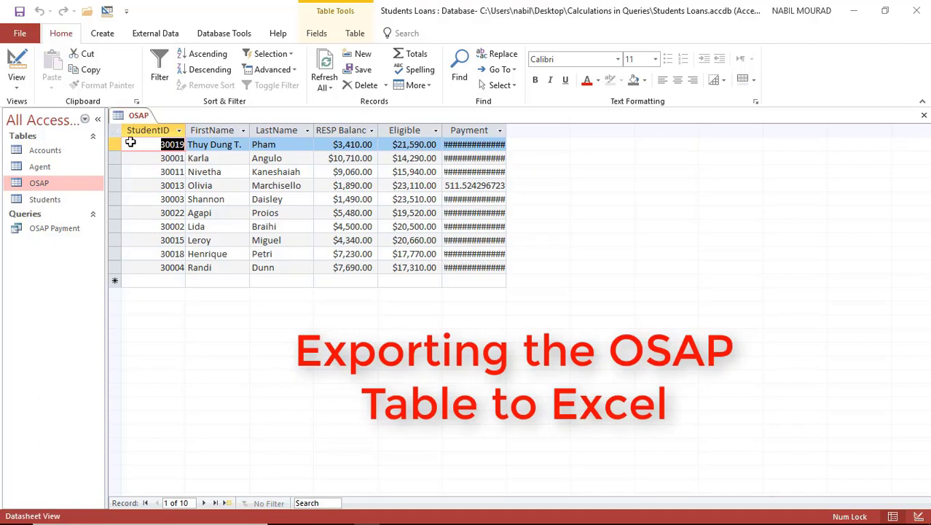
pyautogui.click(924, 117)
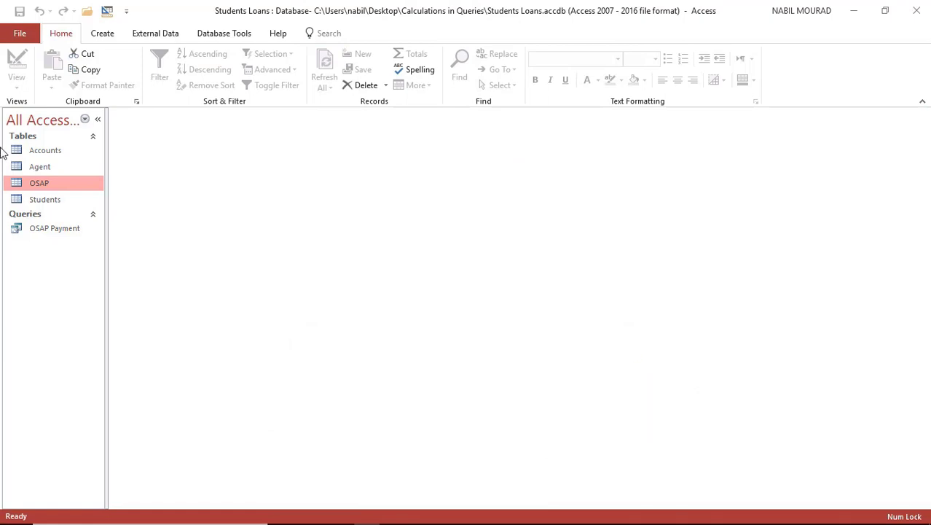
# Export the OSAP table to the Excel workbook OSAP.xlsx with formatting and layout, opening the destination file after the export.
pyautogui.click(159, 34)
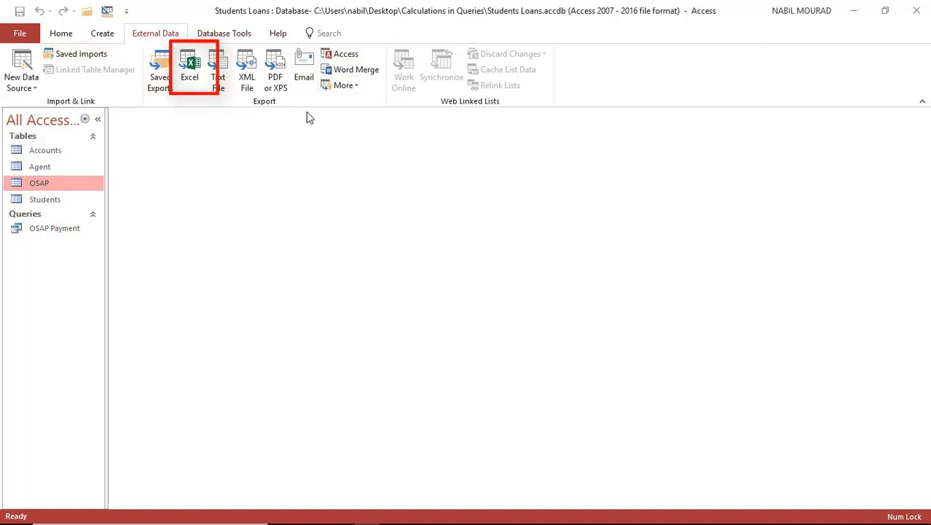
pyautogui.click(195, 66)
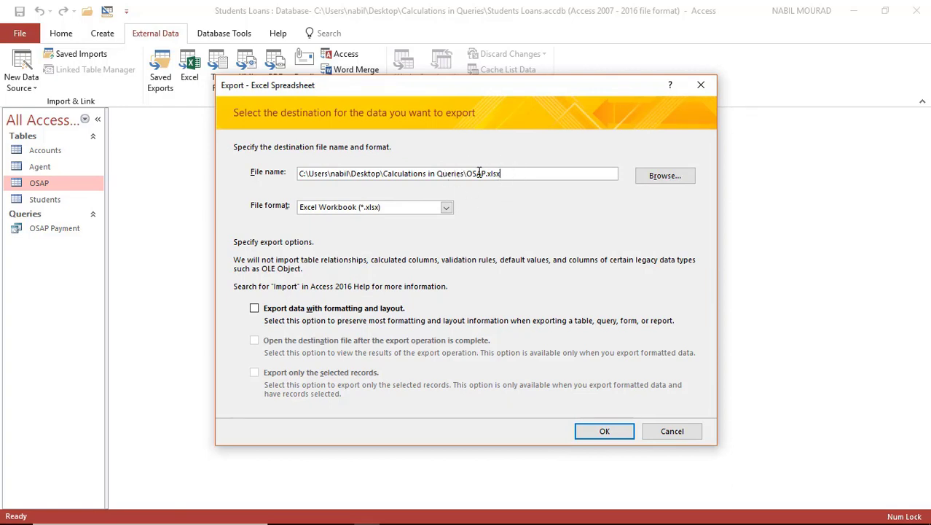
pyautogui.click(254, 309)
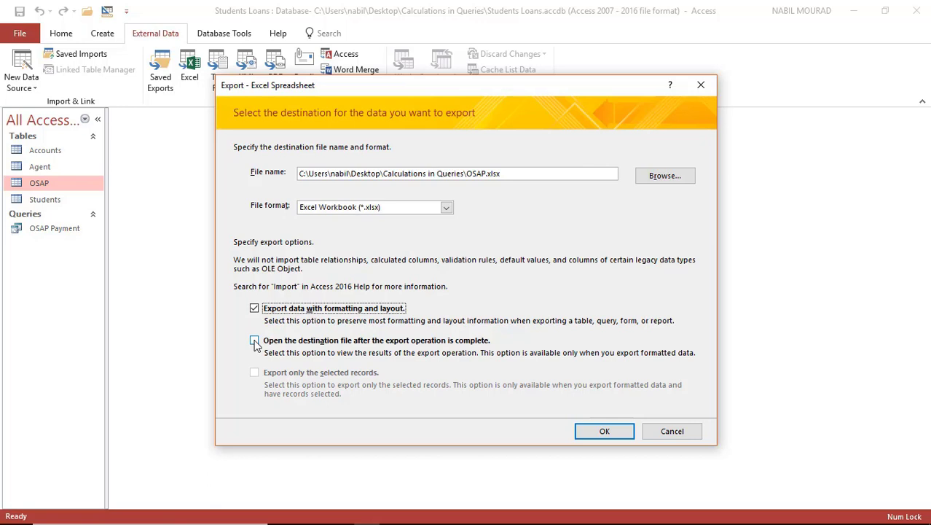
pyautogui.click(254, 340)
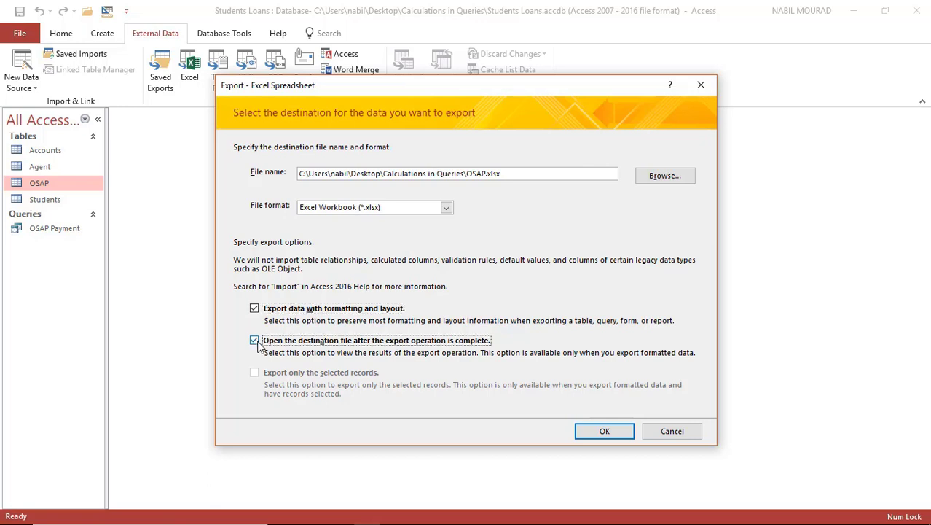
pyautogui.click(604, 433)
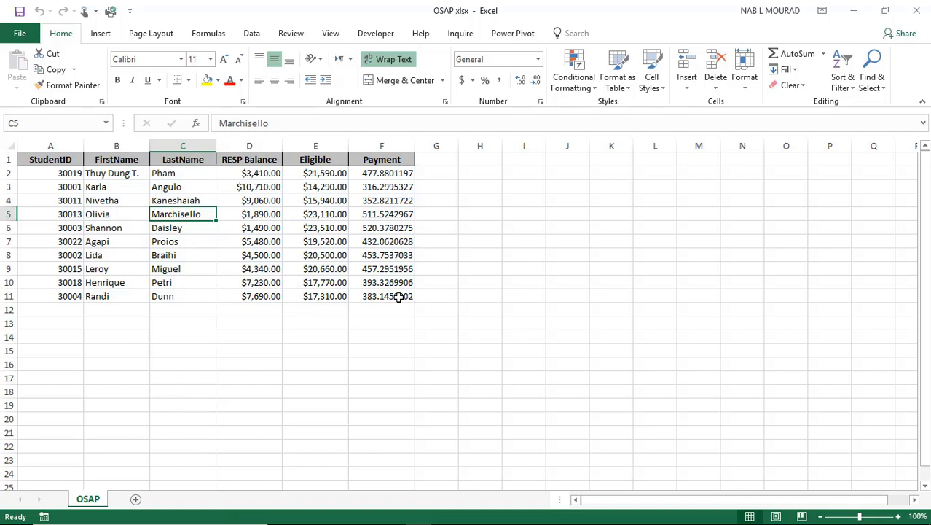
# Format the Payment values in F2:F11 as currency with two decimals.
pyautogui.click(381, 174)
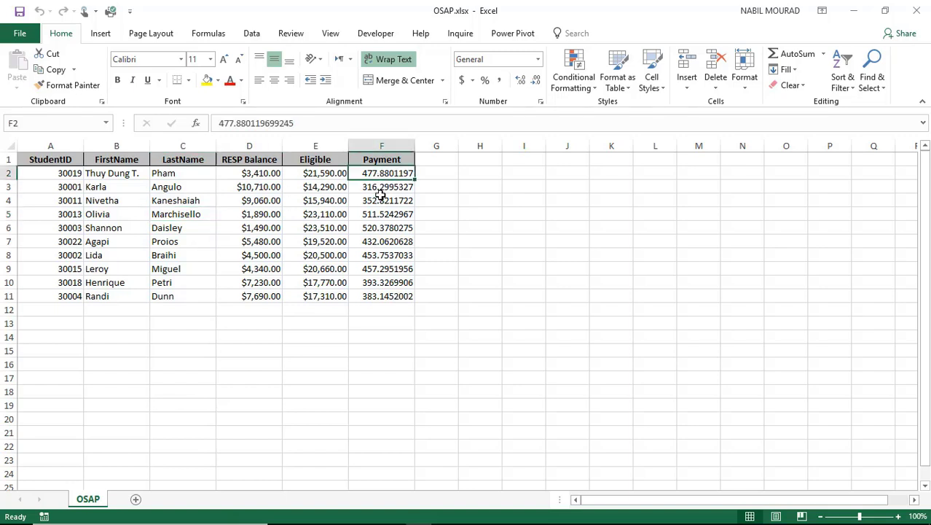
pyautogui.moveTo(381, 193); pyautogui.dragTo(375, 293)
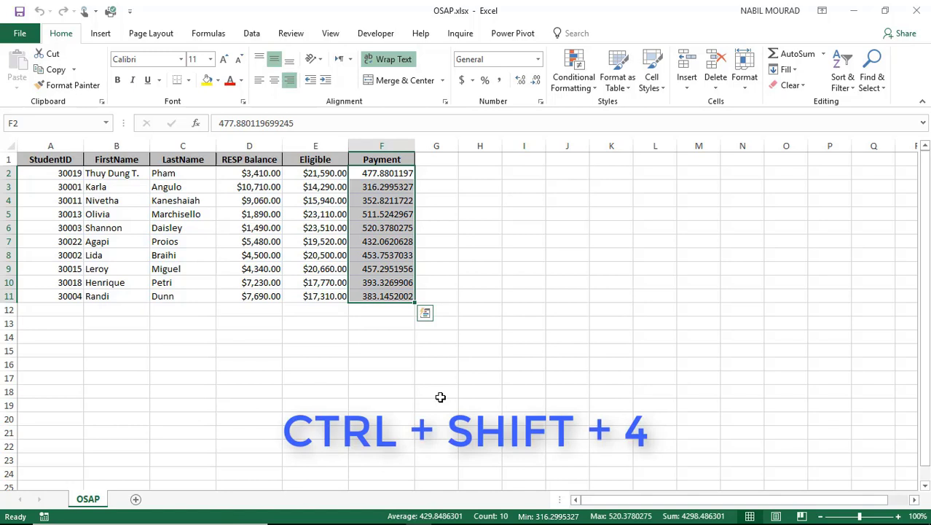
pyautogui.hotkey('ctrl', 'shift', '4')
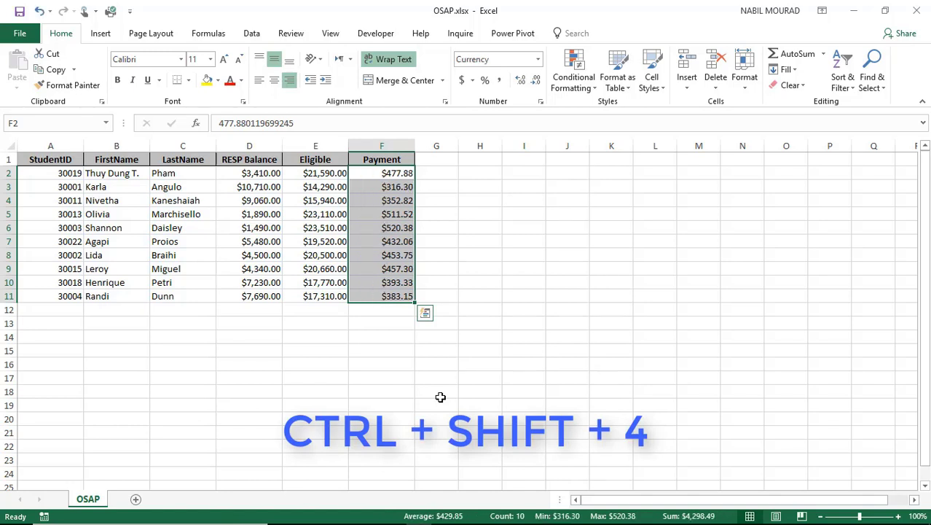
pyautogui.click(505, 266)
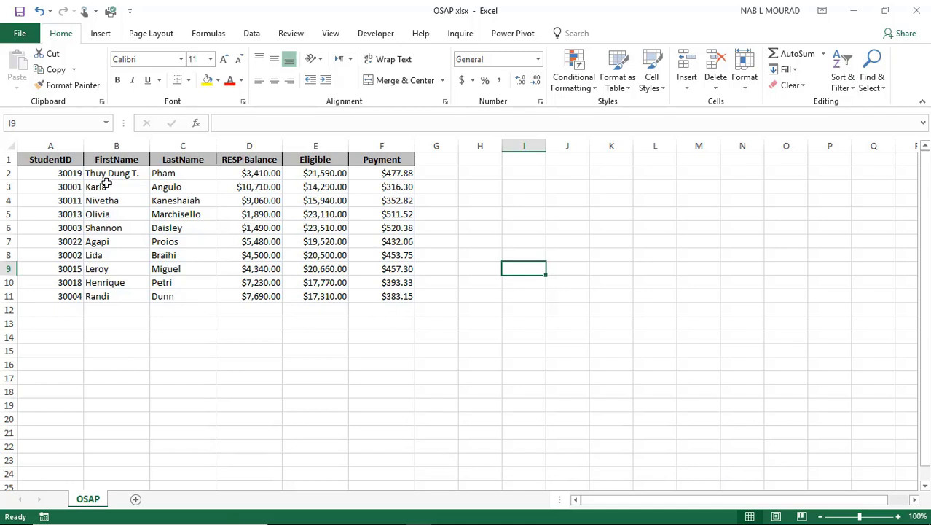
# Create a column chart on the sheet from the first names in B2:B11 and the payments in F2:F11.
pyautogui.moveTo(110, 177); pyautogui.dragTo(102, 296)
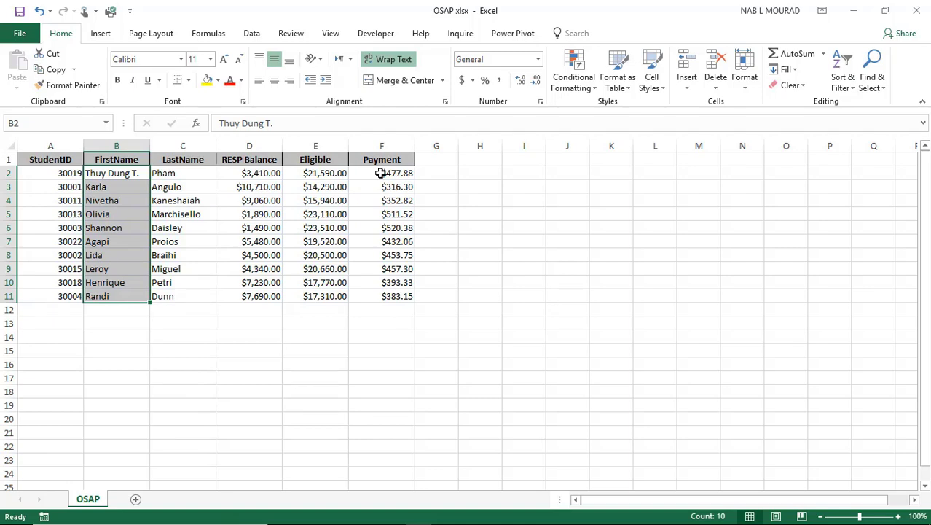
pyautogui.moveTo(380, 172); pyautogui.dragTo(379, 297)
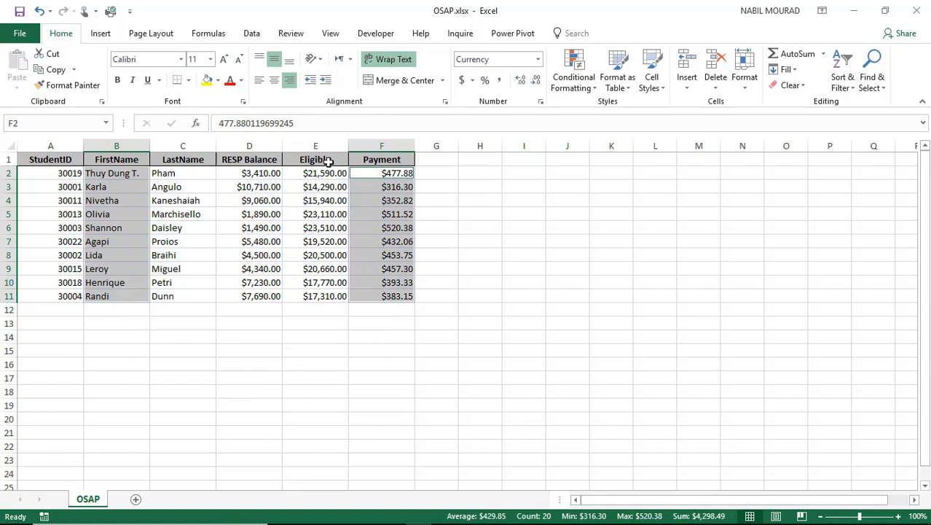
pyautogui.click(102, 35)
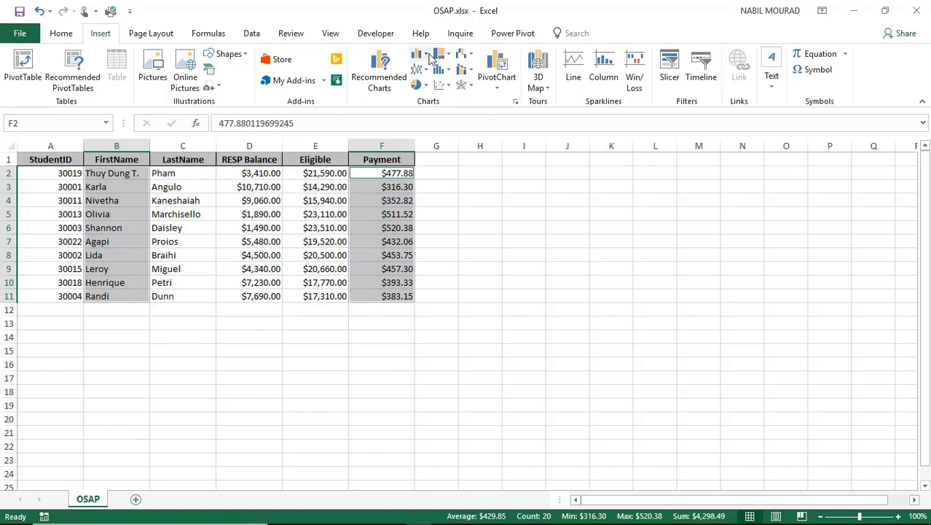
pyautogui.hotkey('alt', 'F1')
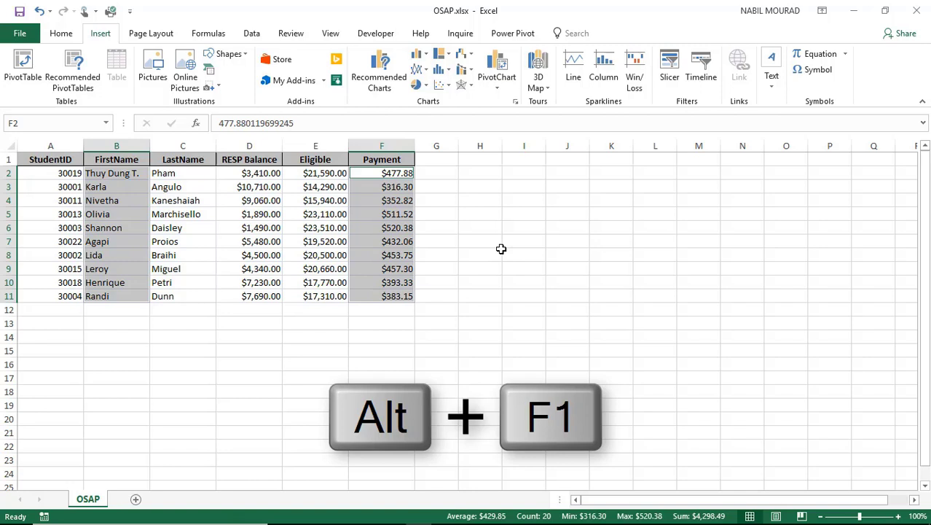
pyautogui.hotkey('alt', 'F1')
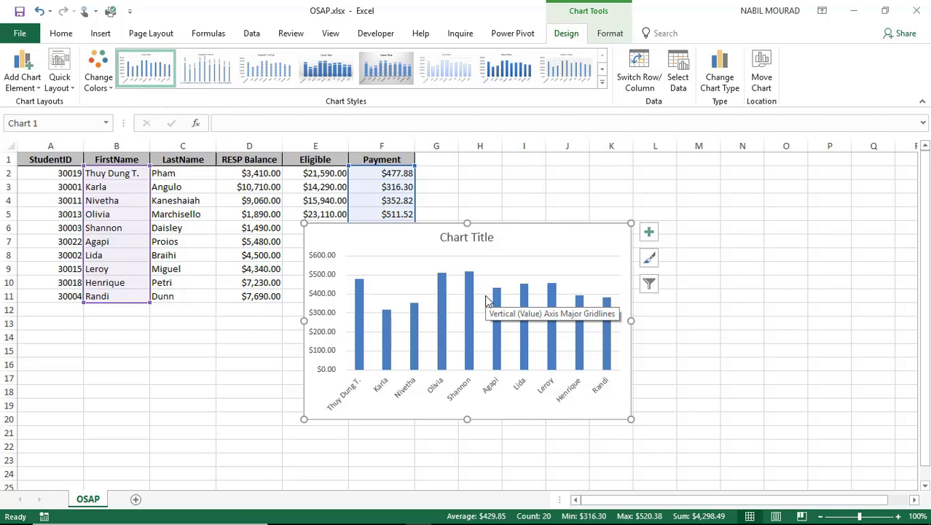
# Change the chart to a Clustered Bar chart and move it into the empty area beside the Payment column.
pyautogui.moveTo(467, 300)
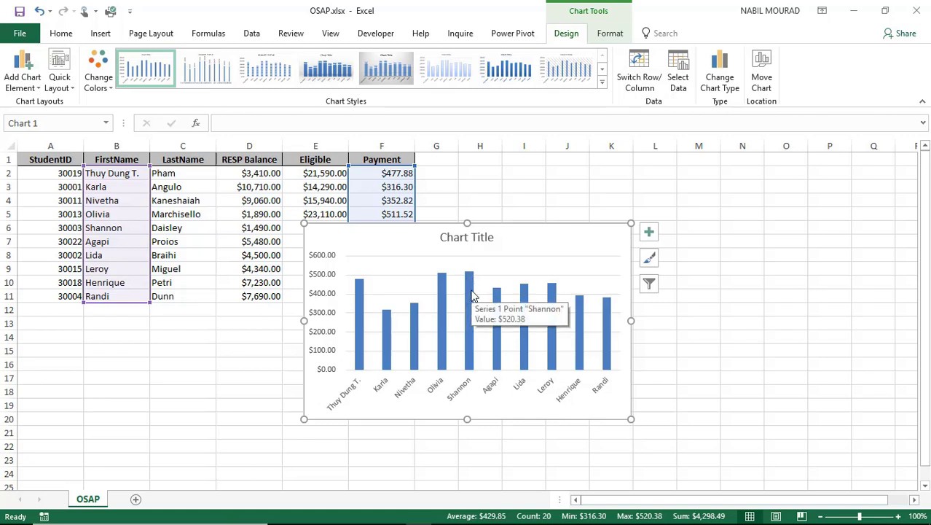
pyautogui.rightClick(471, 297)
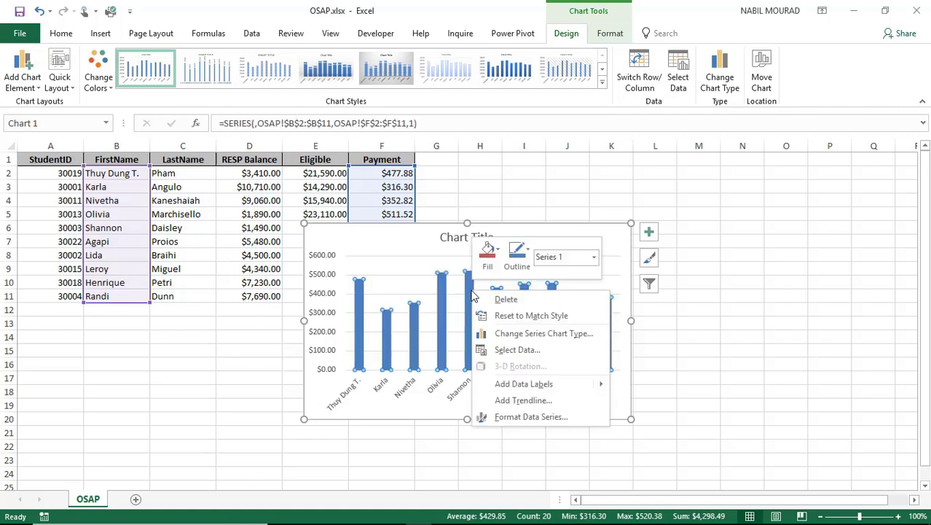
pyautogui.click(543, 333)
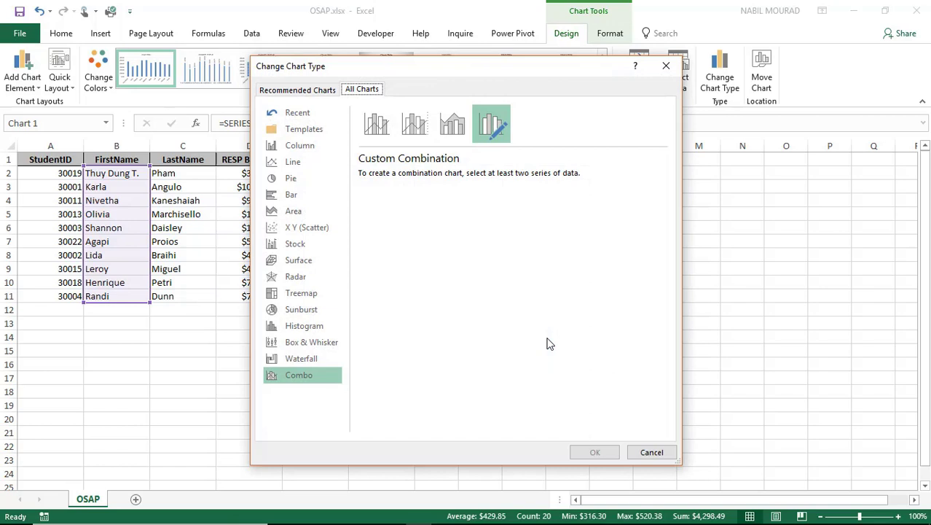
pyautogui.click(296, 199)
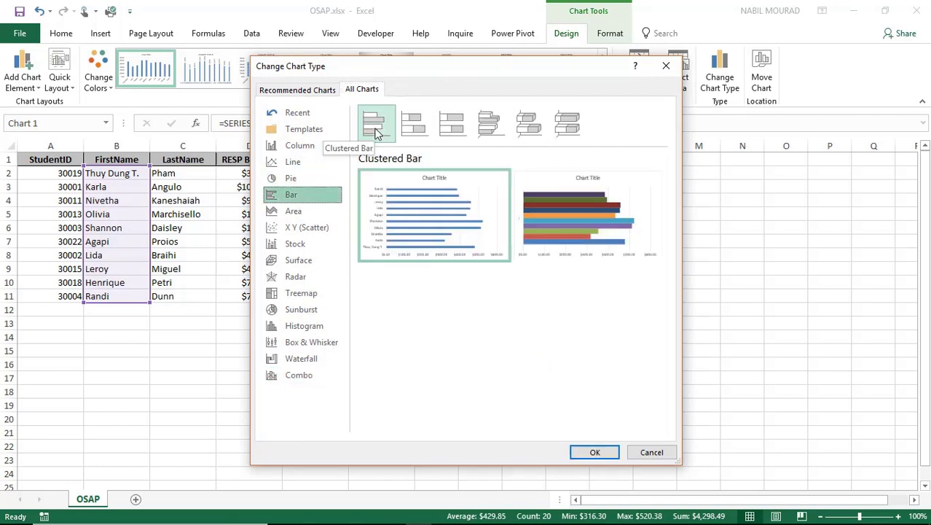
pyautogui.click(594, 451)
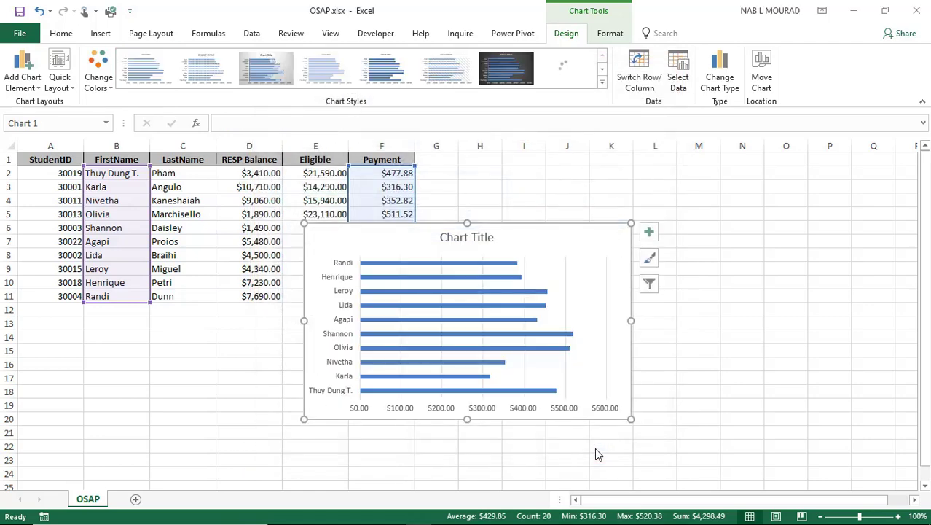
pyautogui.moveTo(534, 229); pyautogui.dragTo(684, 164)
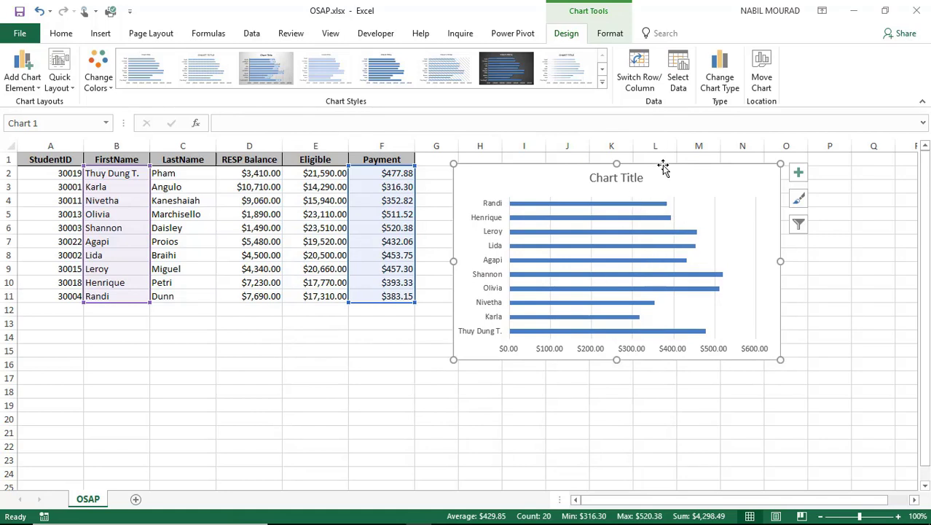
pyautogui.moveTo(663, 167); pyautogui.dragTo(660, 182)
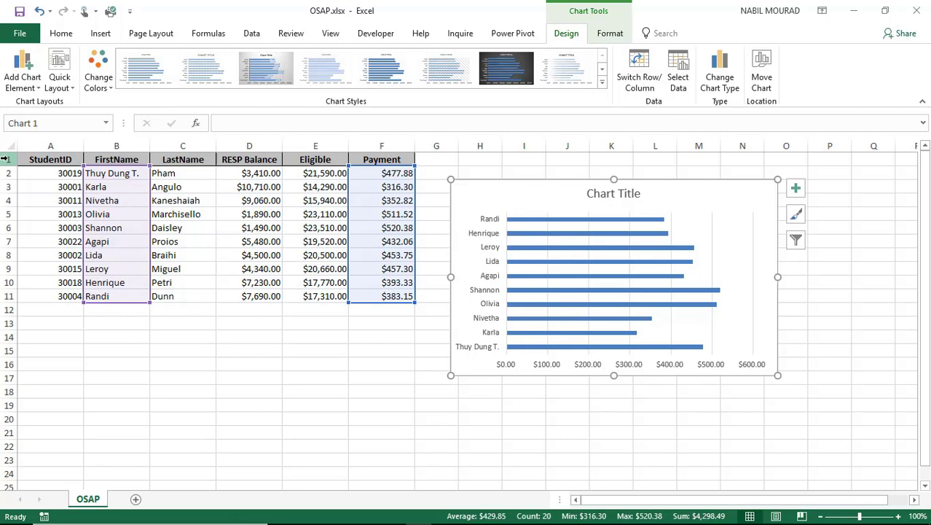
# Insert a row above the headers and enter the title "Monthly Paayment For OSAP Loan" in A1.
pyautogui.click(4, 158)
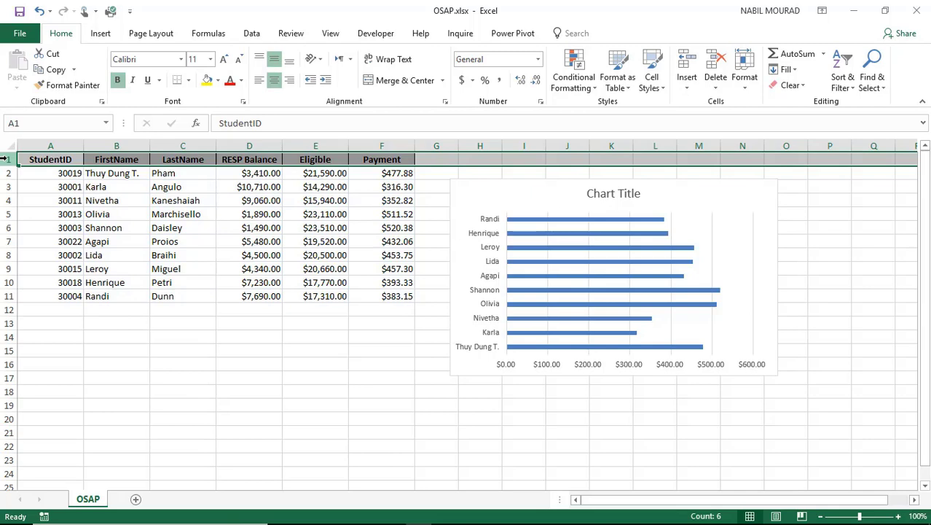
pyautogui.hotkey('ctrl', '+')
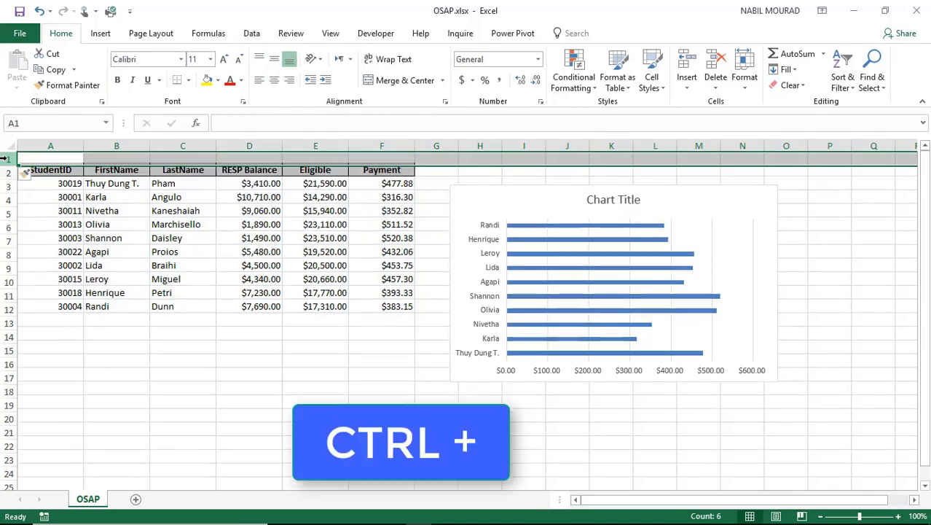
pyautogui.click(48, 157)
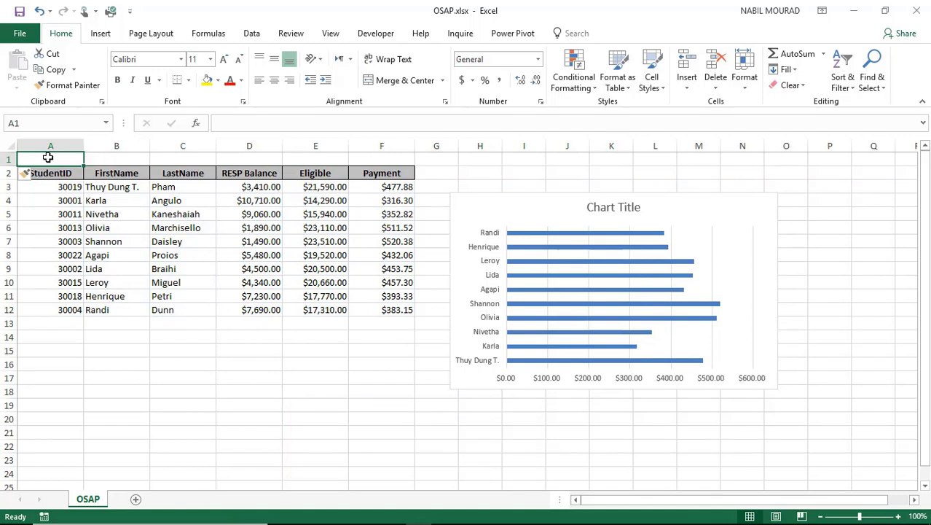
pyautogui.write('Monthly Paayment For OSAP Loan')
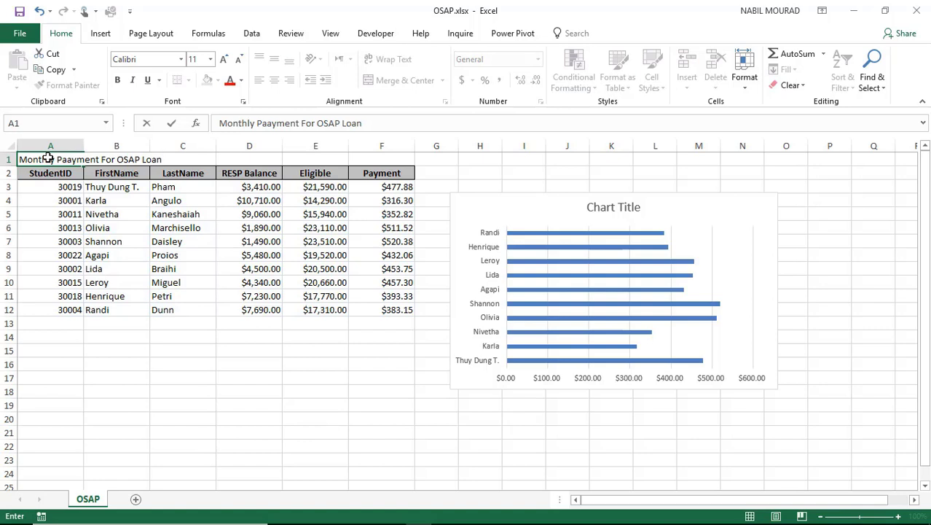
pyautogui.hotkey('ctrl', 'Return')
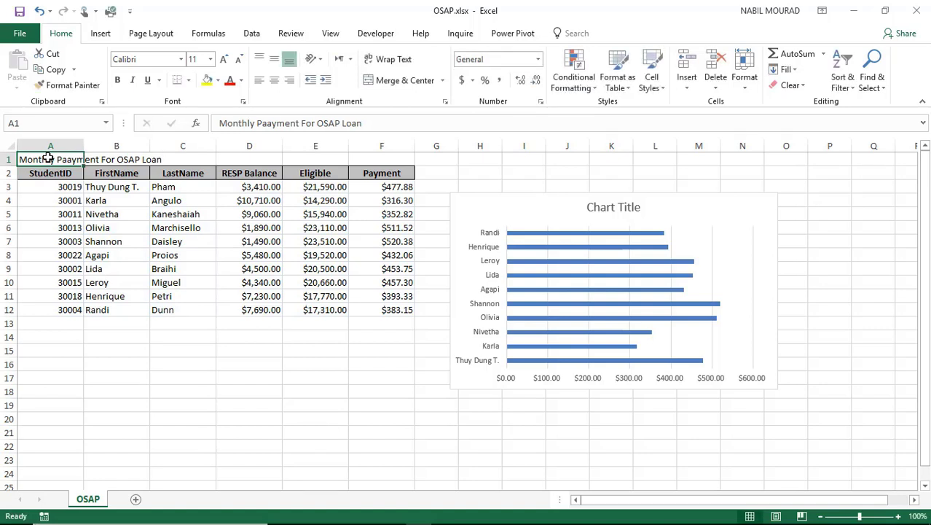
# Format the title in A1 as 16-point bold text in the standard blue color.
pyautogui.click(226, 59)
pyautogui.click(226, 59)
pyautogui.click(226, 59)
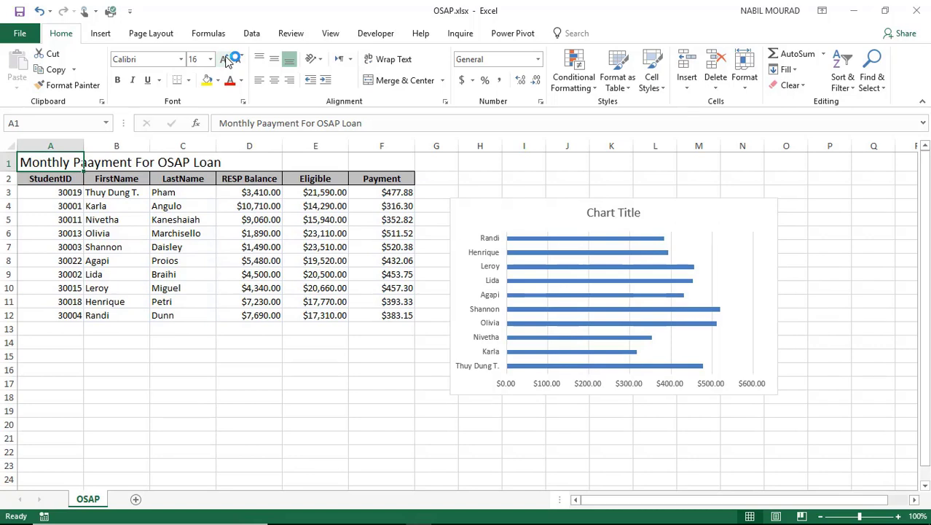
pyautogui.click(119, 80)
pyautogui.click(241, 80)
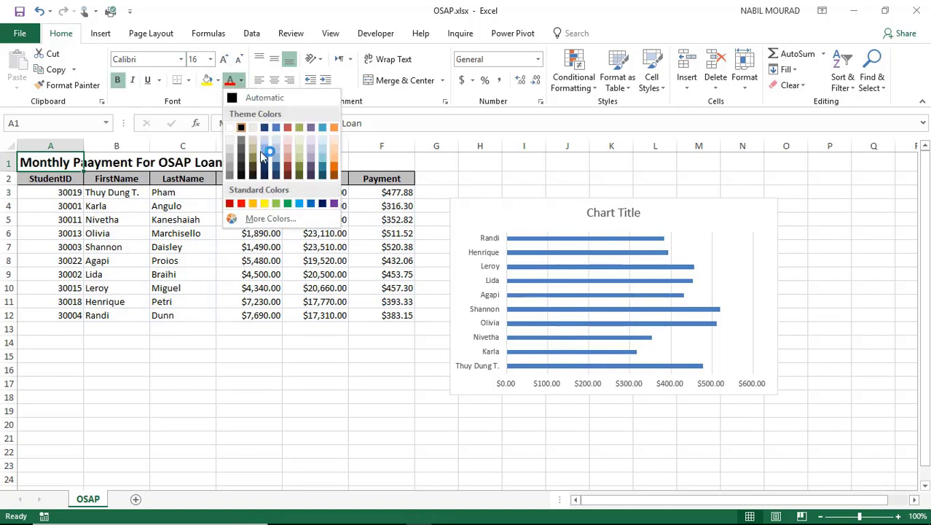
pyautogui.click(311, 205)
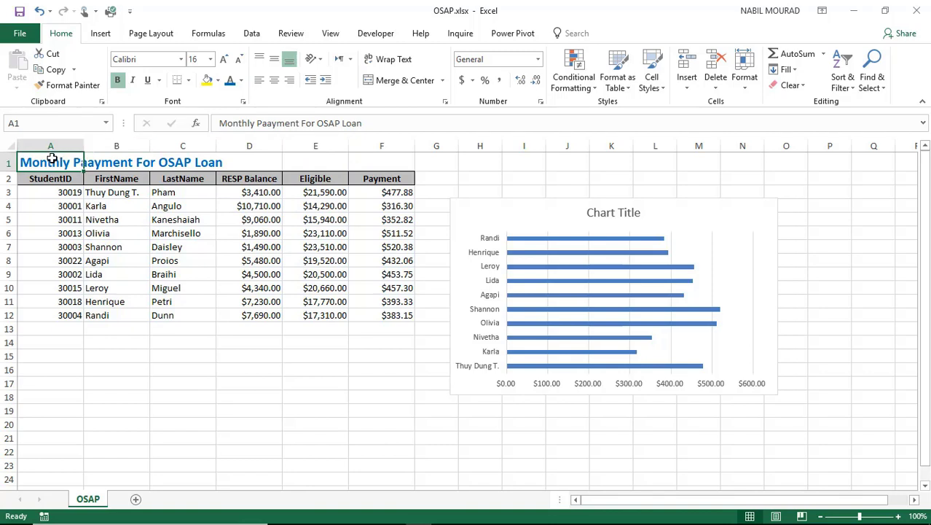
# Center the title across A1:F1 using Center Across Selection without merging, and check the individual cells A1 to D1.
pyautogui.moveTo(51, 159); pyautogui.dragTo(375, 166)
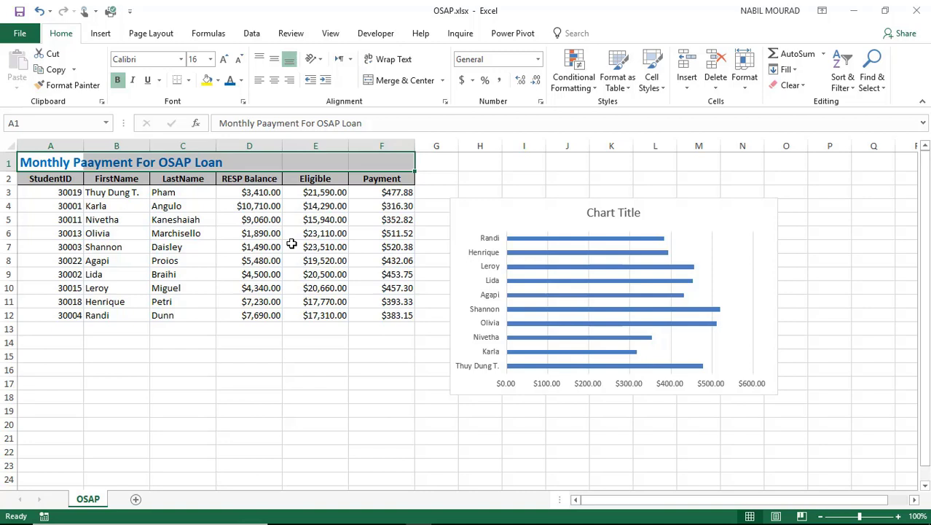
pyautogui.rightClick(297, 157)
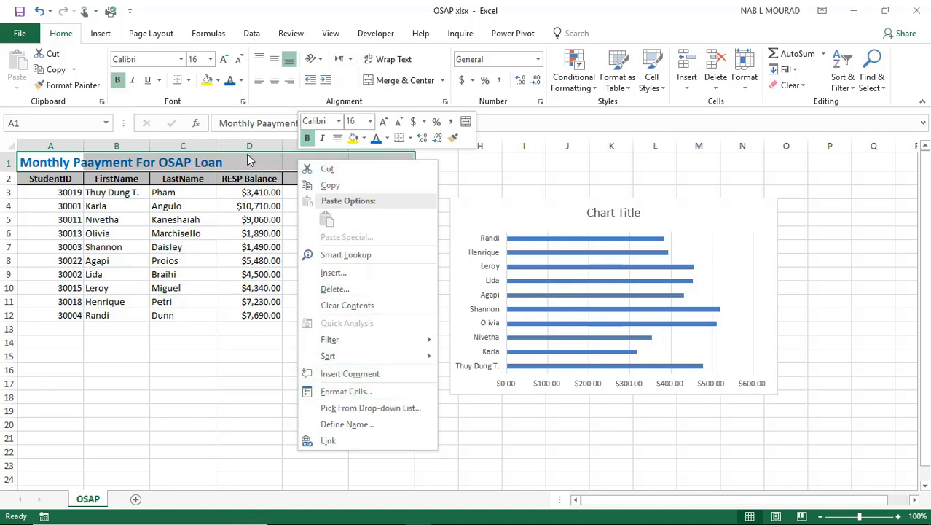
pyautogui.press('Escape')
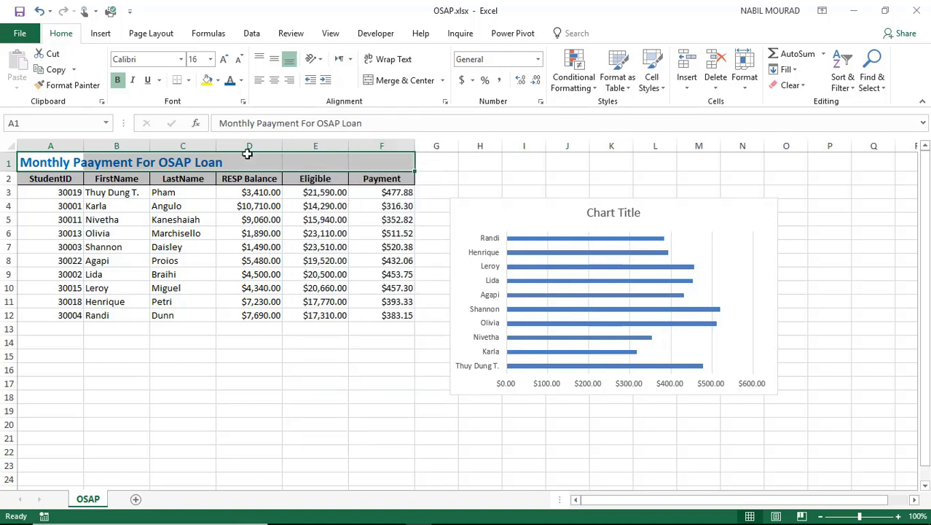
pyautogui.hotkey('ctrl', '1')
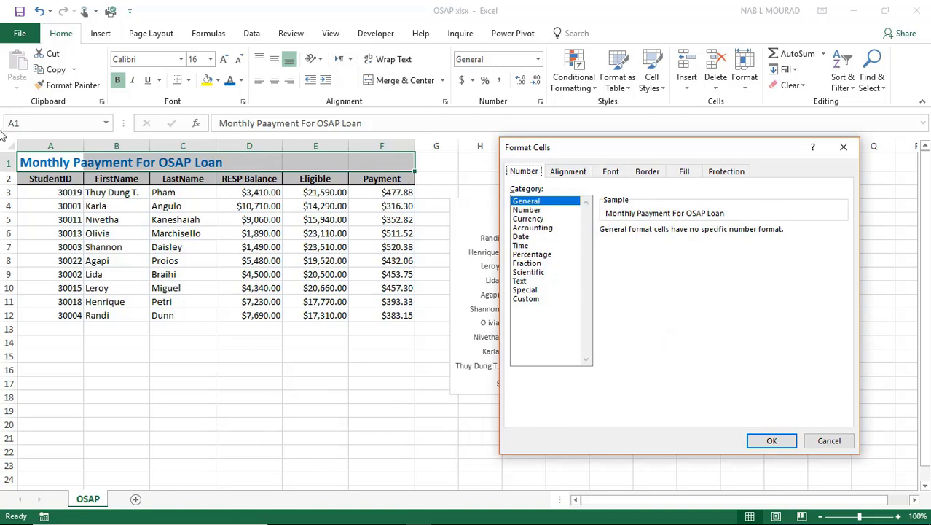
pyautogui.click(577, 171)
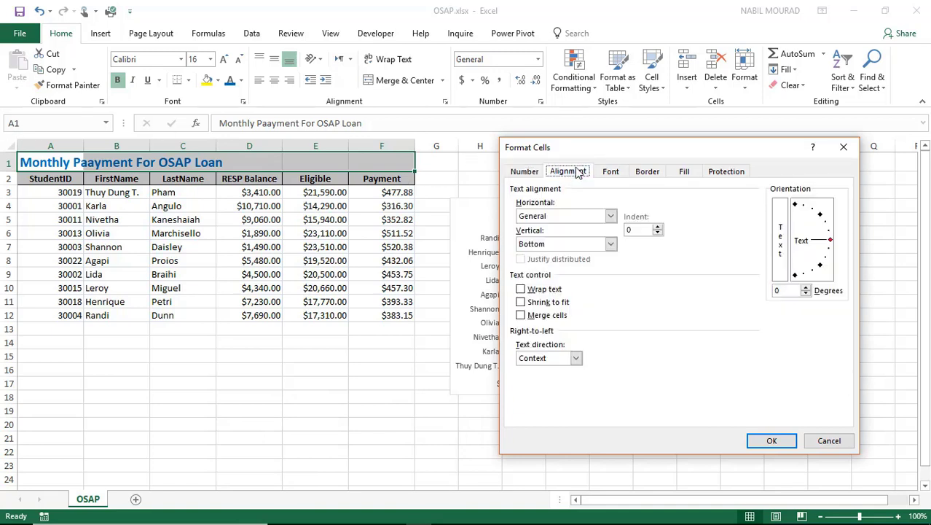
pyautogui.click(610, 217)
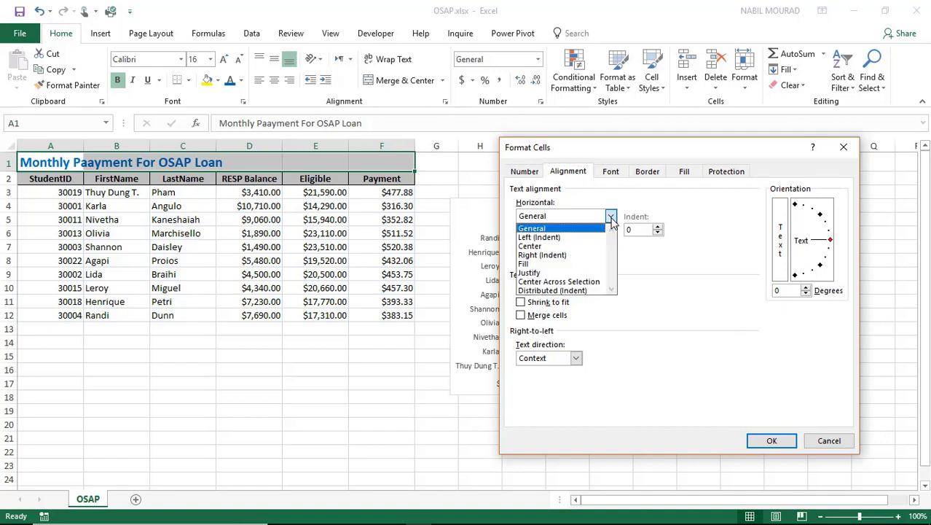
pyautogui.click(585, 282)
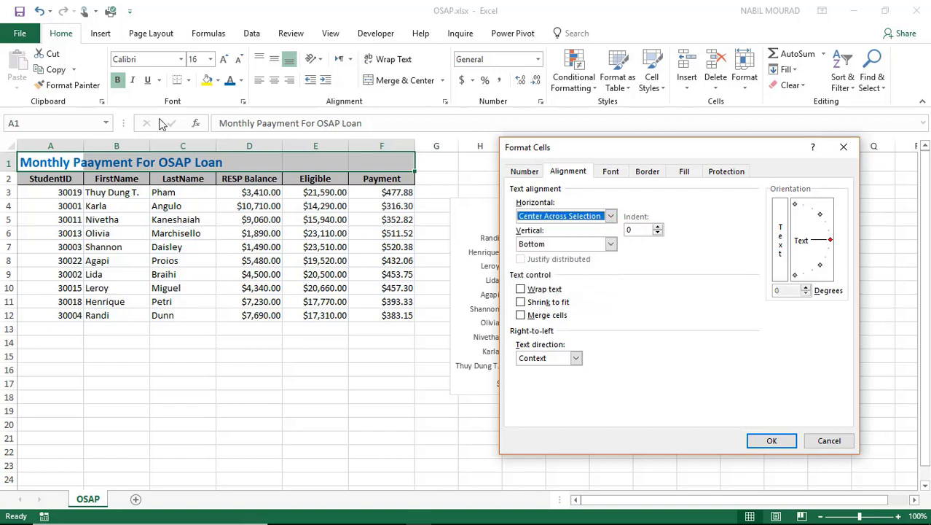
pyautogui.click(772, 442)
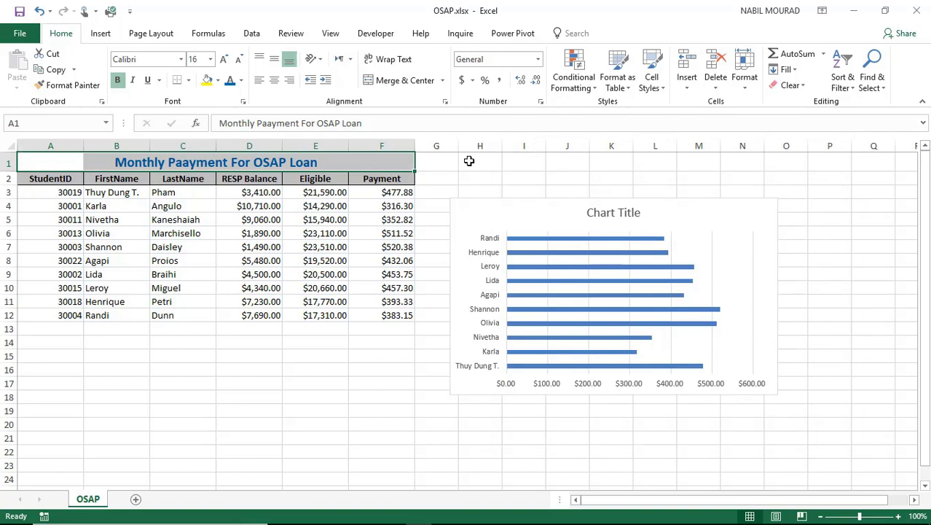
pyautogui.click(73, 161)
pyautogui.click(114, 162)
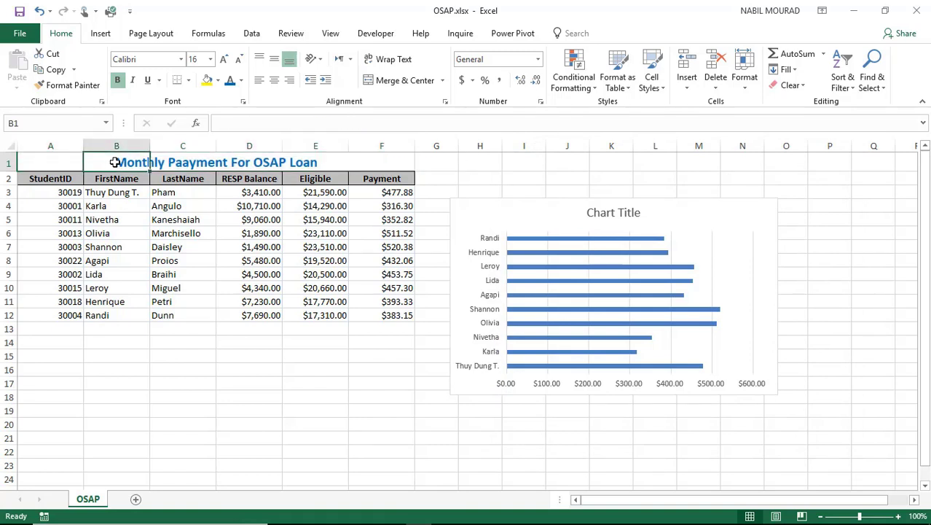
pyautogui.click(179, 161)
pyautogui.click(245, 160)
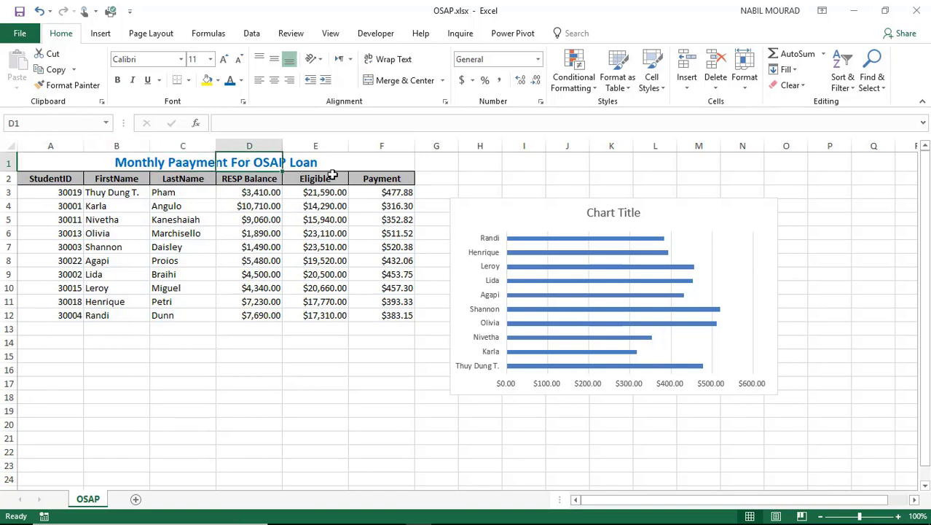
pyautogui.click(50, 157)
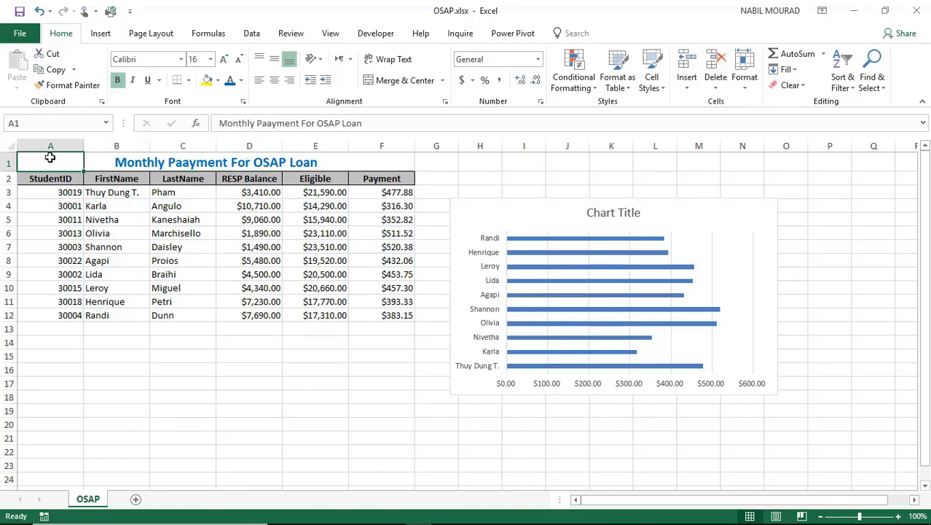
# Move the bar chart up to start at row 2 and stretch its height down to about row 21.
pyautogui.click(526, 209)
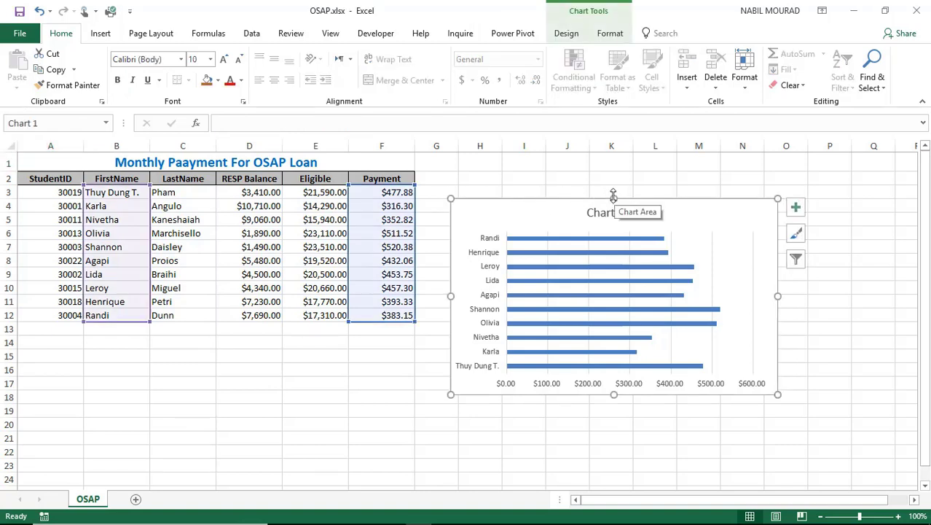
pyautogui.moveTo(541, 198); pyautogui.dragTo(543, 175)
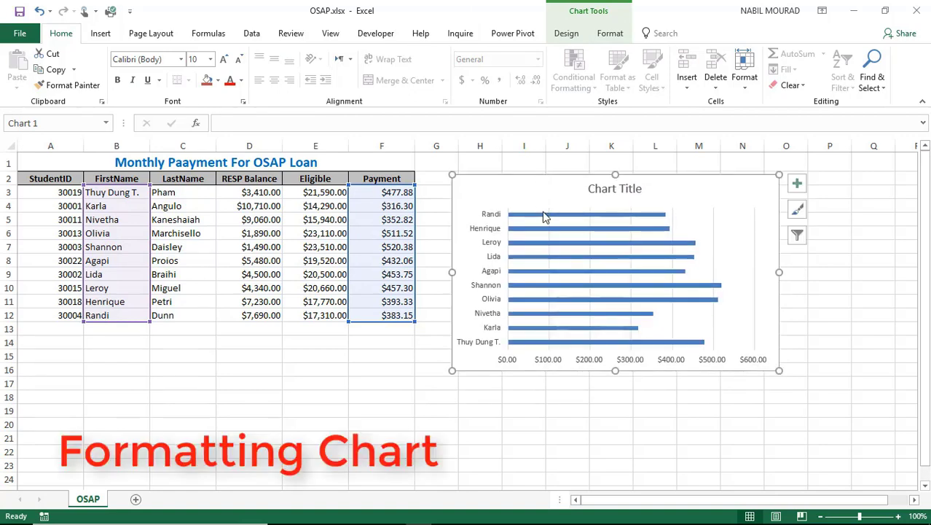
pyautogui.moveTo(615, 370); pyautogui.dragTo(618, 445)
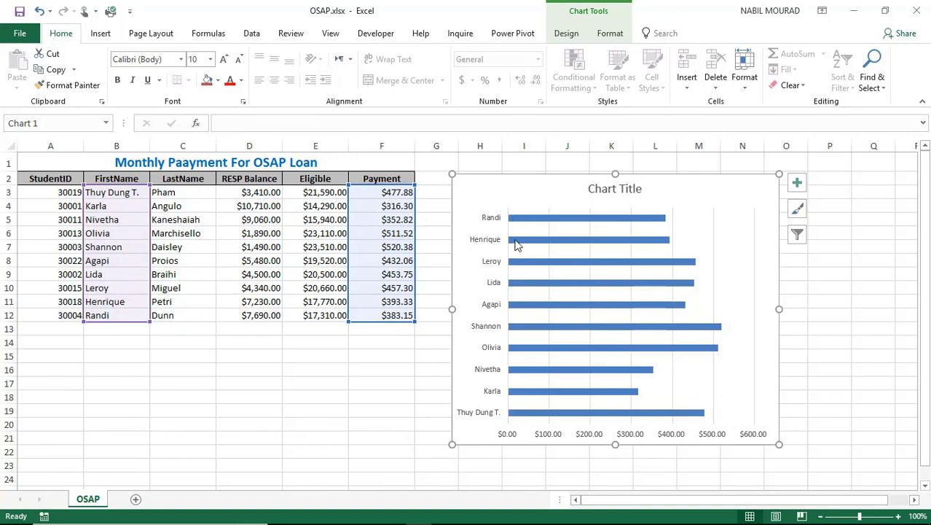
# Thicken the chart's bars by setting the data series gap width to 99%.
pyautogui.click(581, 221)
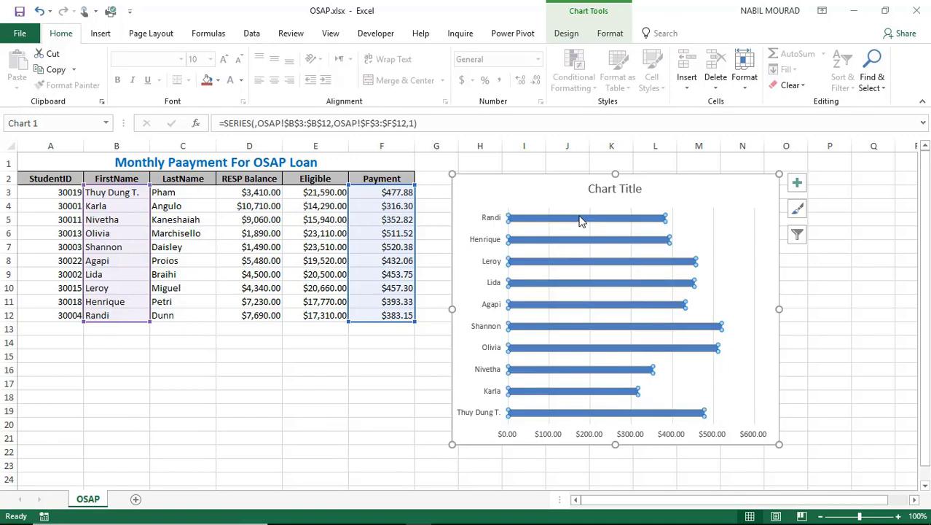
pyautogui.rightClick(581, 220)
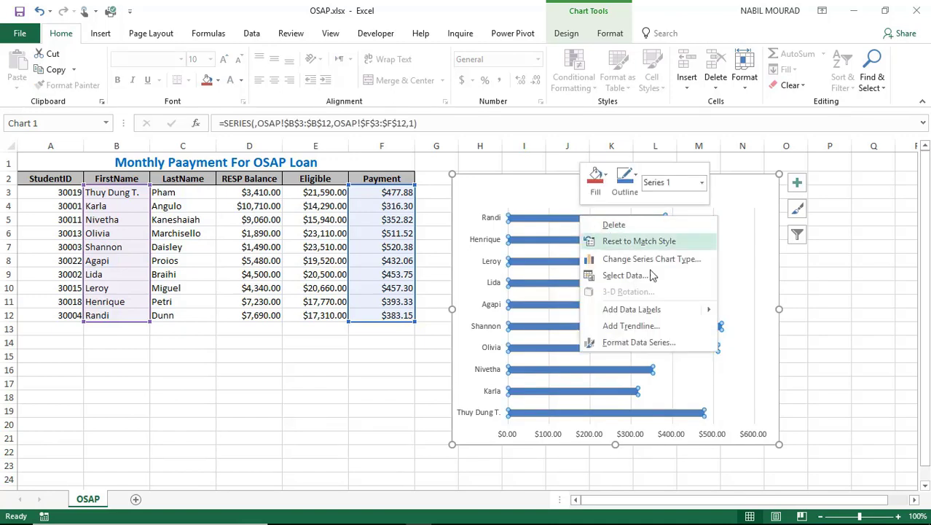
pyautogui.click(637, 342)
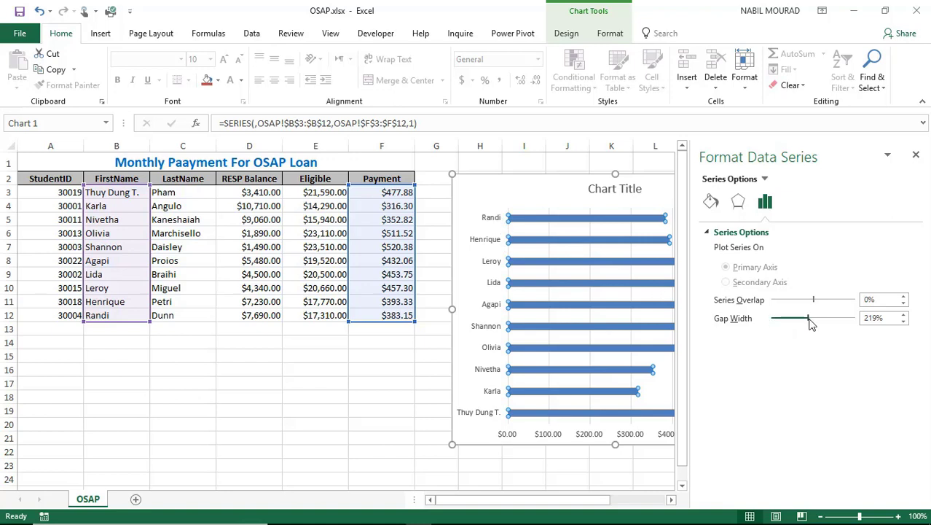
pyautogui.moveTo(810, 321); pyautogui.dragTo(791, 323)
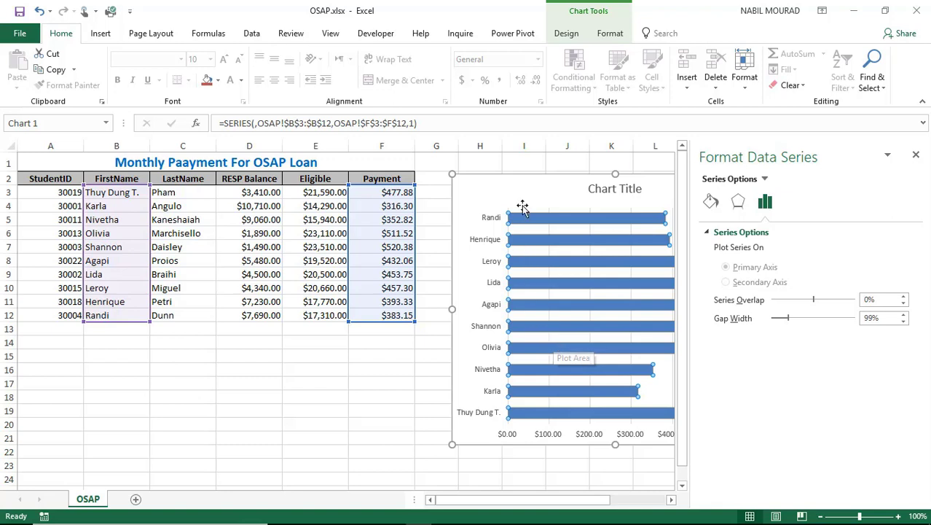
# Give each bar its own fill color by varying colors by point, and close the series formatting.
pyautogui.click(712, 203)
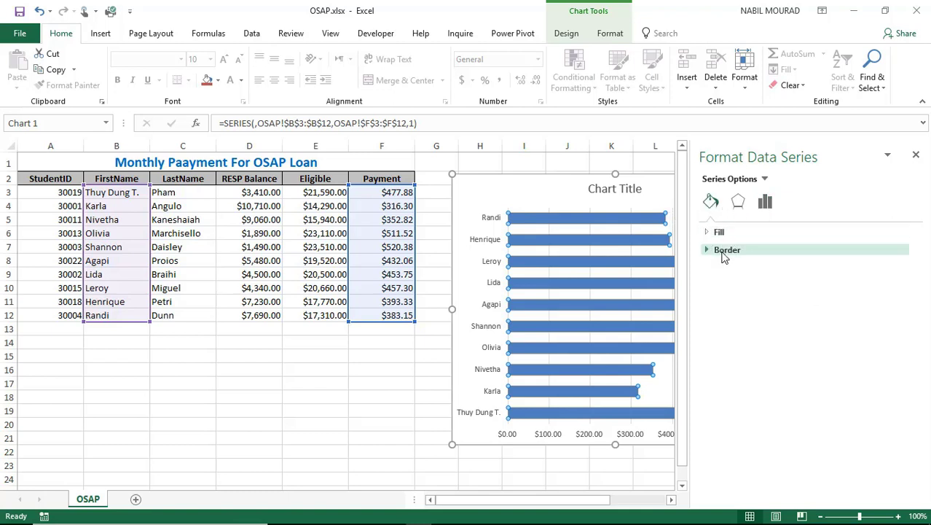
pyautogui.click(706, 233)
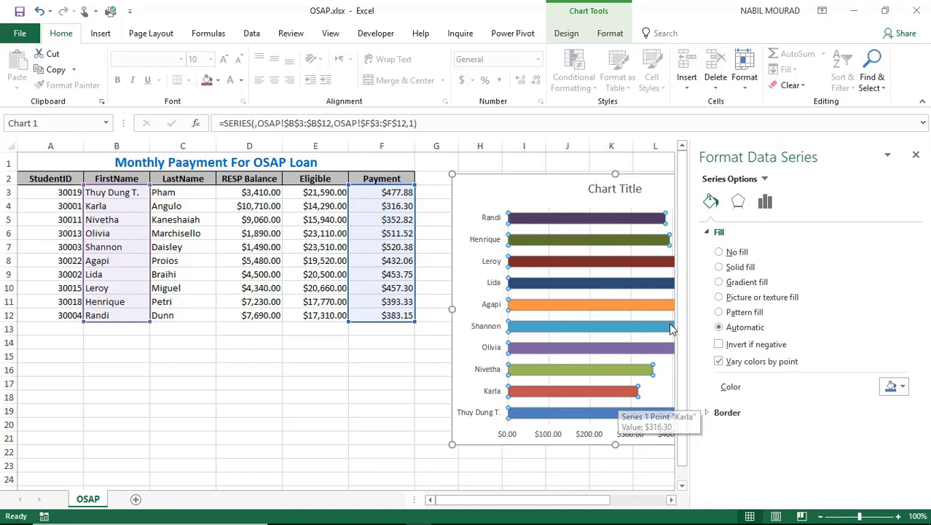
pyautogui.click(917, 157)
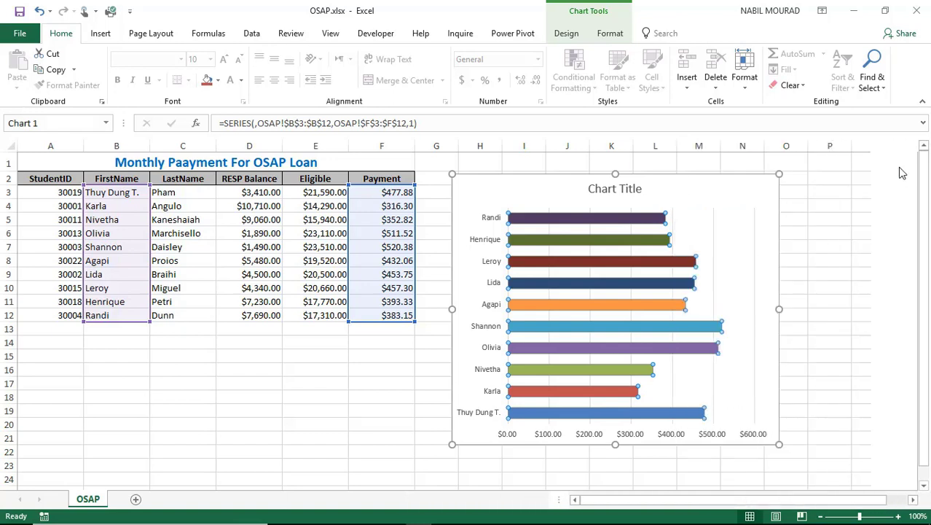
# Enlarge the first names on the chart's vertical axis to 10.5 points and make them bold.
pyautogui.click(490, 220)
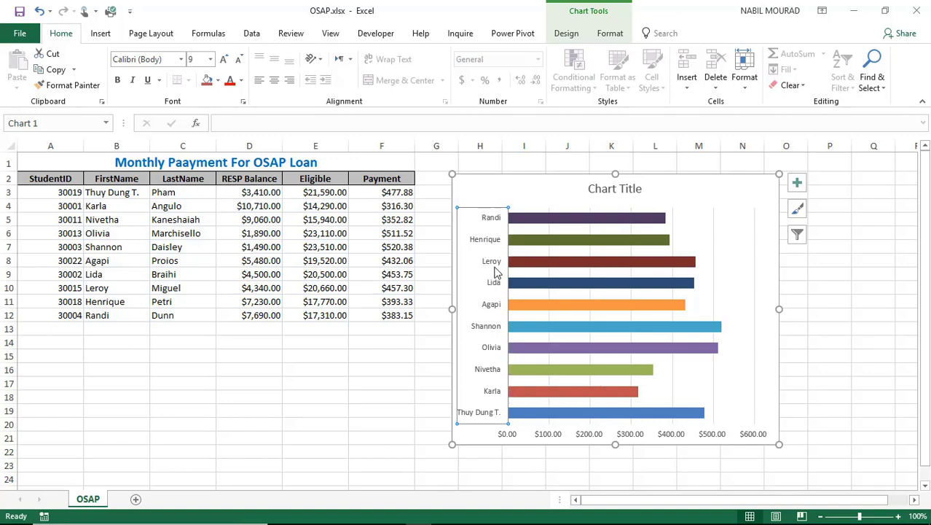
pyautogui.click(225, 61)
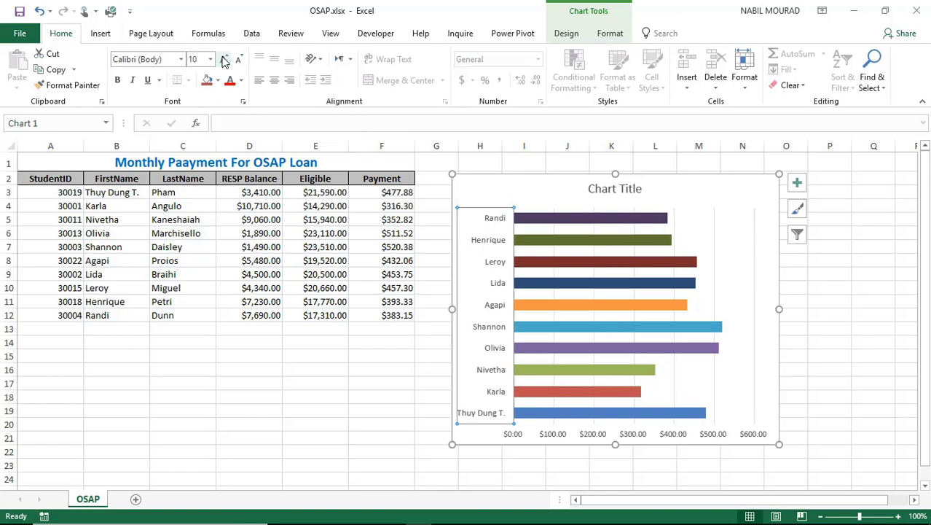
pyautogui.click(226, 61)
pyautogui.click(119, 80)
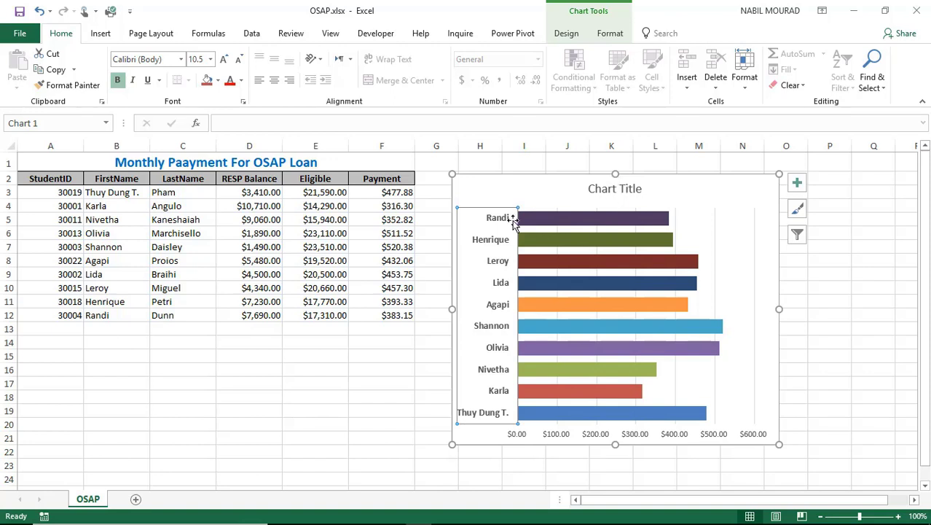
# Link the chart title to cell A1 with =OSAP!$A$1 and format it bold in the standard dark blue.
pyautogui.click(611, 192)
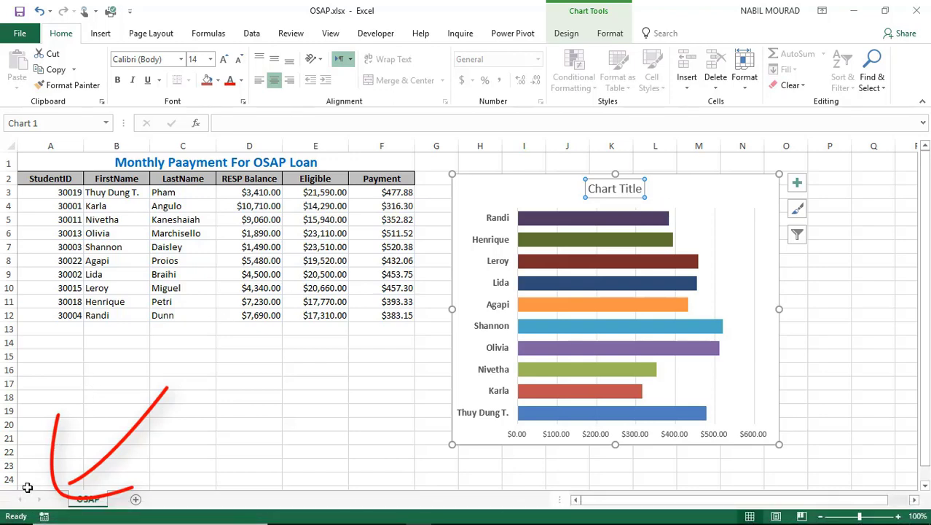
pyautogui.press('F2')
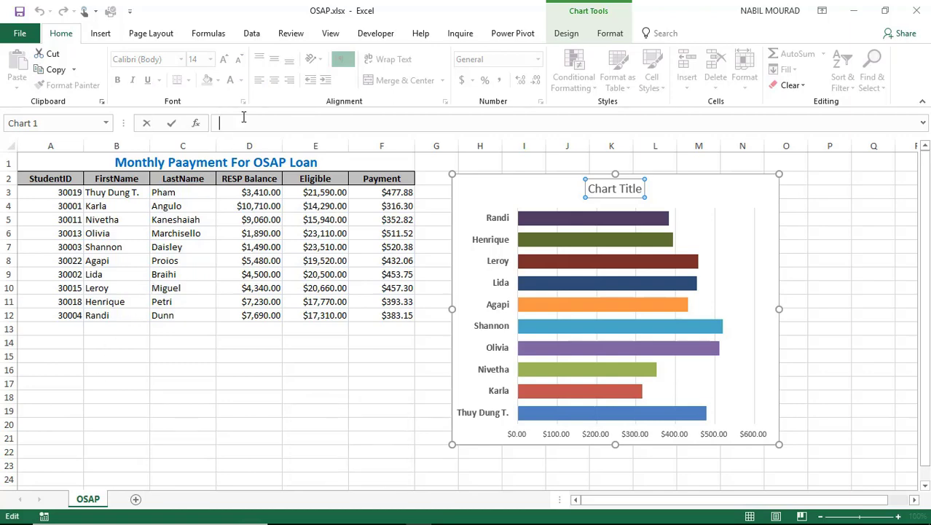
pyautogui.write('=')
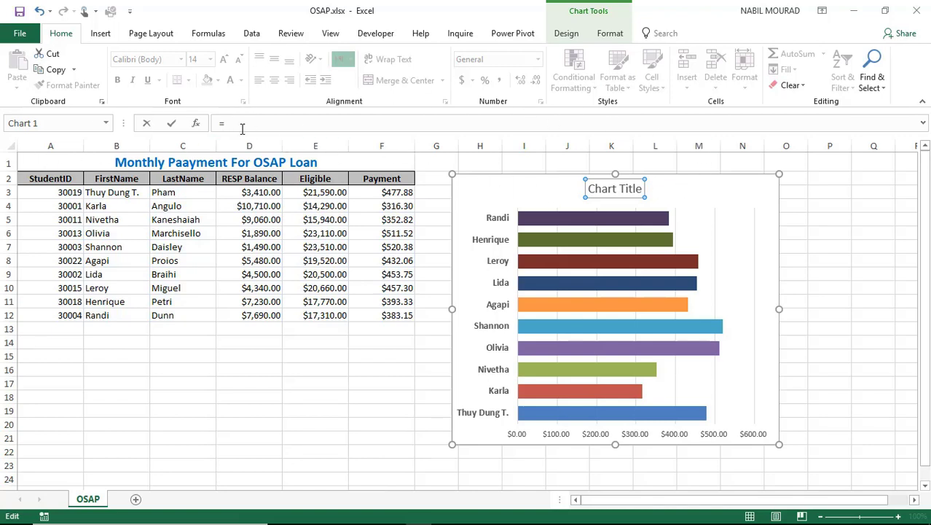
pyautogui.click(41, 159)
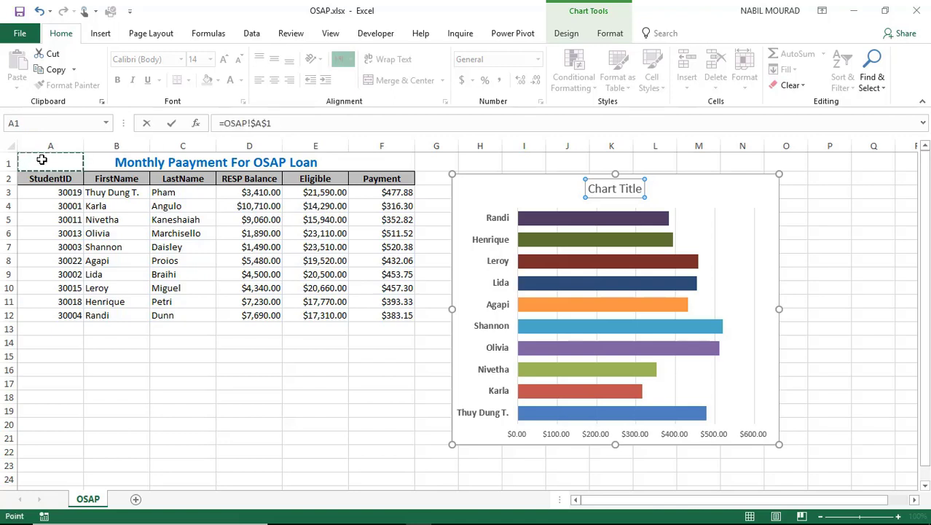
pyautogui.press('Return')
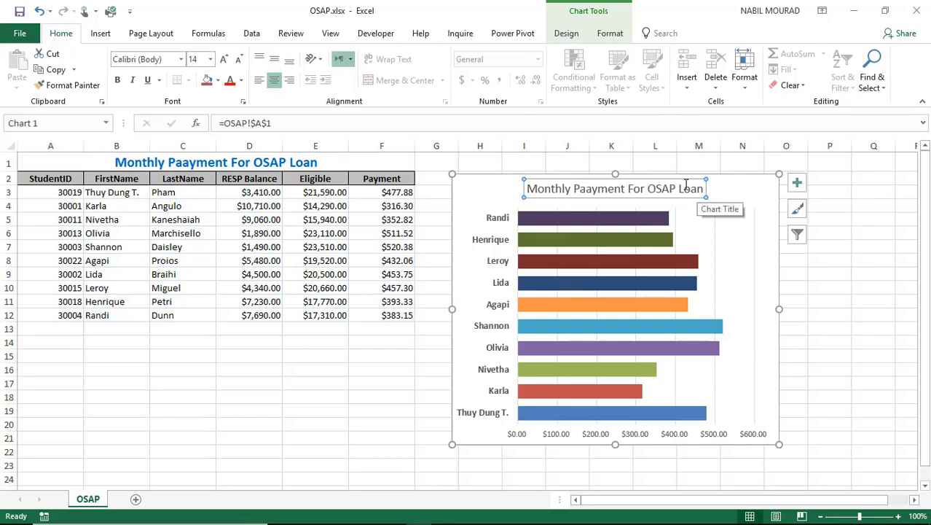
pyautogui.click(116, 79)
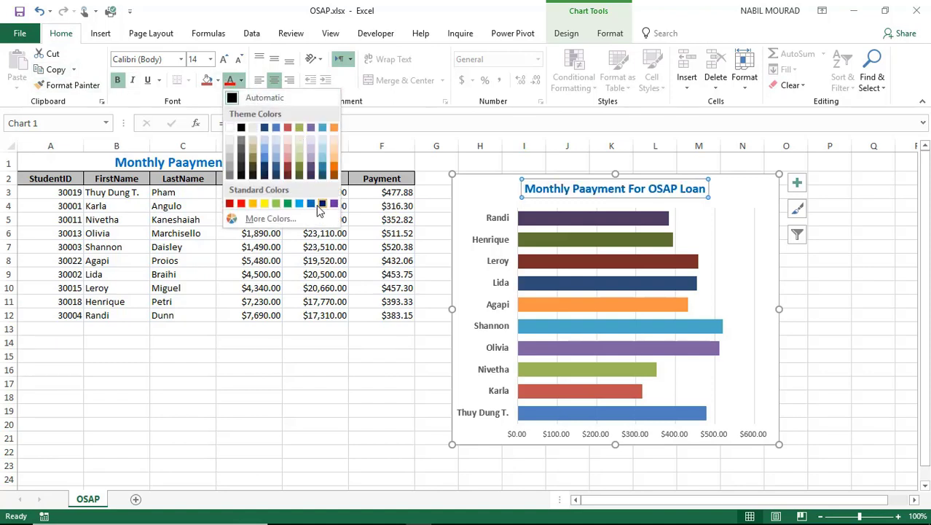
pyautogui.click(323, 207)
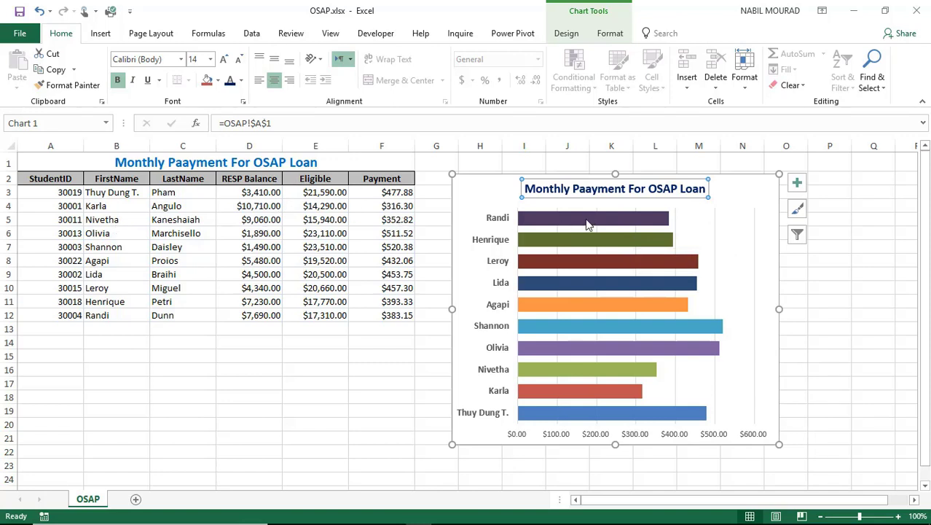
# Add data labels showing category name and value, without leader lines, at the Inside End position of the bars.
pyautogui.moveTo(660, 225)
pyautogui.click(797, 184)
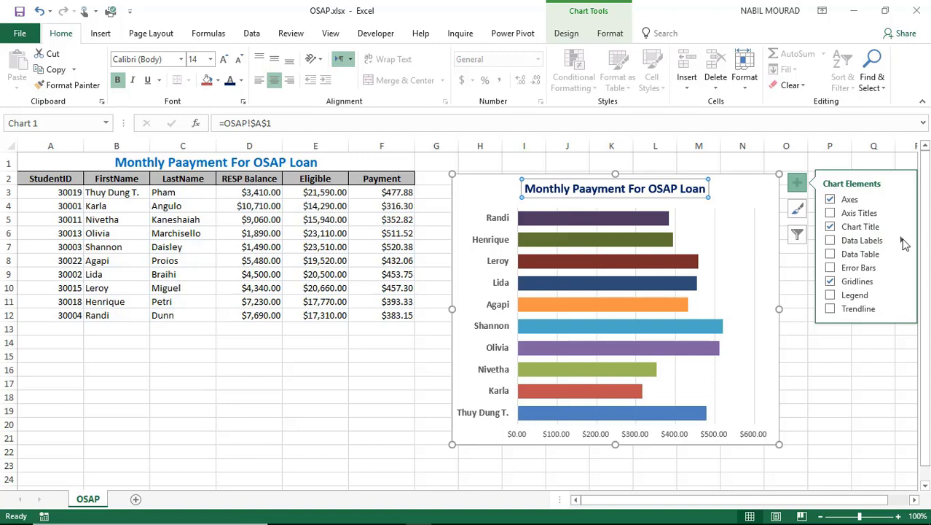
pyautogui.click(903, 241)
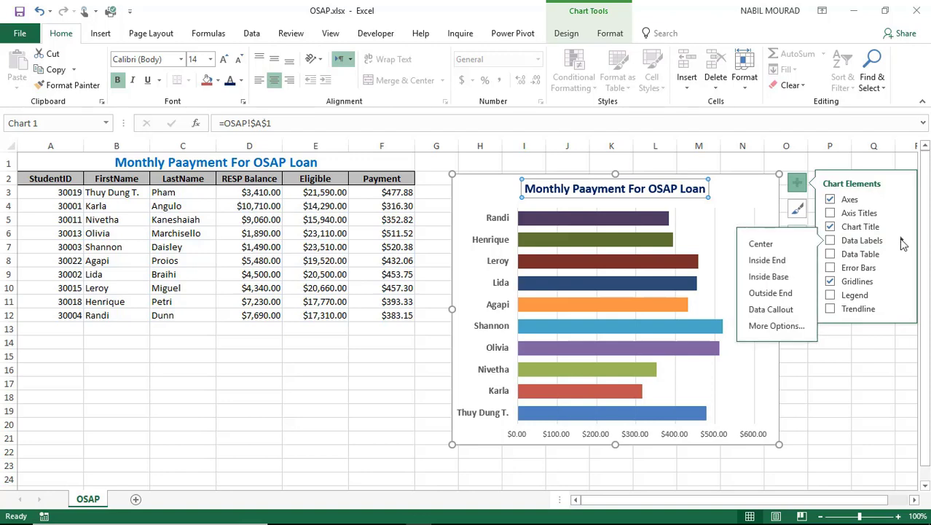
pyautogui.click(777, 326)
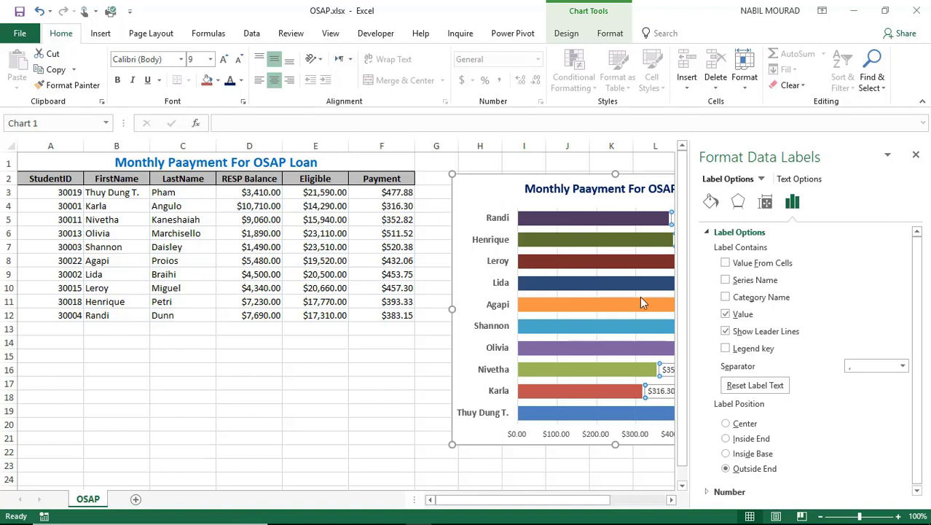
pyautogui.click(726, 298)
pyautogui.click(726, 331)
pyautogui.click(726, 439)
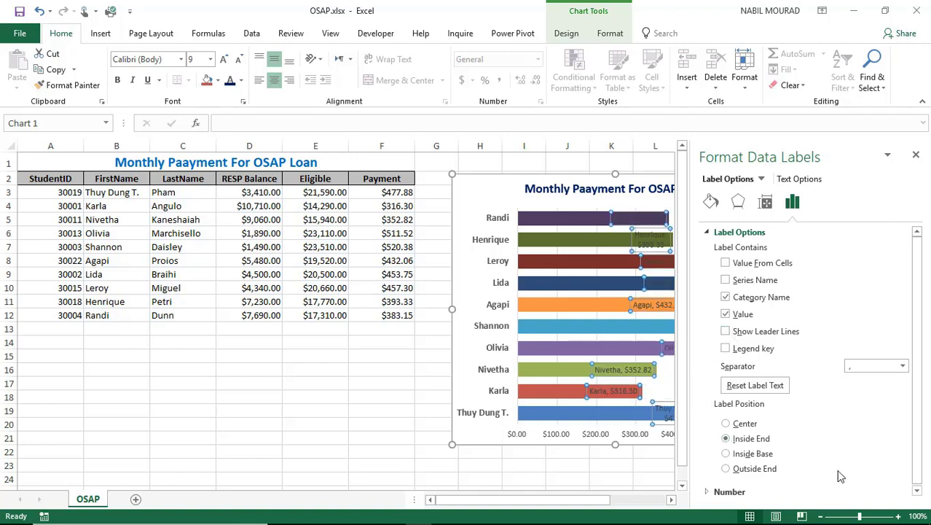
# Enlarge the data label text to 10 points and make it bold and white.
pyautogui.click(916, 157)
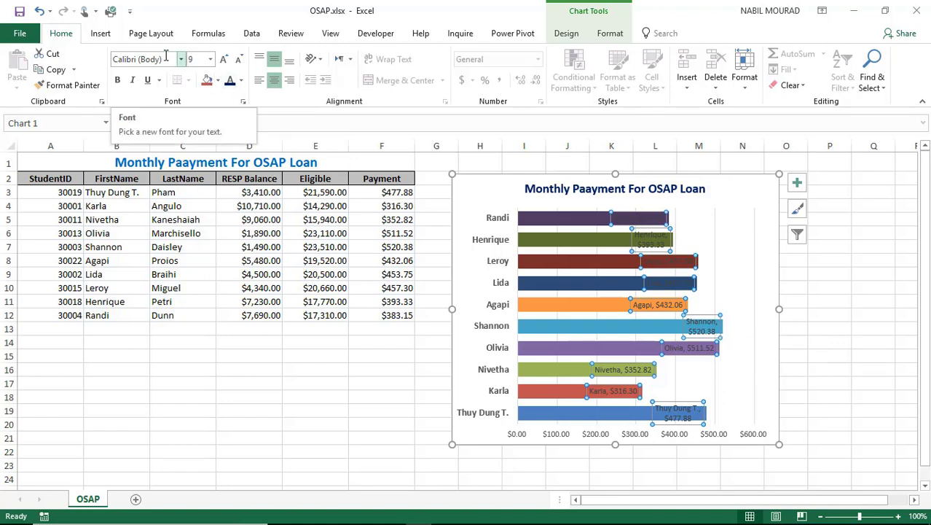
pyautogui.click(224, 61)
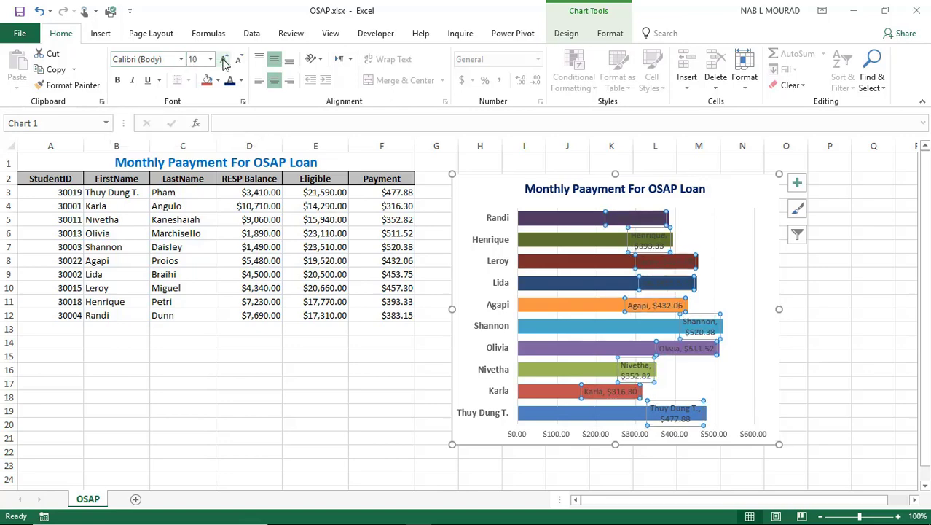
pyautogui.click(117, 80)
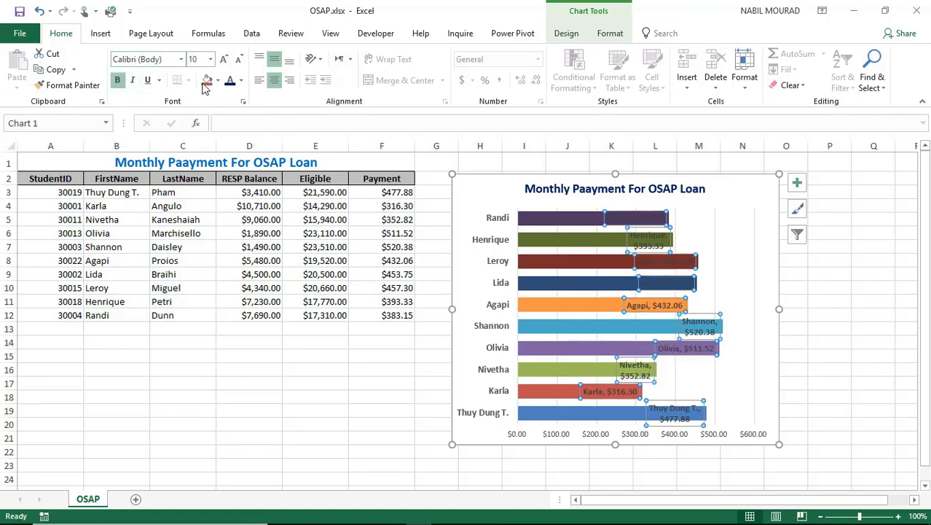
pyautogui.click(242, 81)
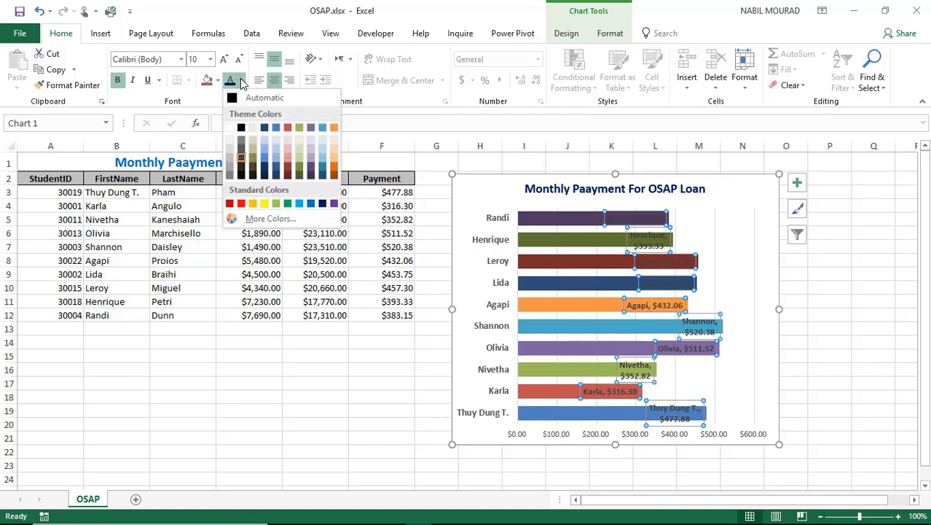
pyautogui.click(230, 127)
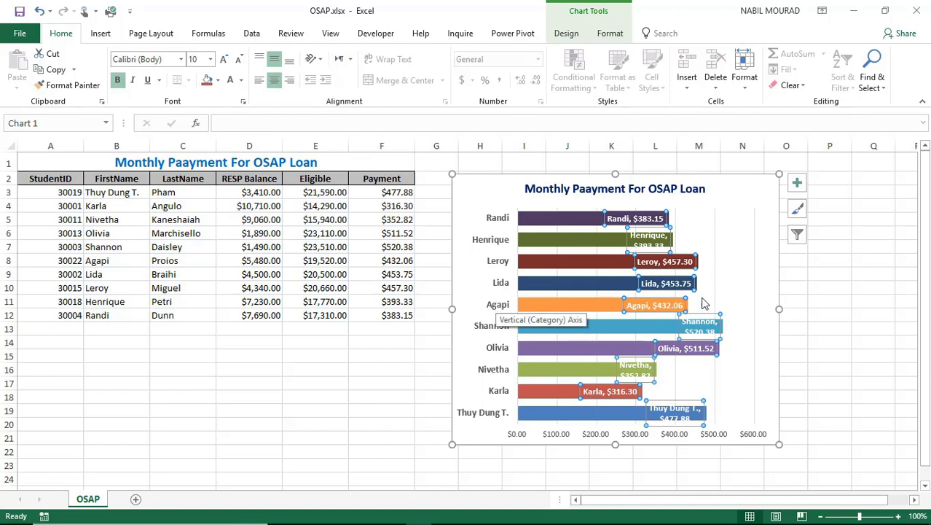
# Widen the four wrapped data labels so that each name and payment fits on one line inside its bar.
pyautogui.click(651, 241)
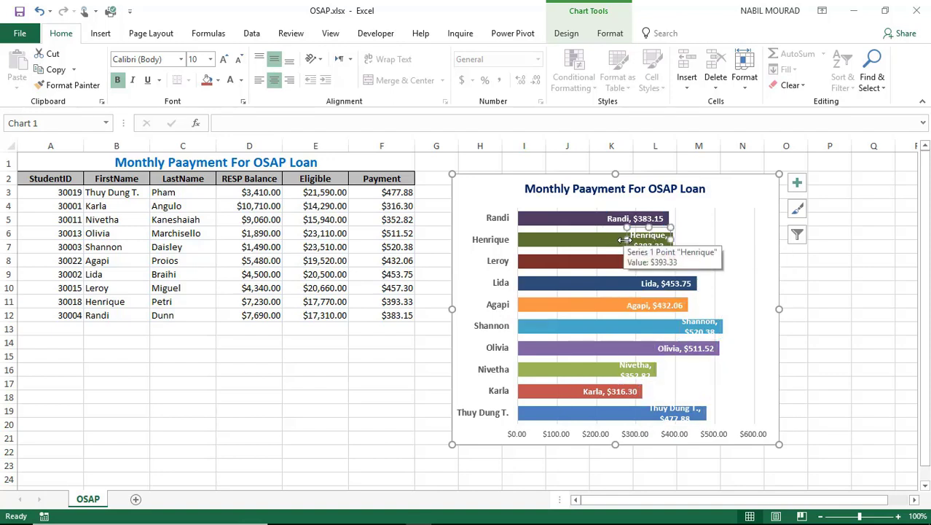
pyautogui.moveTo(625, 240); pyautogui.dragTo(588, 240)
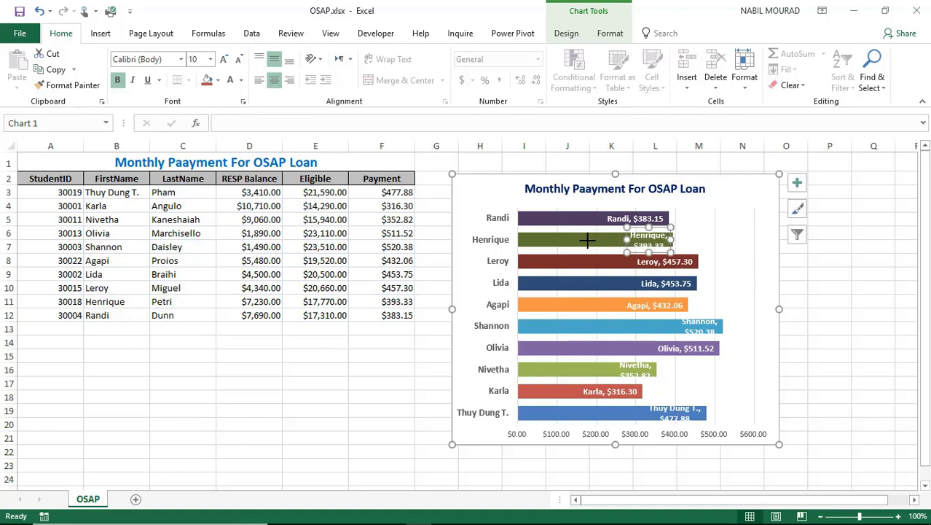
pyautogui.click(716, 325)
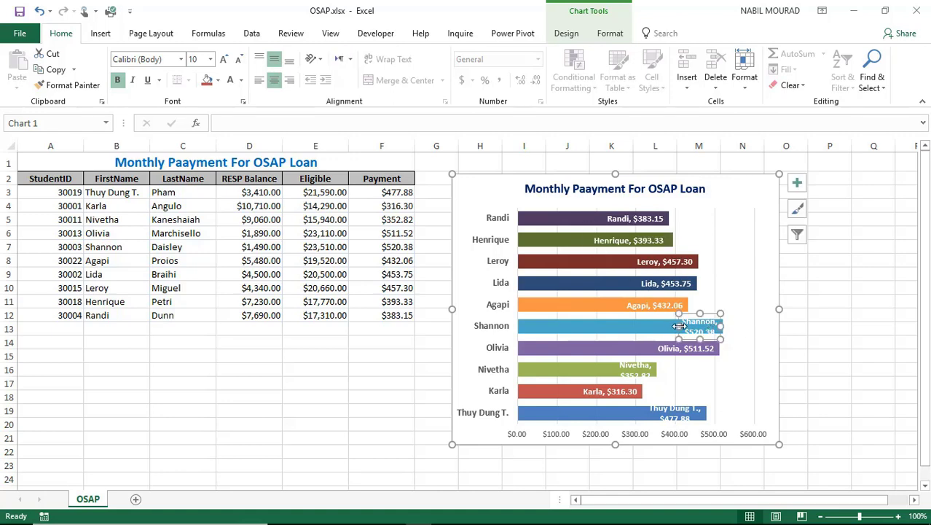
pyautogui.moveTo(679, 326); pyautogui.dragTo(631, 326)
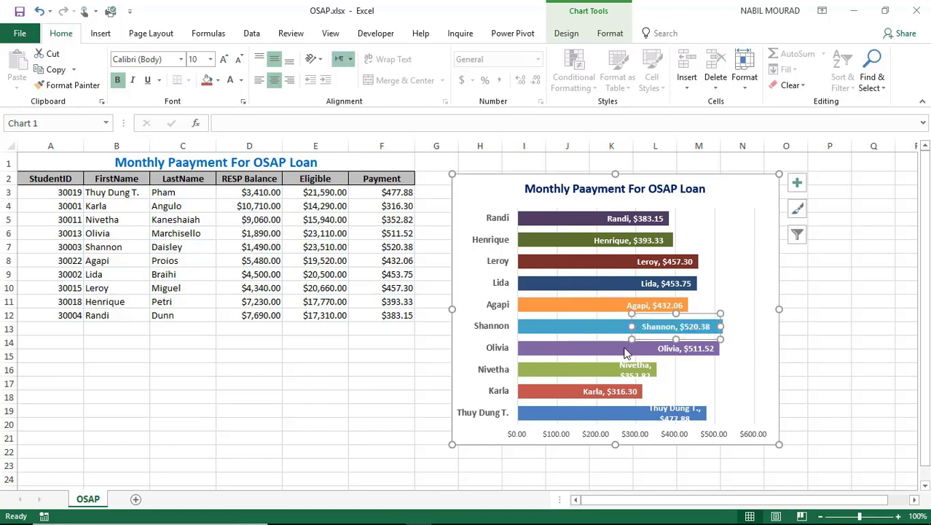
pyautogui.click(645, 368)
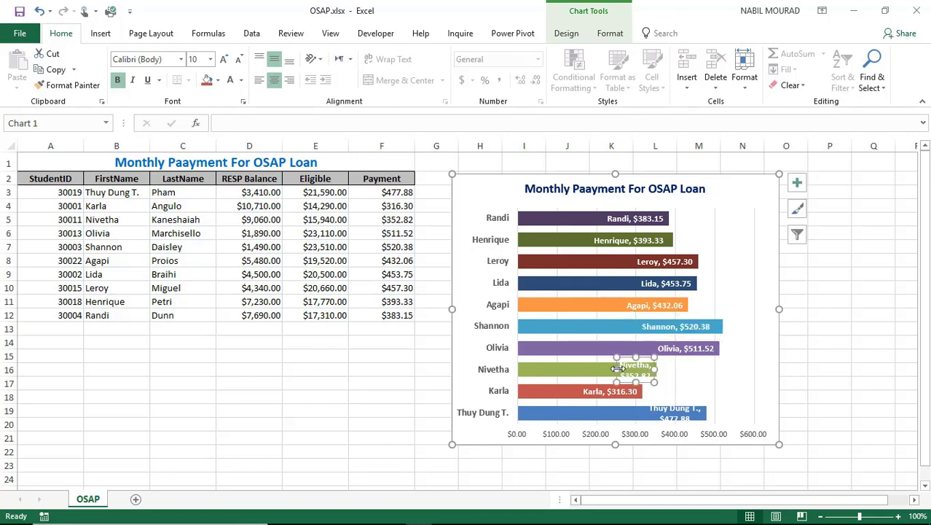
pyautogui.moveTo(616, 371); pyautogui.dragTo(576, 370)
pyautogui.click(677, 416)
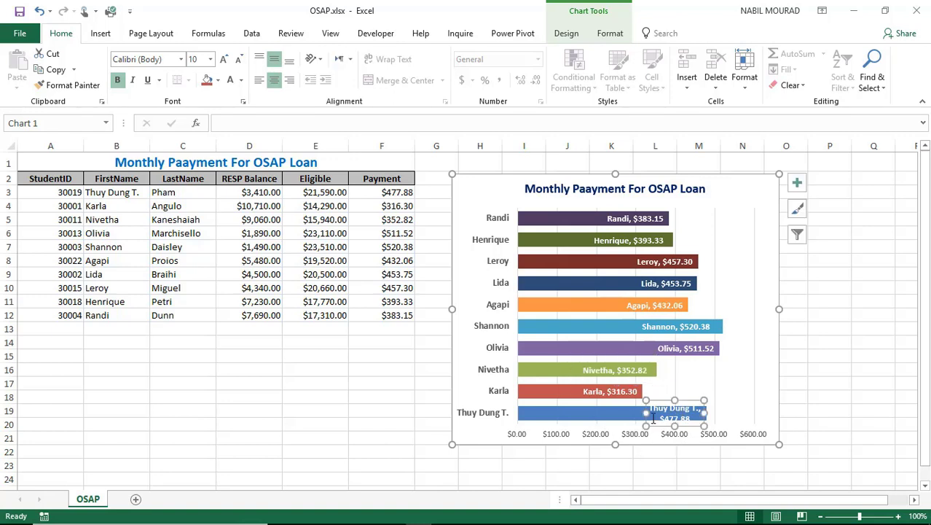
pyautogui.moveTo(646, 413); pyautogui.dragTo(584, 414)
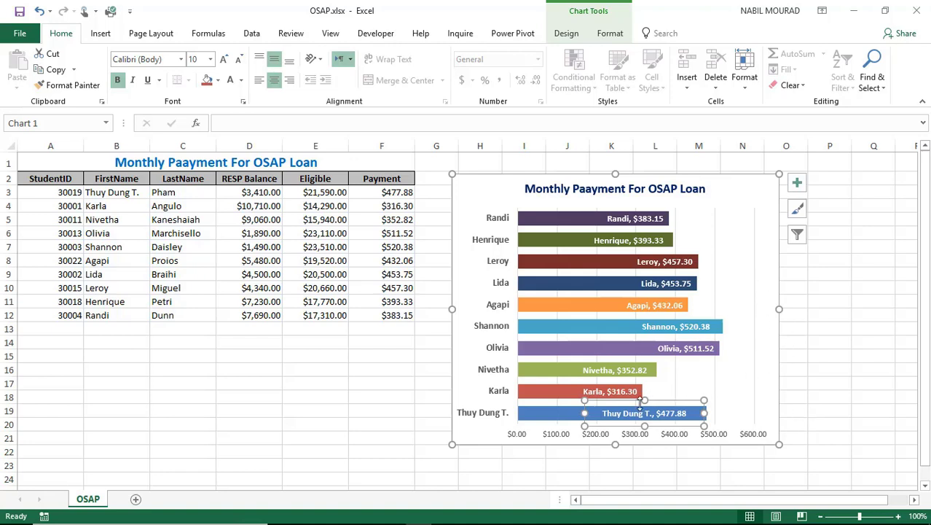
pyautogui.moveTo(585, 413); pyautogui.dragTo(594, 414)
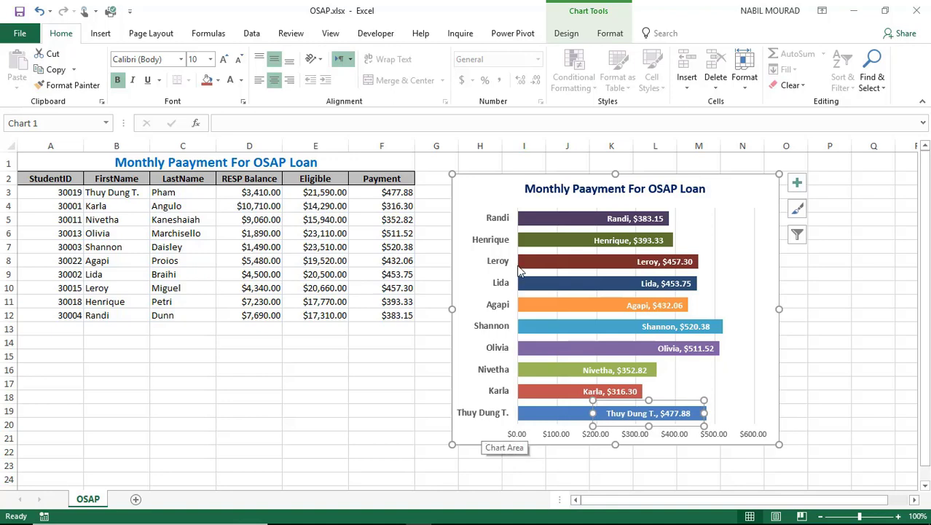
# Remove the axes from the bar chart.
pyautogui.click(798, 182)
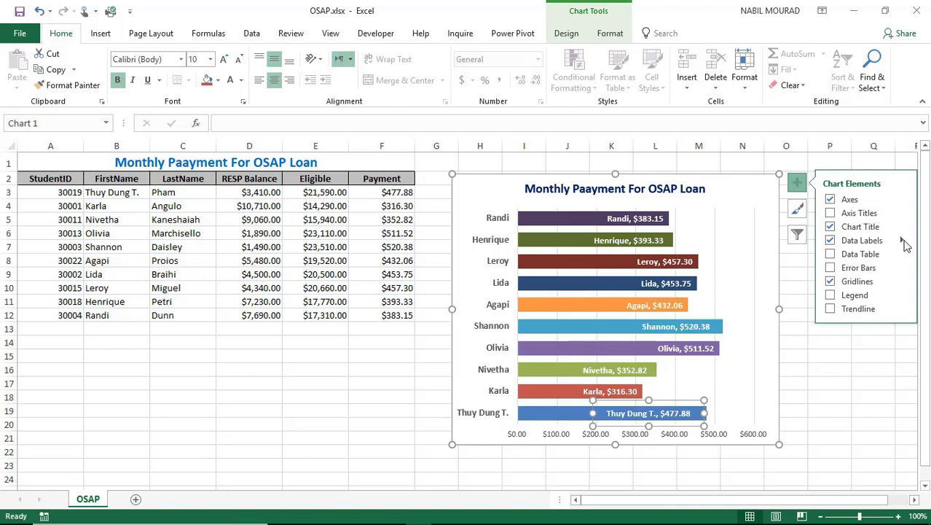
pyautogui.click(830, 200)
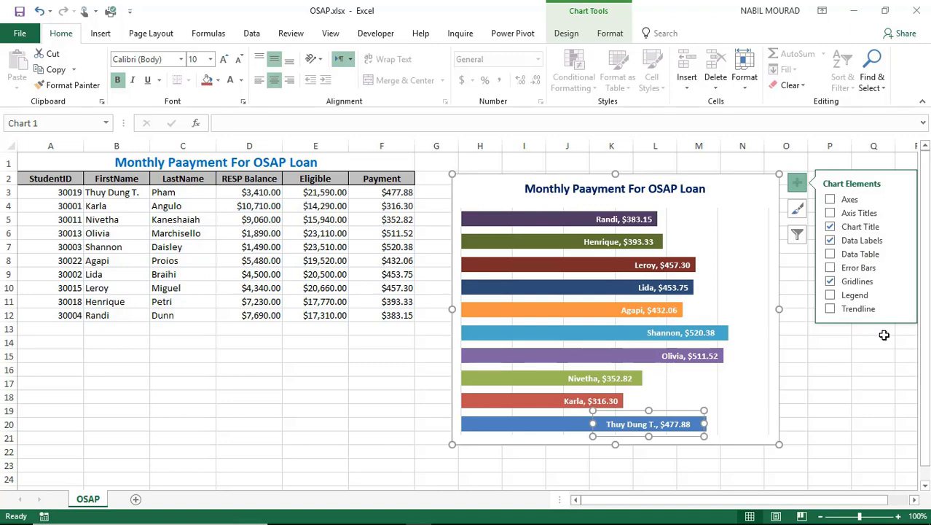
pyautogui.click(869, 353)
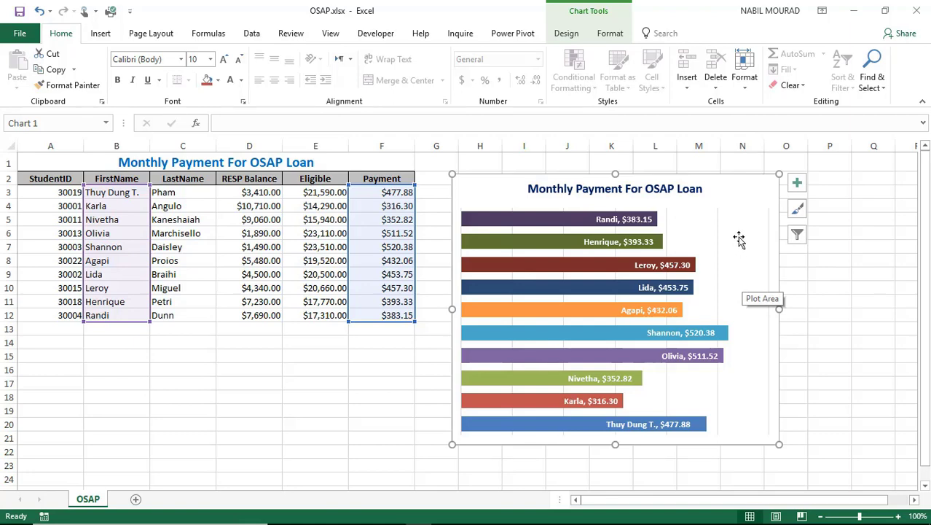
# Fill the chart area with the picture Student.jpg from the Calculations in Queries folder on the Desktop.
pyautogui.click(607, 34)
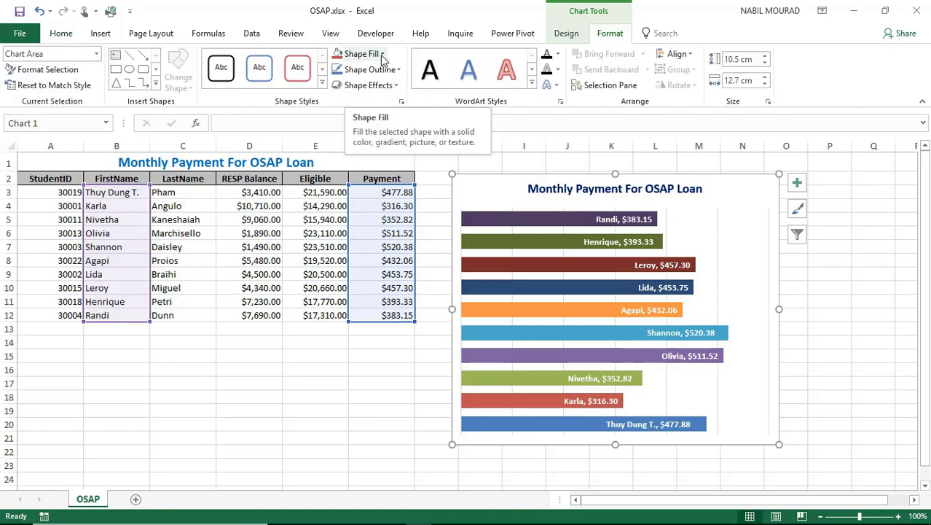
pyautogui.click(381, 55)
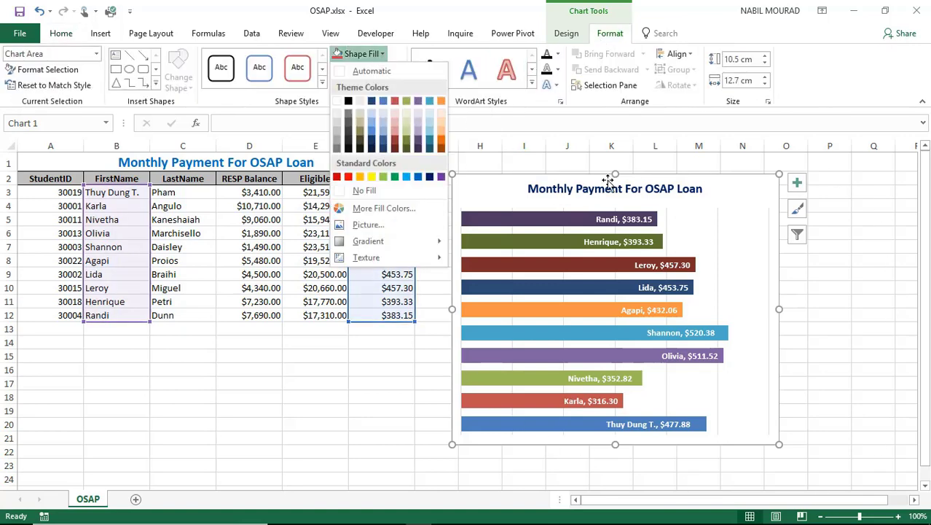
pyautogui.click(368, 226)
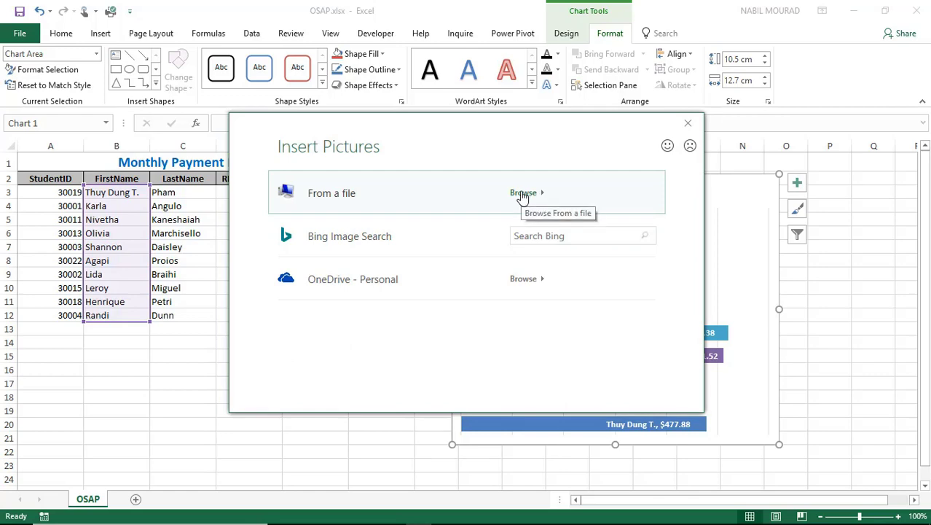
pyautogui.click(521, 194)
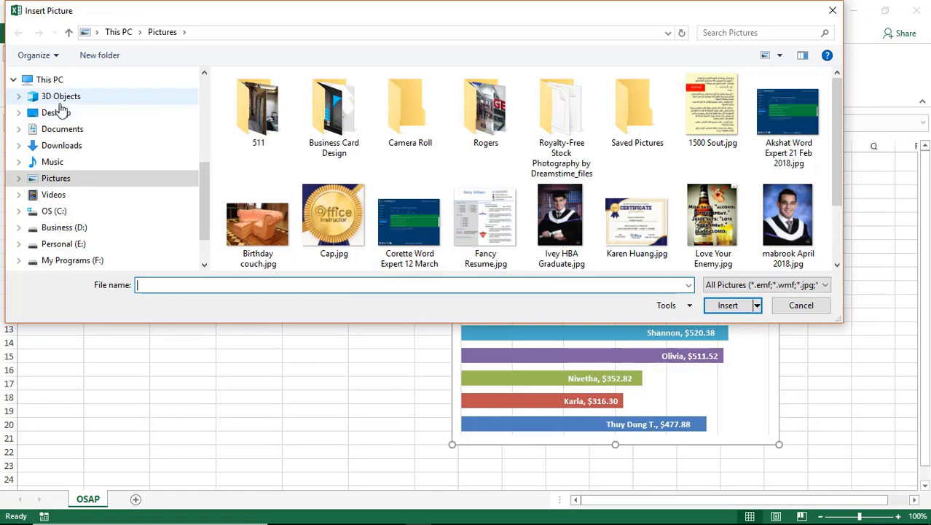
pyautogui.click(58, 114)
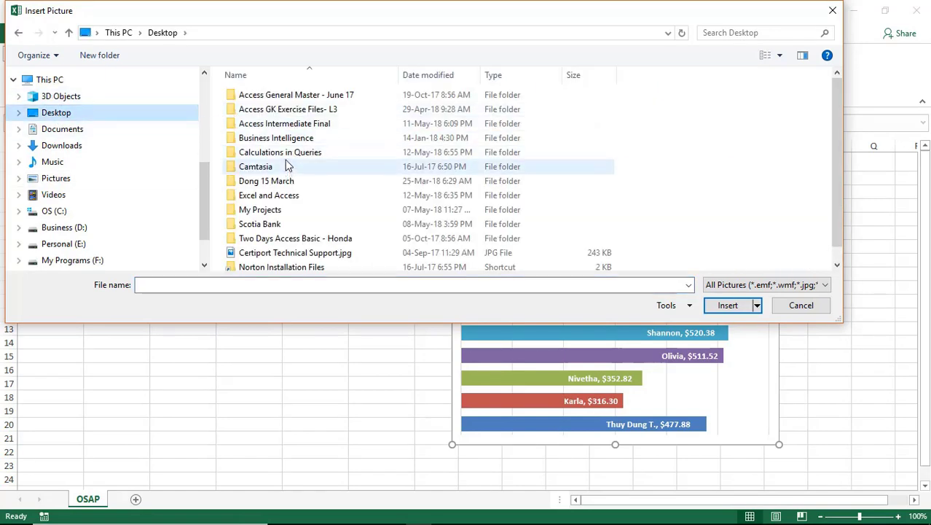
pyautogui.doubleClick(290, 159)
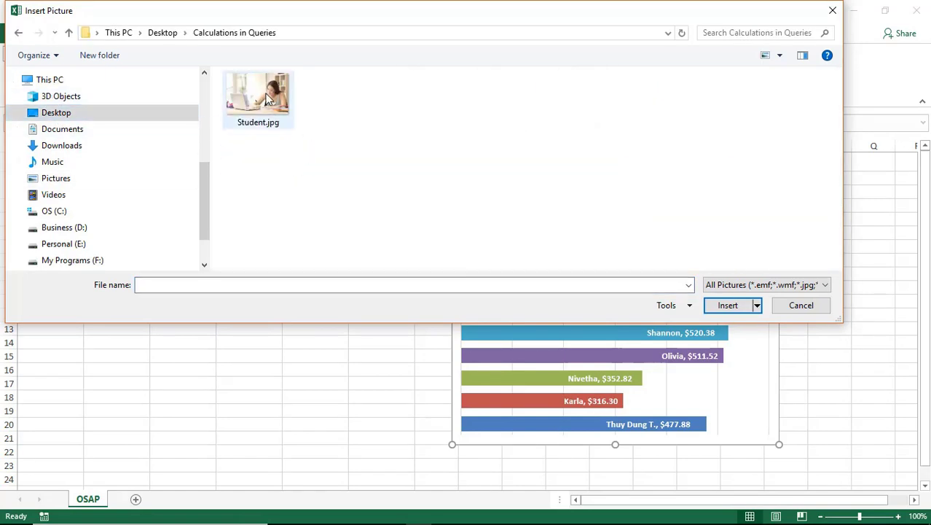
pyautogui.click(269, 102)
pyautogui.click(731, 306)
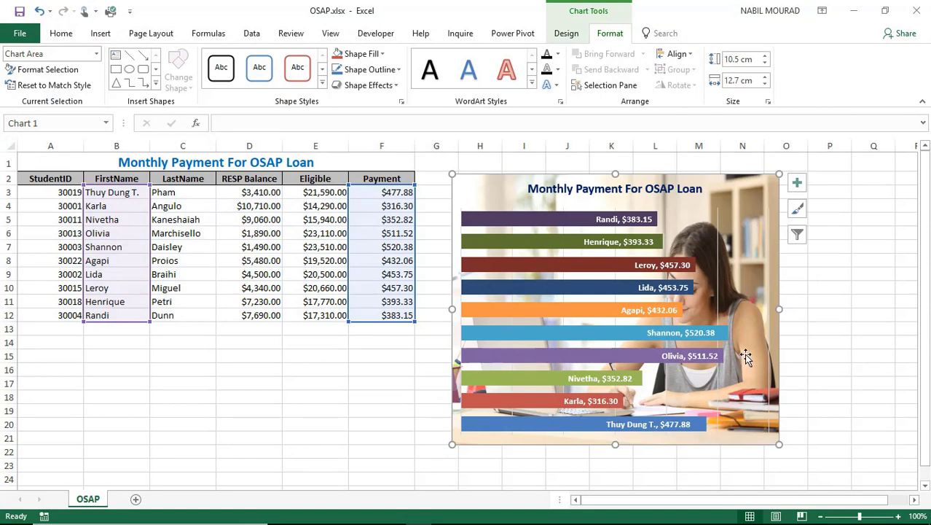
# Set the chart area picture's transparency to 45% and increase the chart's height to about 11.11 cm.
pyautogui.rightClick(759, 208)
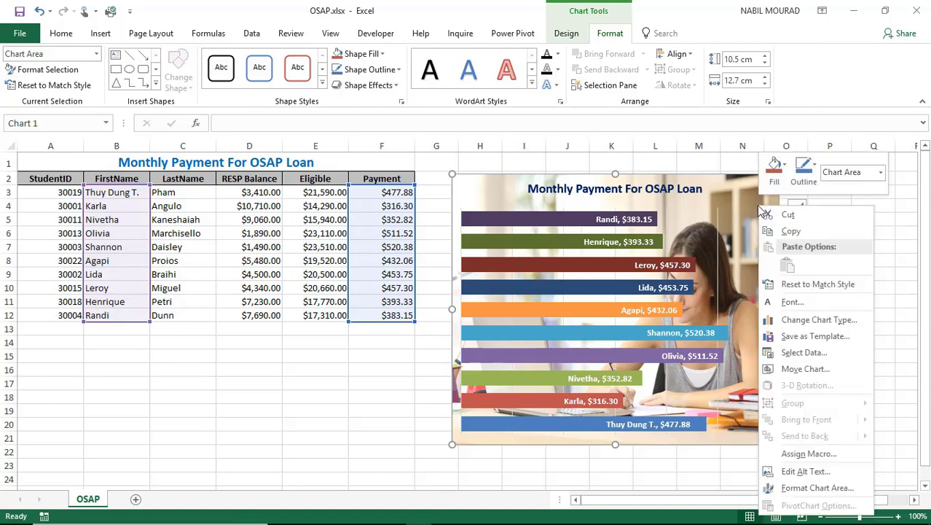
pyautogui.click(824, 488)
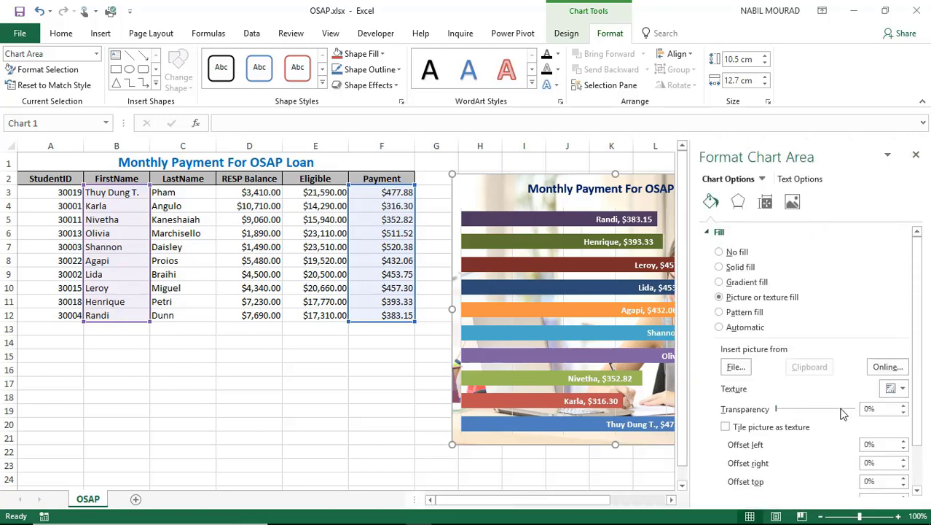
pyautogui.moveTo(777, 409); pyautogui.dragTo(814, 414)
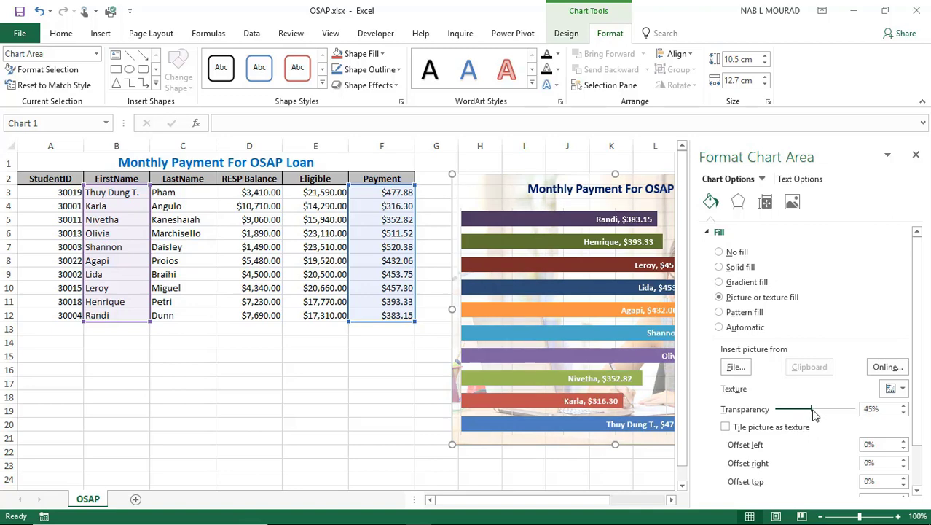
pyautogui.click(916, 157)
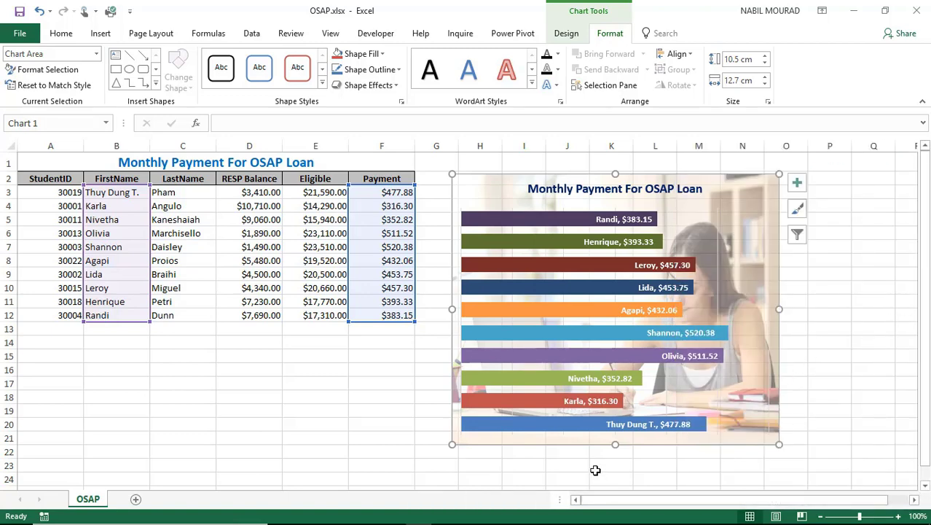
pyautogui.moveTo(615, 443); pyautogui.dragTo(617, 460)
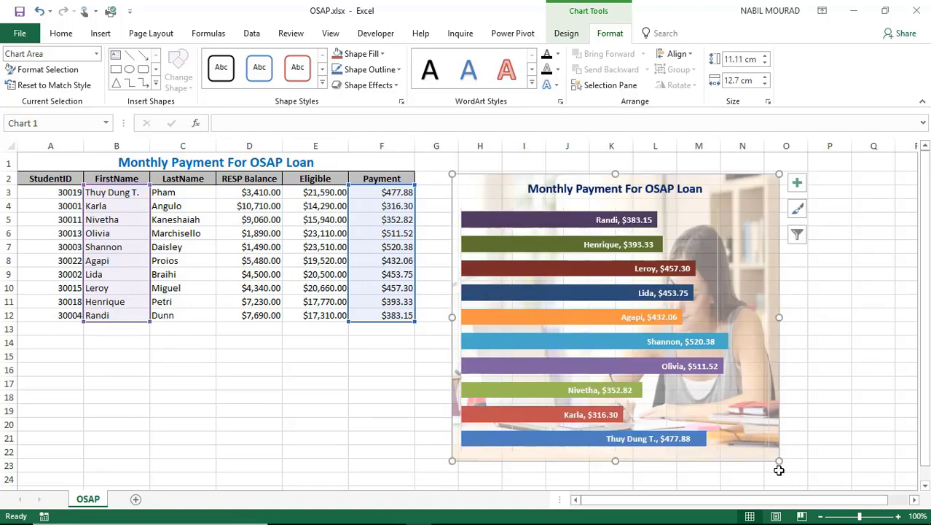
pyautogui.click(858, 357)
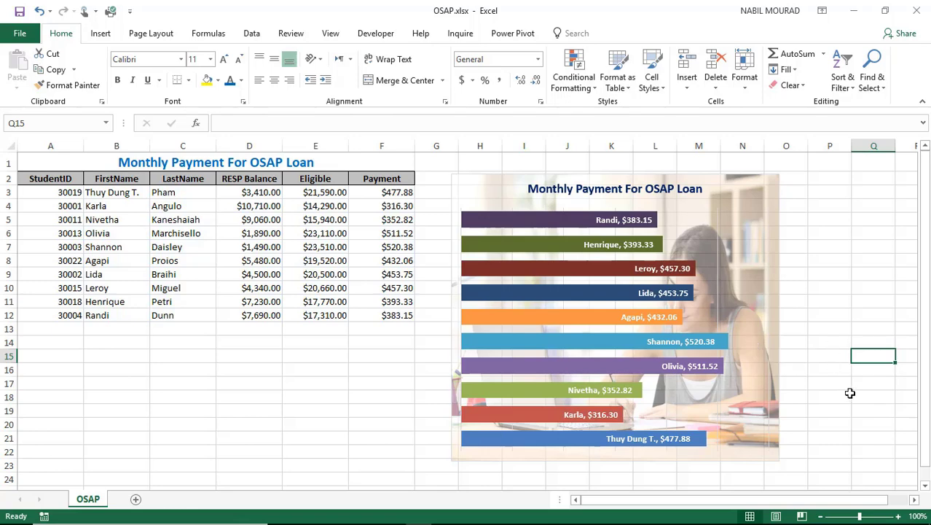
# Switch to Access, close the export wizard without saving the export steps, and return to the OSAP workbook in Excel.
pyautogui.click(367, 510)
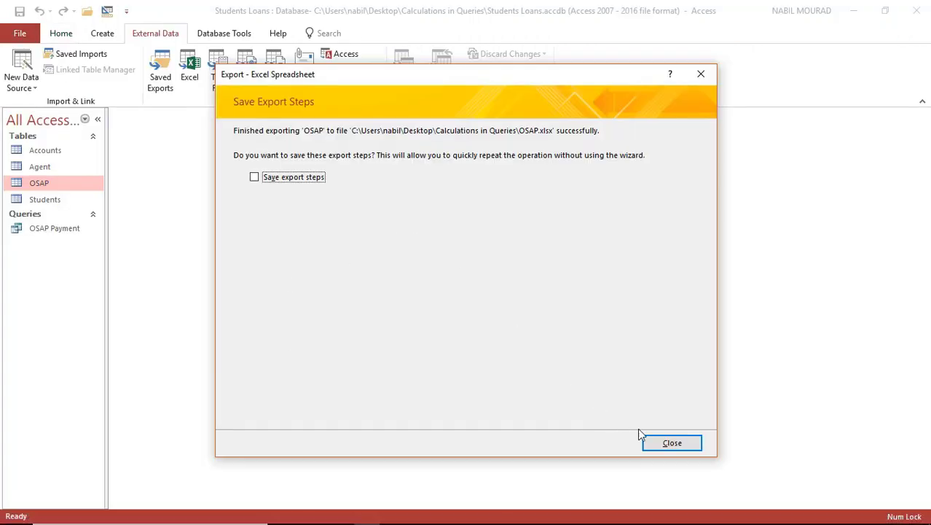
pyautogui.click(668, 442)
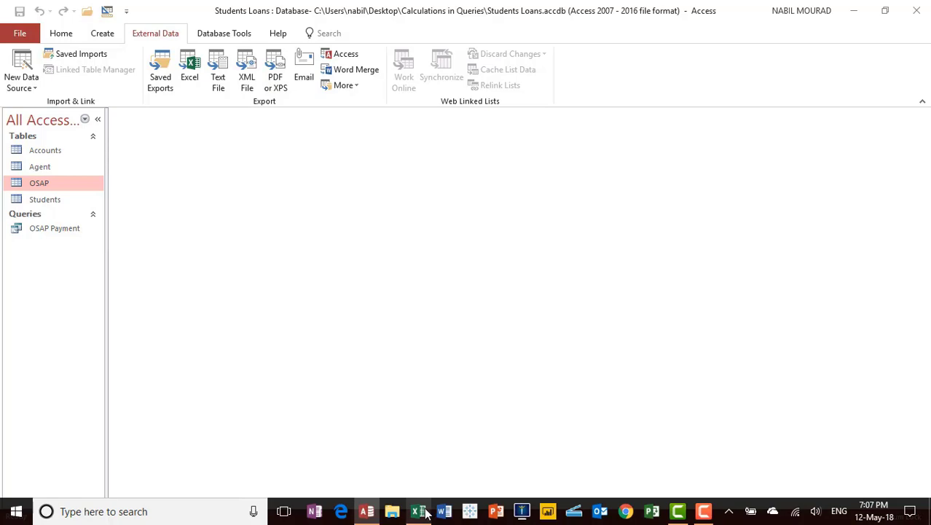
pyautogui.click(427, 513)
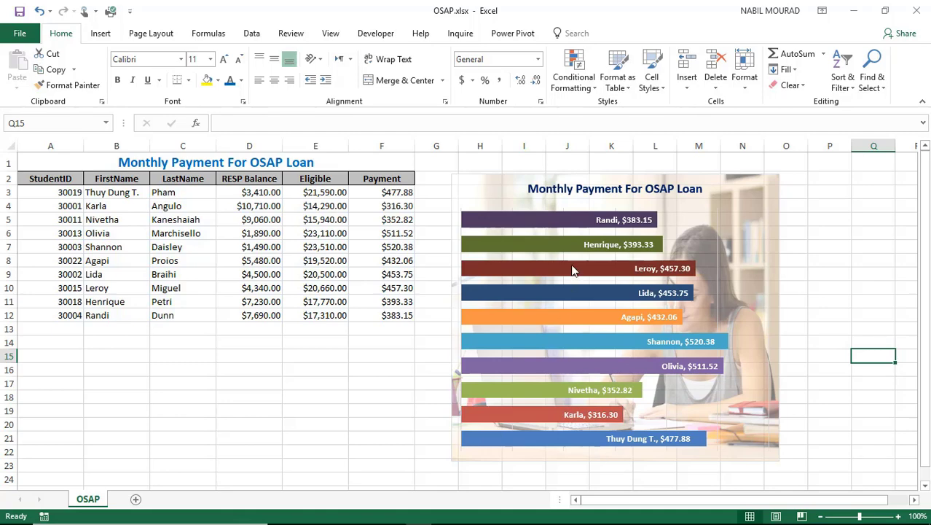
# Apply the first Bevel preset to all bars of the chart series and deselect the chart.
pyautogui.click(567, 226)
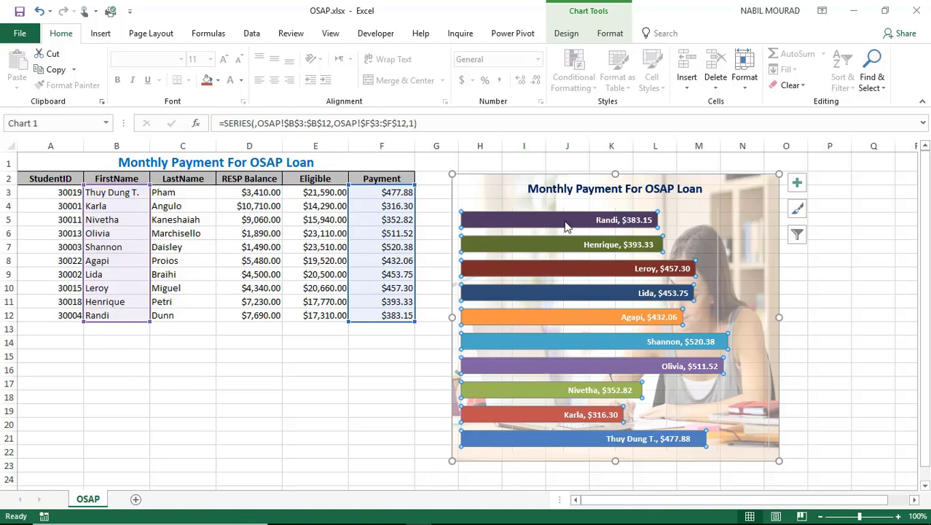
pyautogui.click(610, 32)
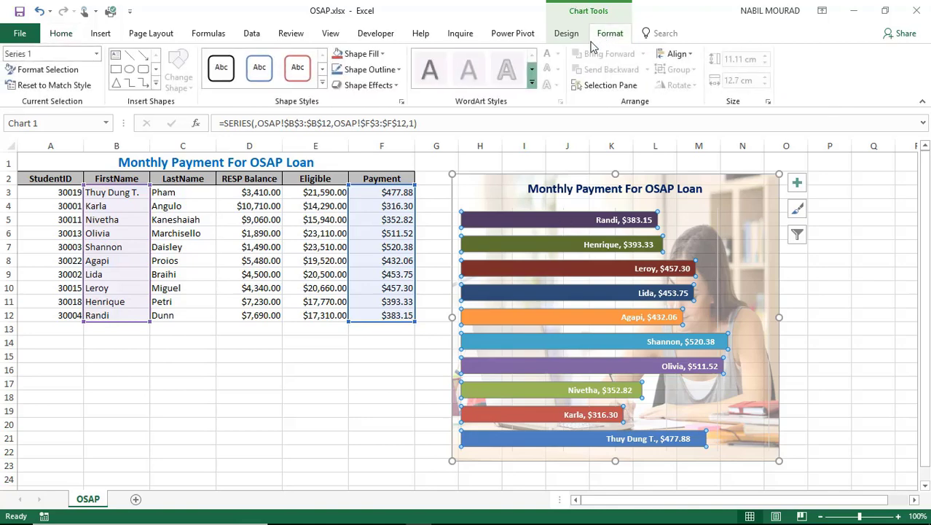
pyautogui.click(398, 85)
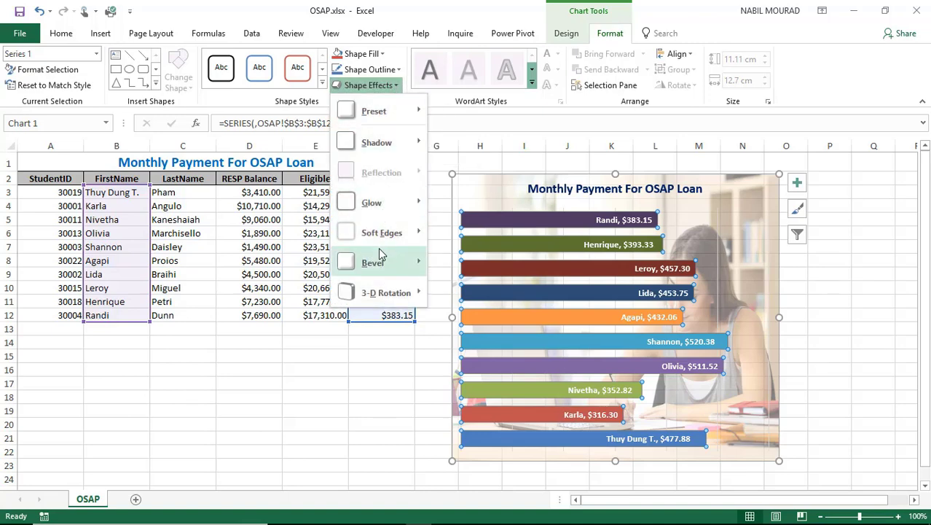
pyautogui.moveTo(375, 274)
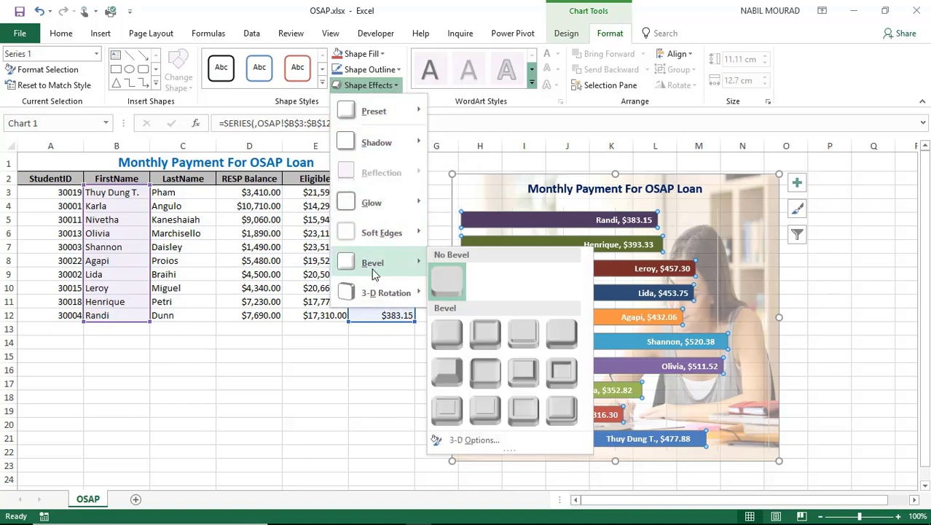
pyautogui.click(448, 332)
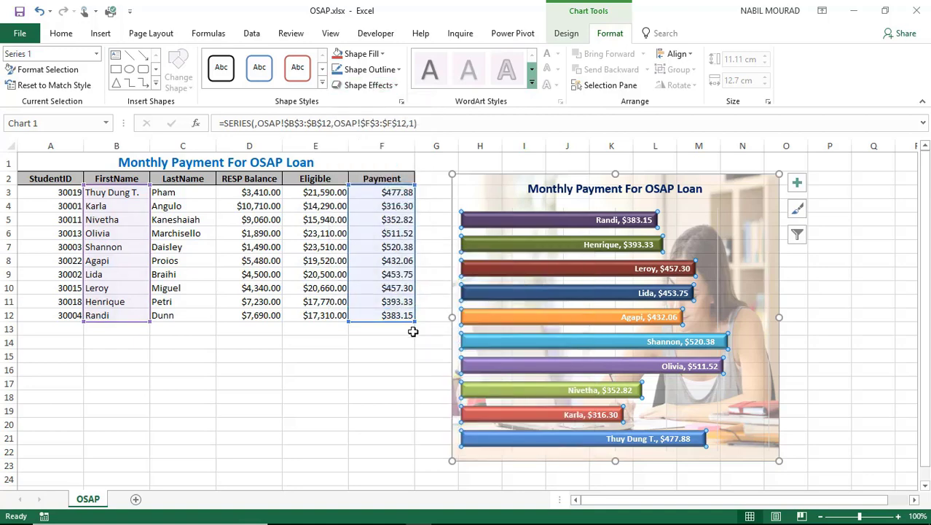
pyautogui.click(291, 400)
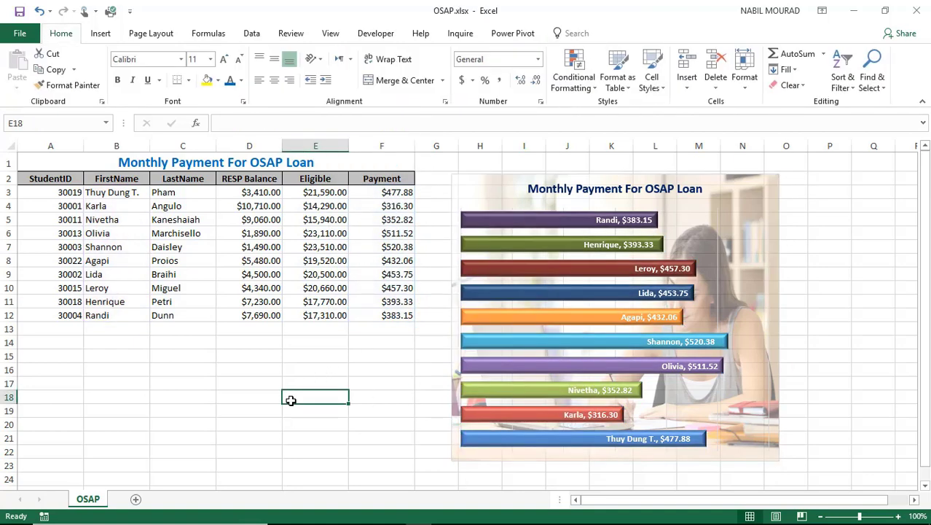